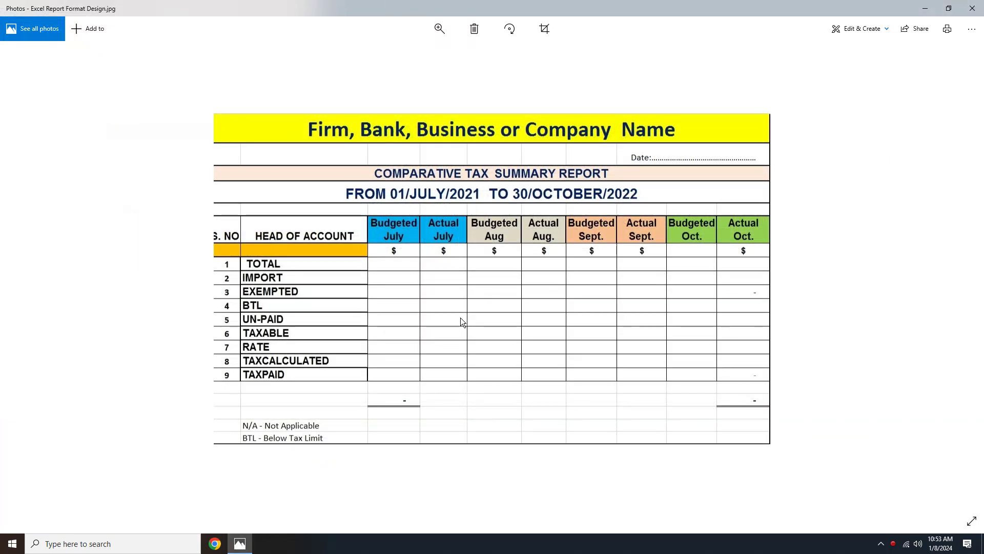
Launch Excel 2013 from the Microsoft Office 2013 group in the Start menu.
scroll(461, 322, "up", 2)
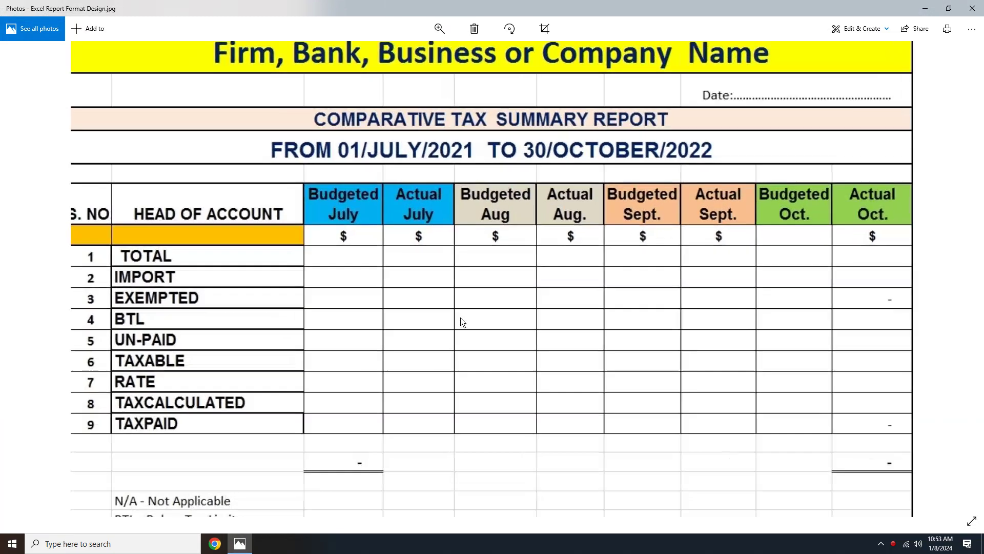
scroll(461, 319, "down", 2)
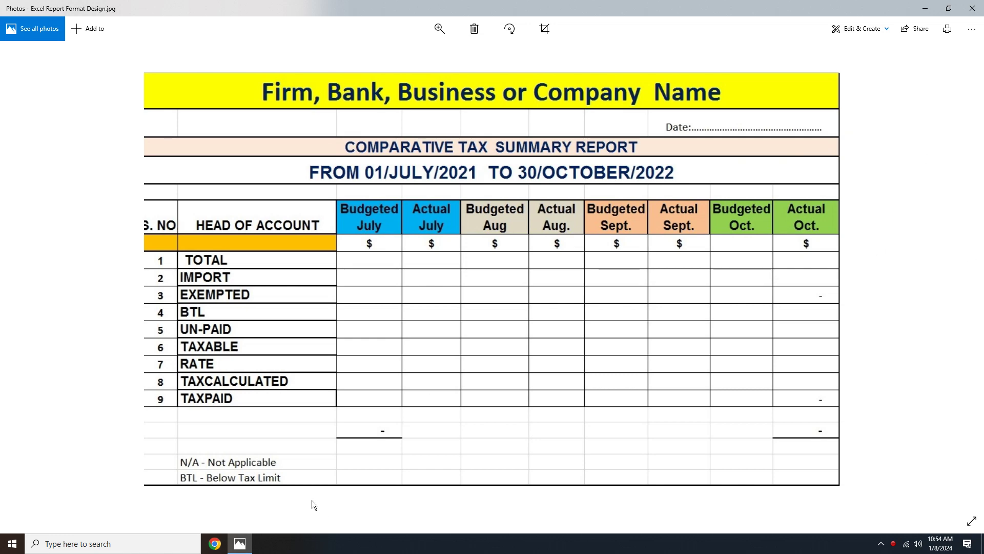
left_click(10, 542)
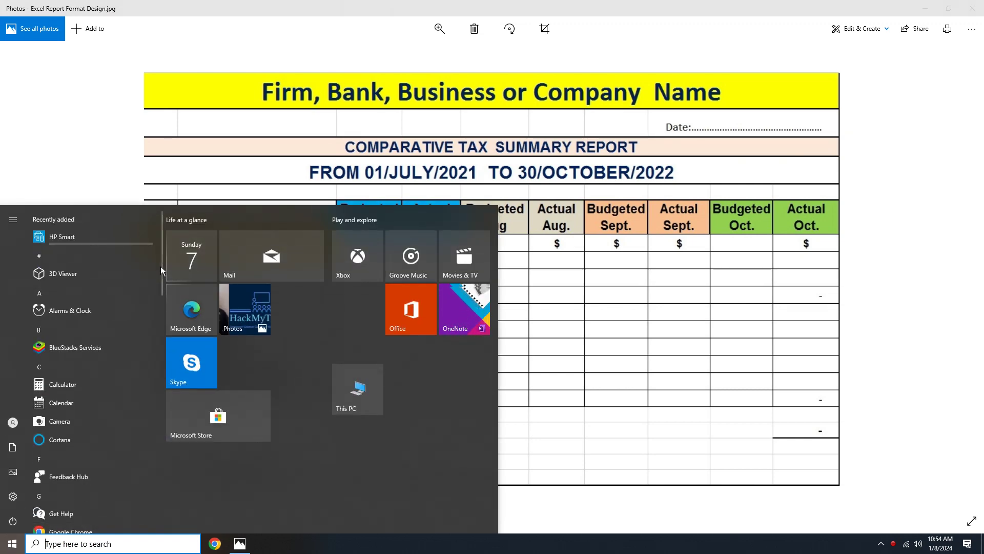
left_click_drag(161, 267, 158, 370)
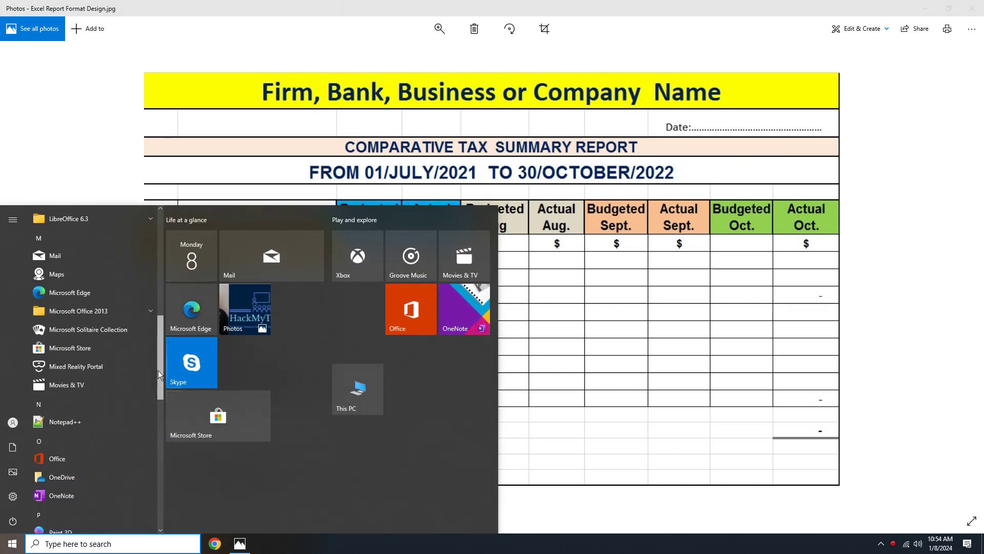
left_click(152, 312)
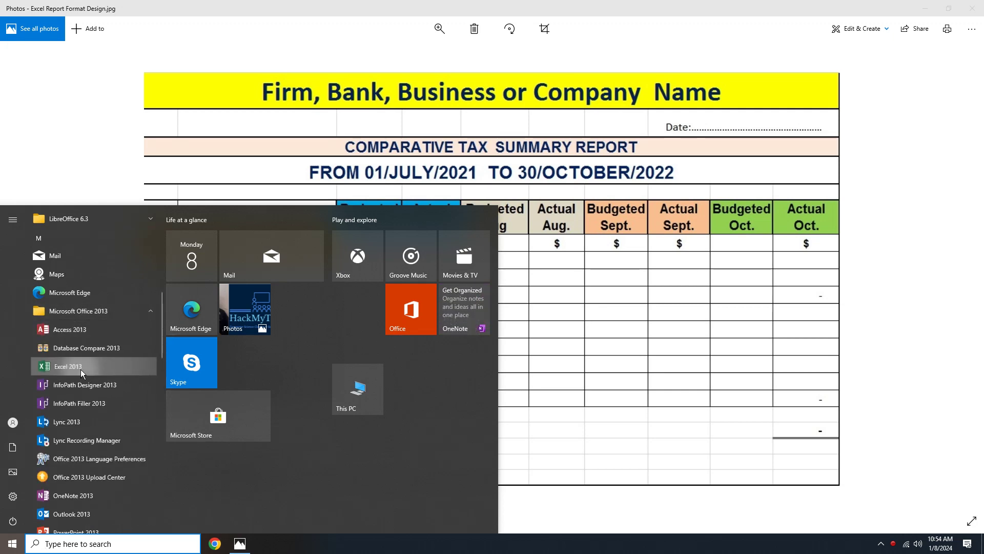
left_click(81, 369)
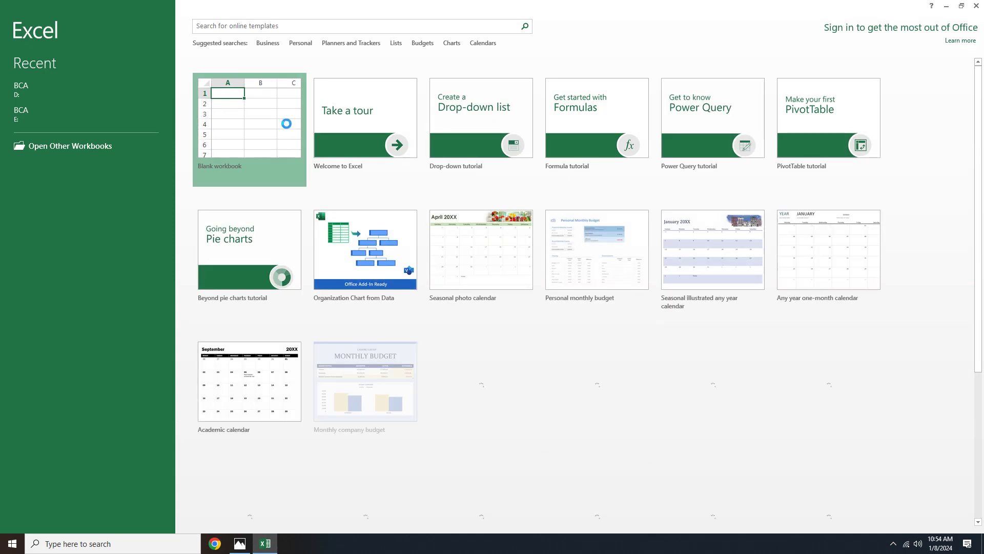
Create a blank workbook, zoom it to 140%, and compare with the reference image.
left_click(286, 124)
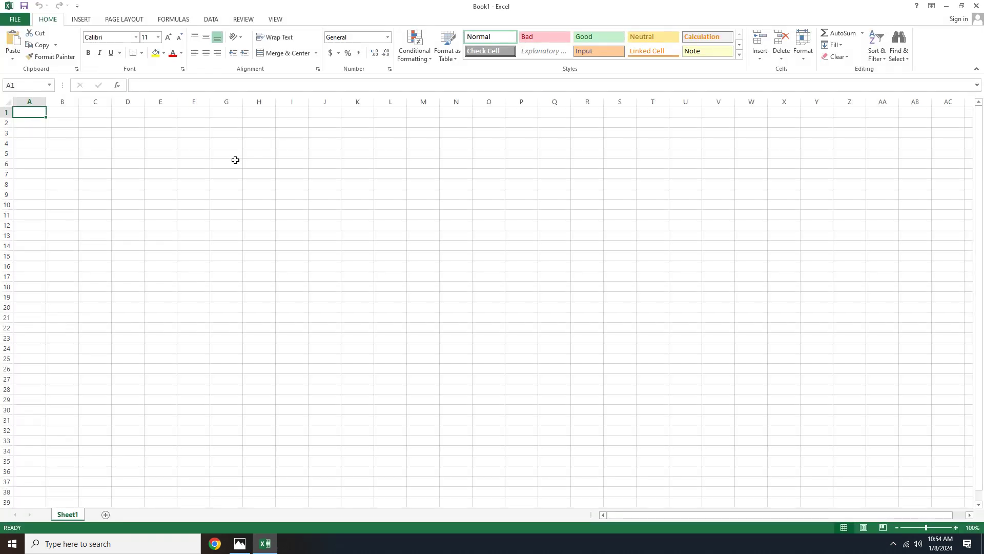
left_click(955, 527)
left_click(955, 527)
left_click(955, 527)
left_click(955, 527)
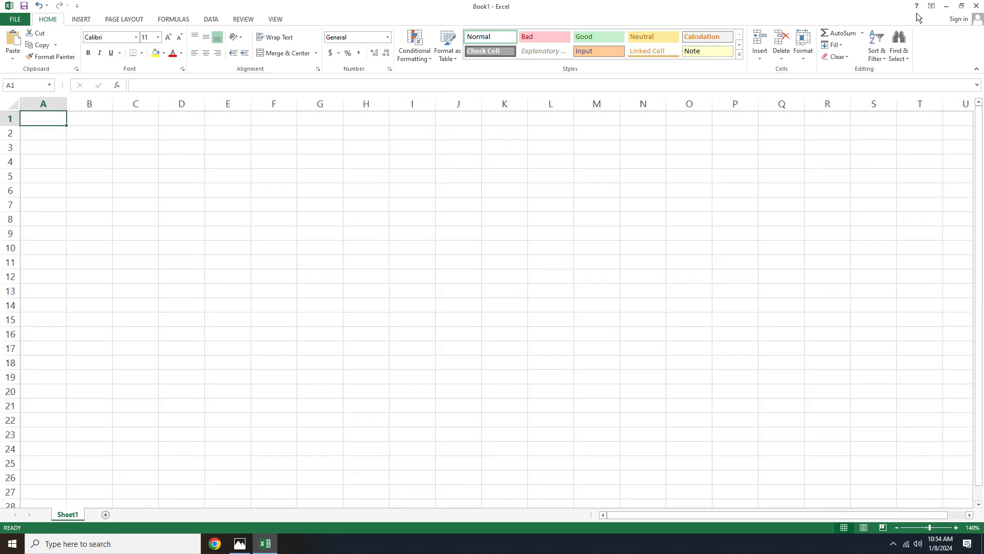
left_click(945, 5)
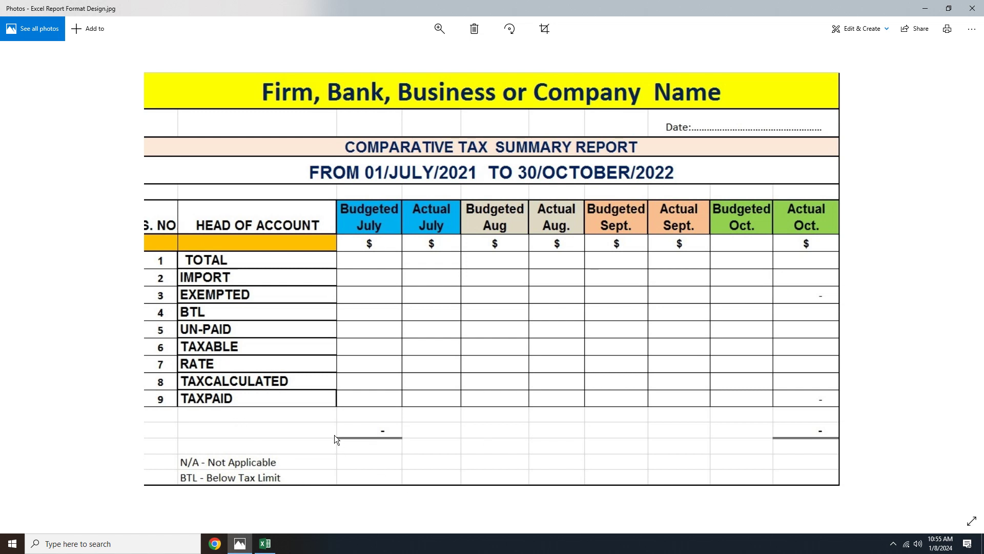
left_click(266, 547)
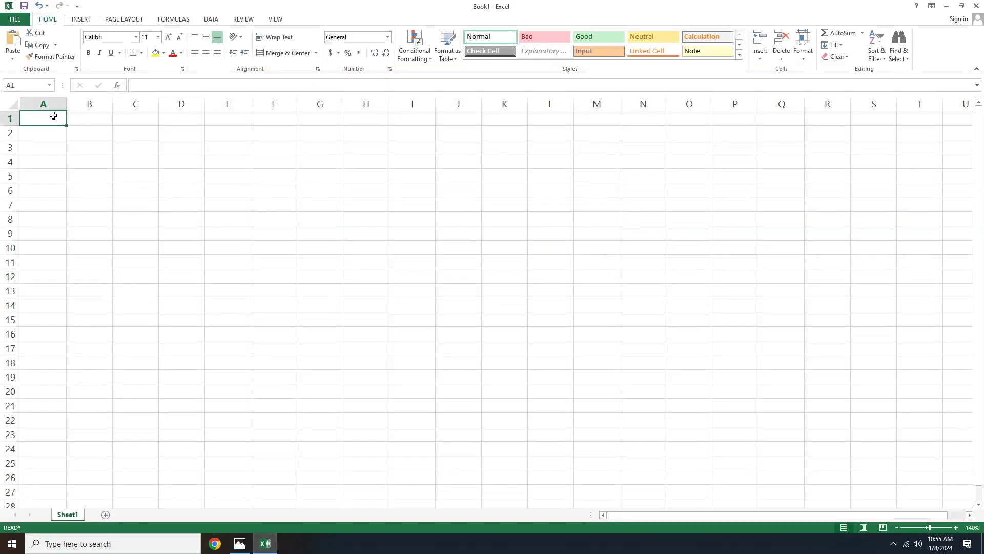
Apply All Borders to the cell range A1:J19.
mouse_move(53, 116)
left_mouse_down()
mouse_move(455, 117)
mouse_move(477, 364)
mouse_move(491, 397)
mouse_move(478, 384)
left_mouse_up()
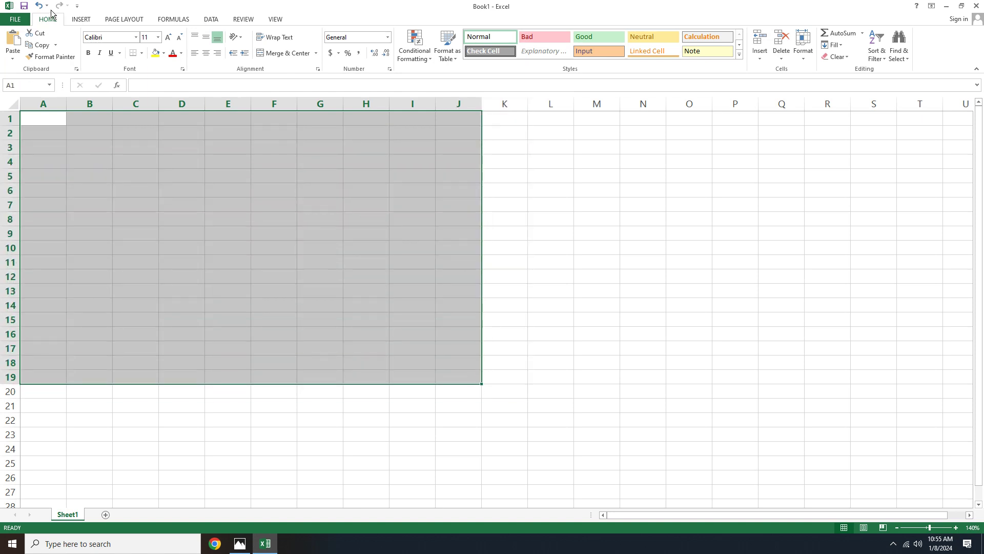
left_click(142, 53)
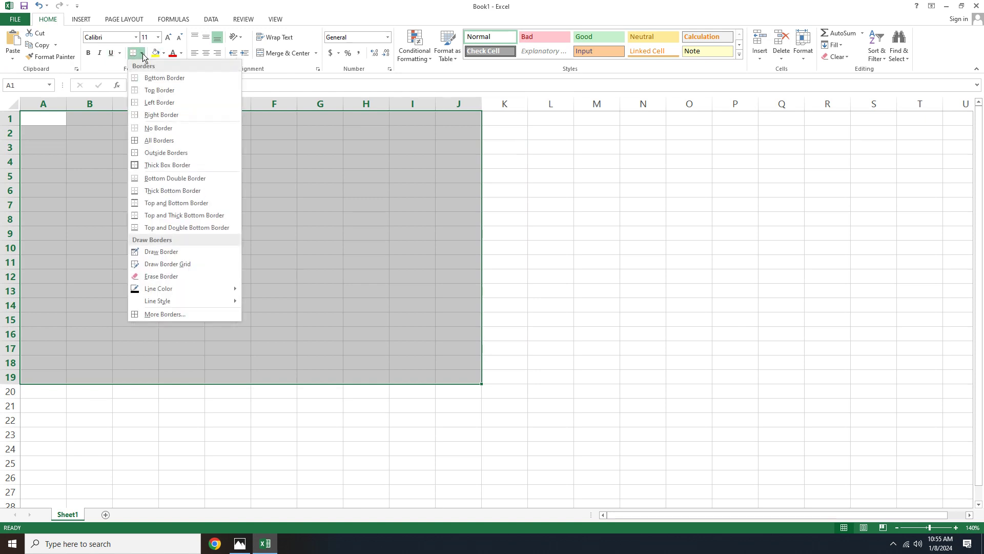
left_click(146, 146)
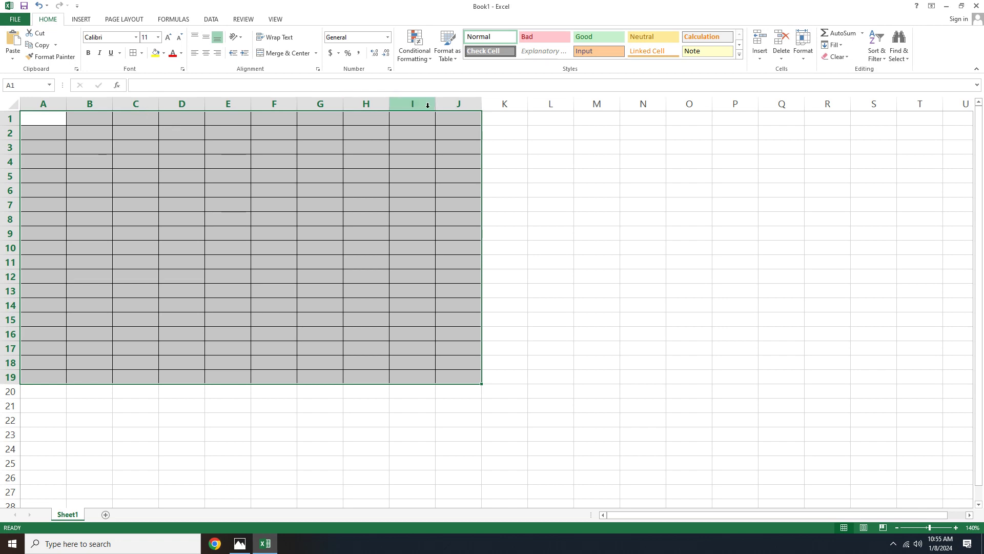
Widen columns A through J to an equal larger width.
left_click(609, 151)
left_click_drag(43, 104, 504, 104)
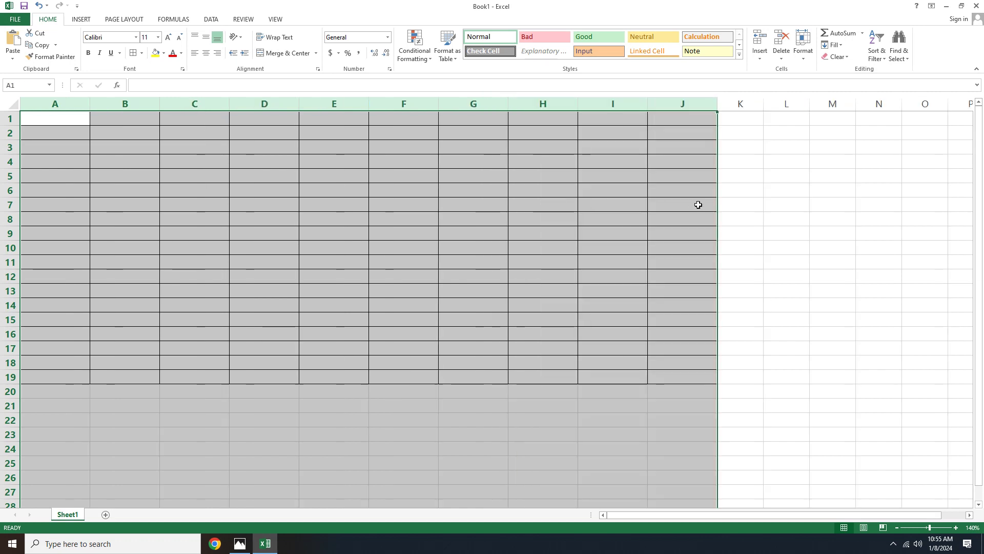
left_click(759, 189)
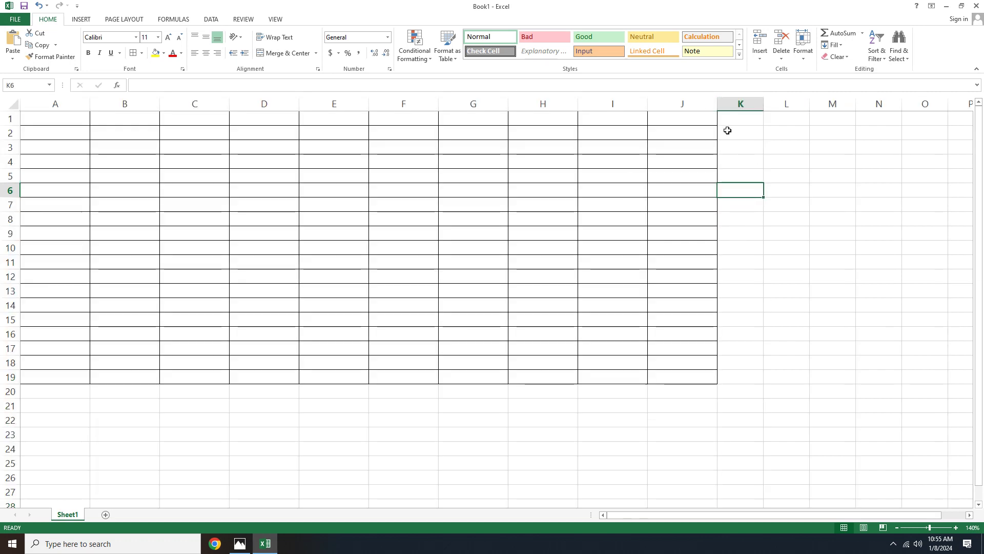
Switch the page orientation to Landscape in the print settings.
left_click(20, 21)
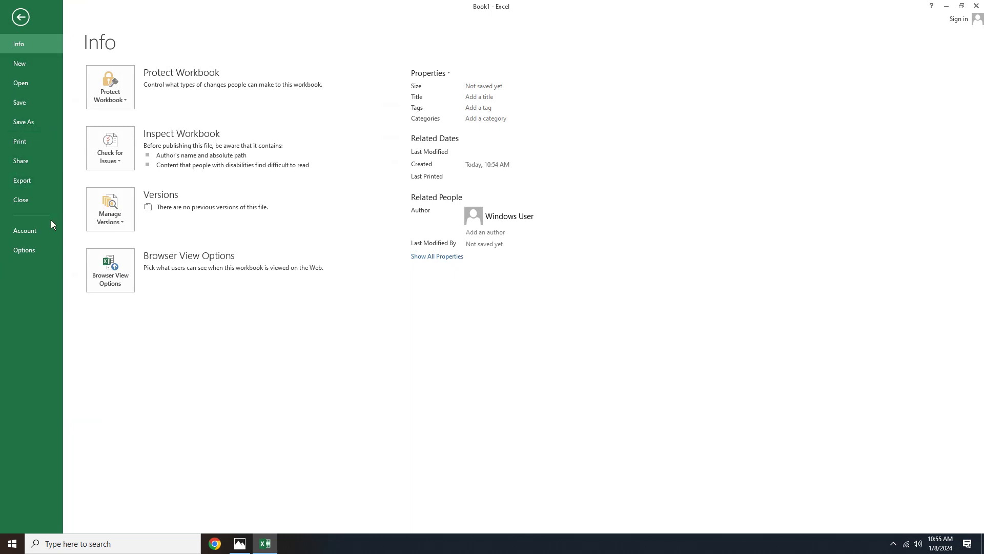
left_click(27, 146)
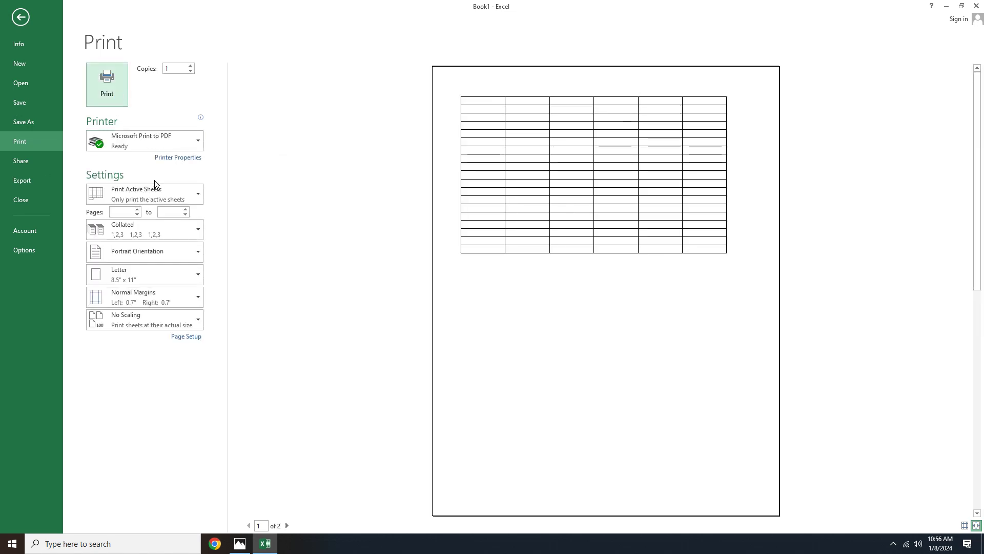
left_click(151, 254)
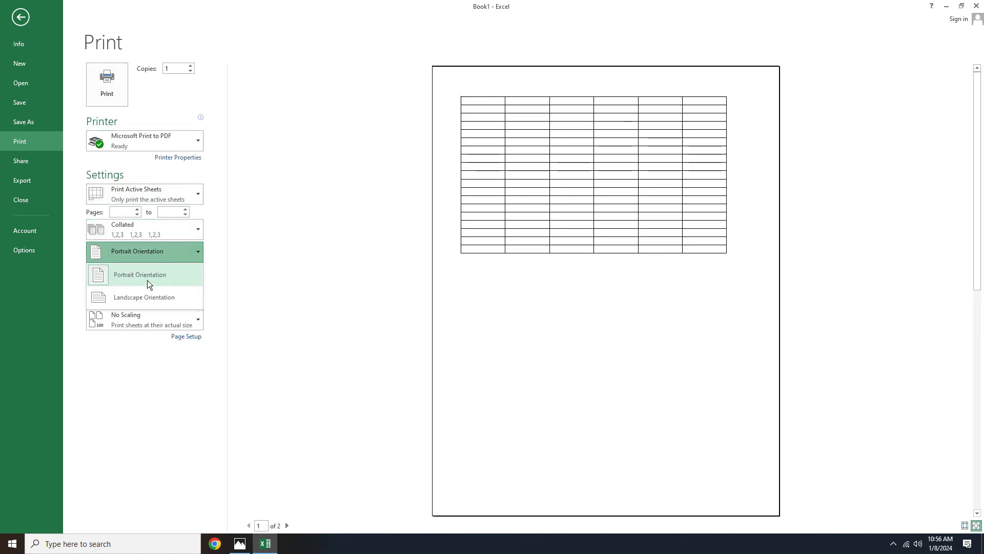
left_click(147, 299)
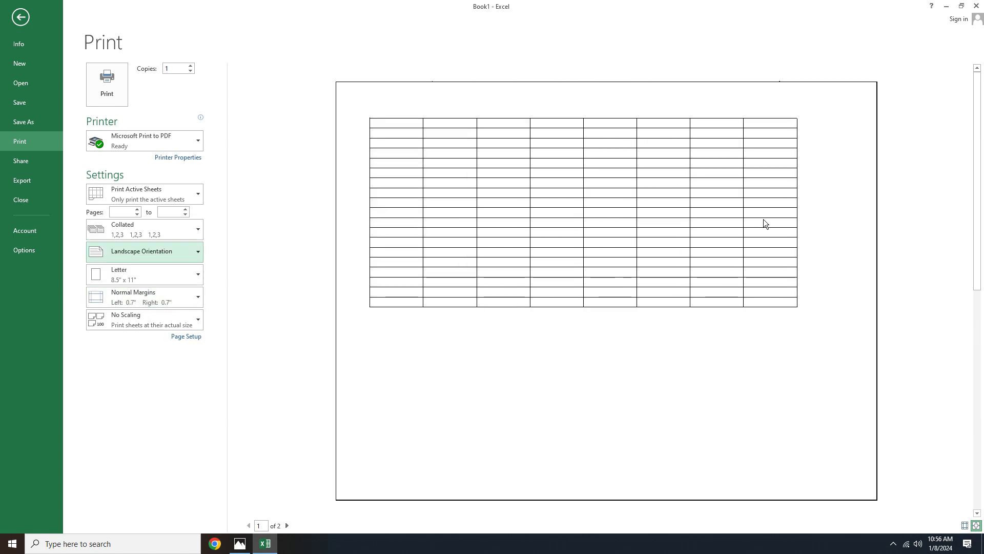
left_click(21, 17)
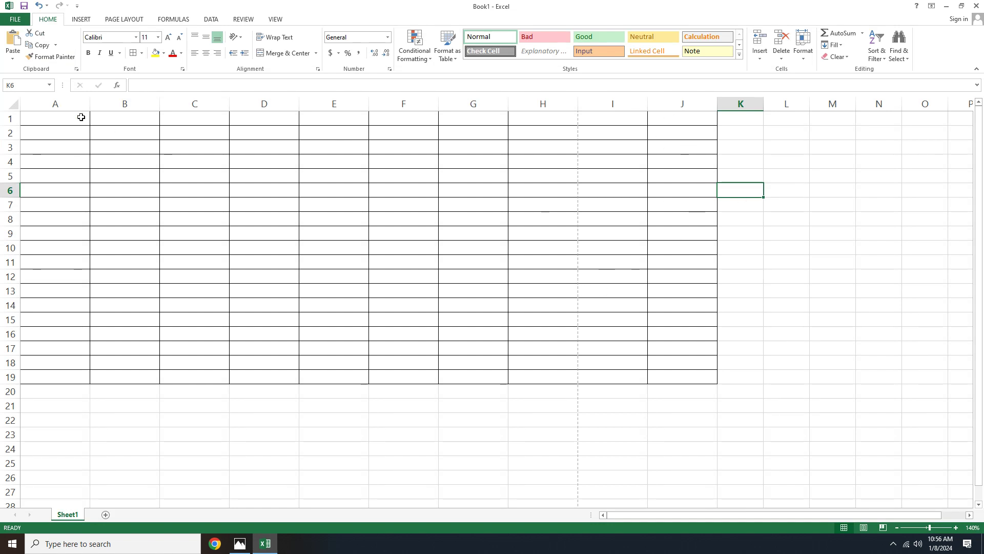
Narrow columns A–J so the page break falls after column J, then select A1:J1.
mouse_move(37, 102)
left_mouse_down()
mouse_move(719, 103)
mouse_move(570, 106)
left_mouse_up()
left_click(679, 162)
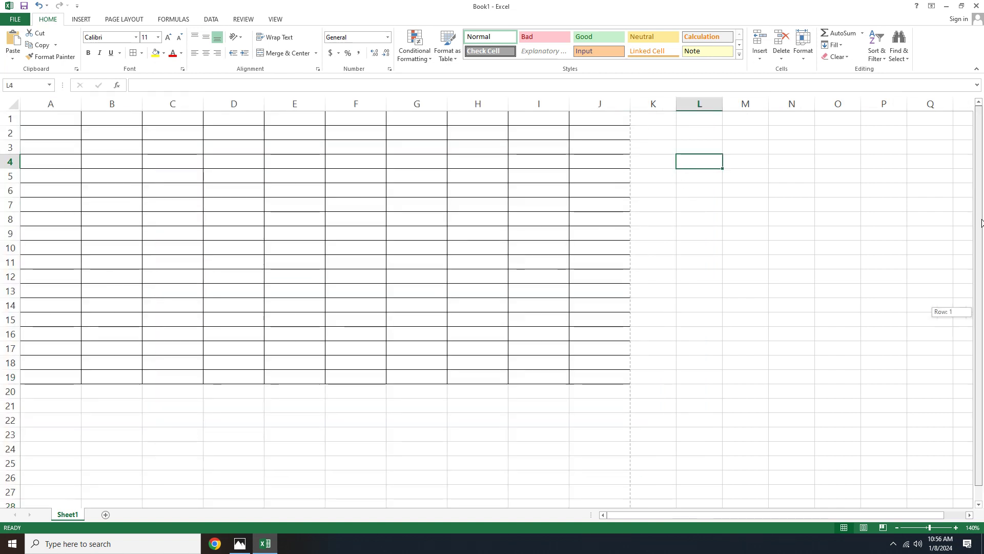
left_click(147, 207)
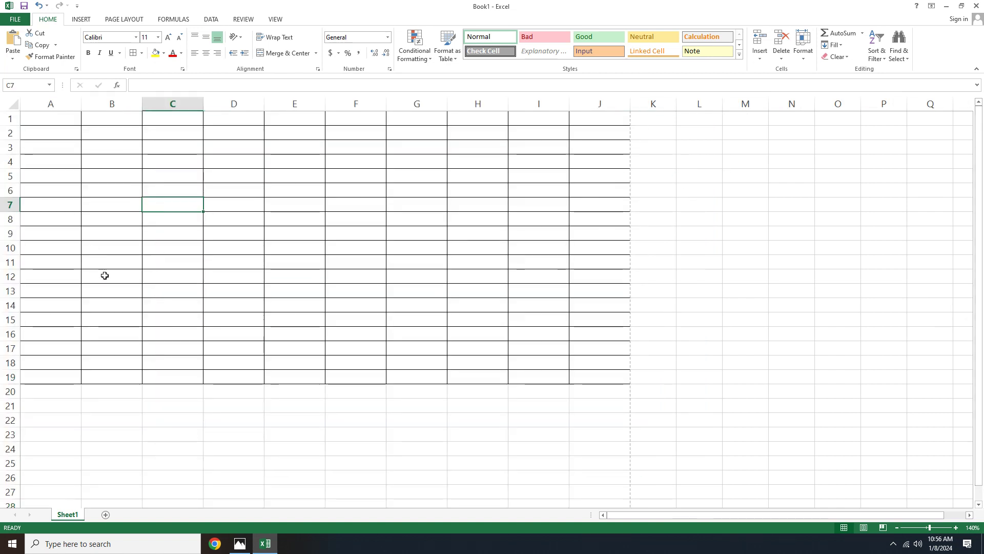
left_click(240, 543)
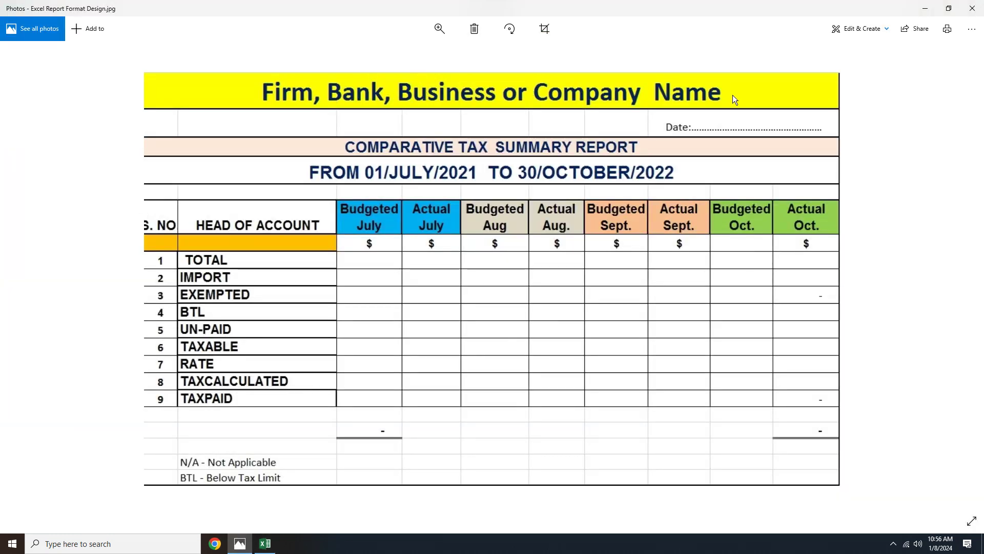
left_click(265, 543)
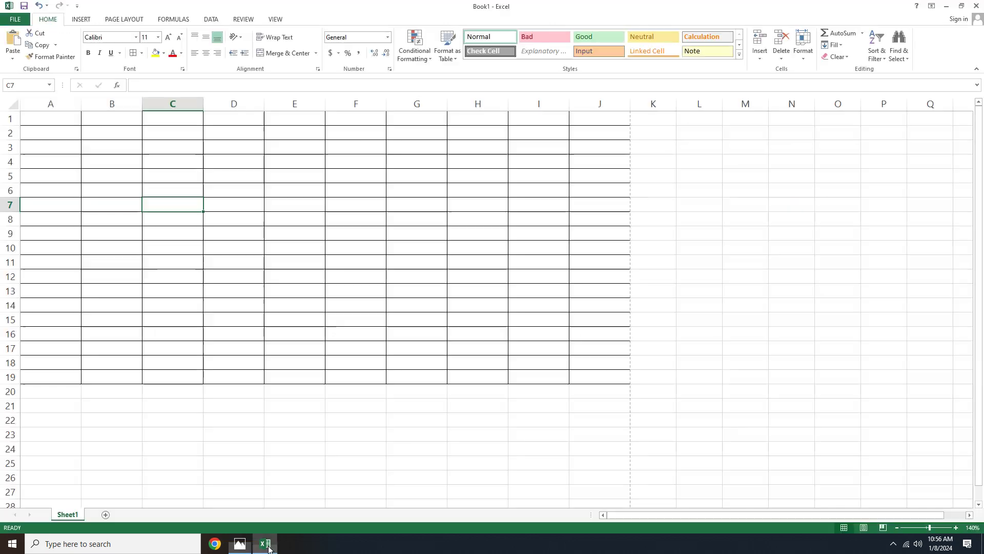
left_click_drag(44, 121, 582, 121)
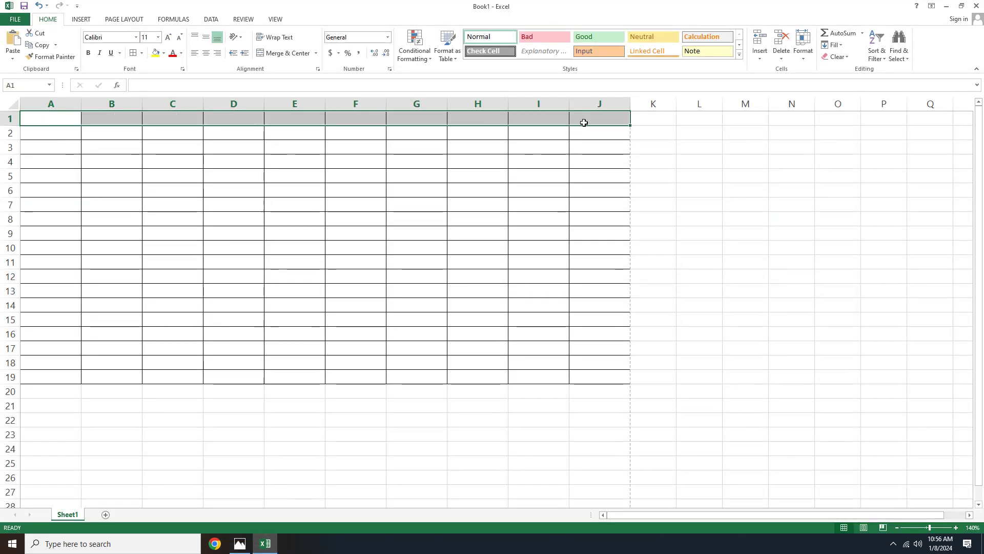
Merge A1:J1 and make it bold with a 24 pt font.
left_click(282, 53)
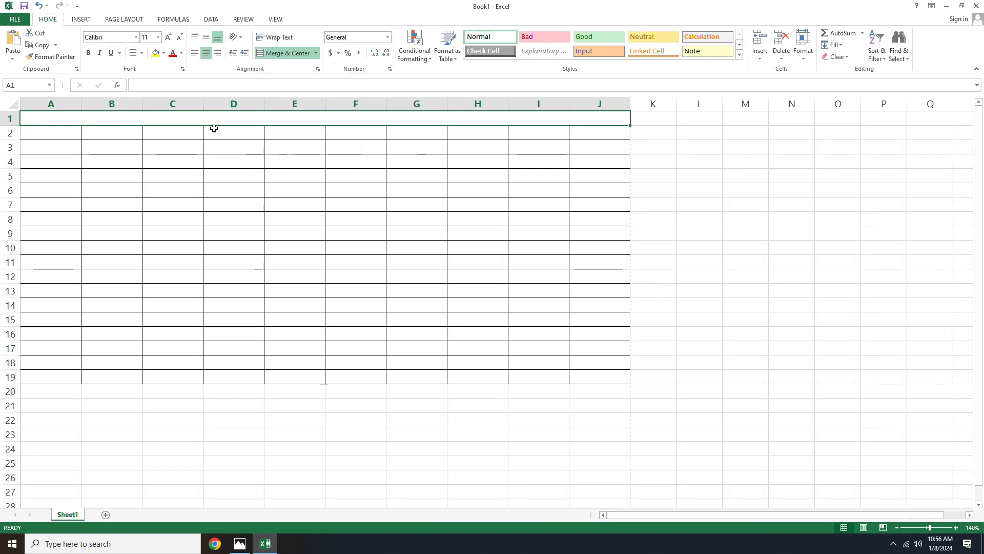
left_click(239, 543)
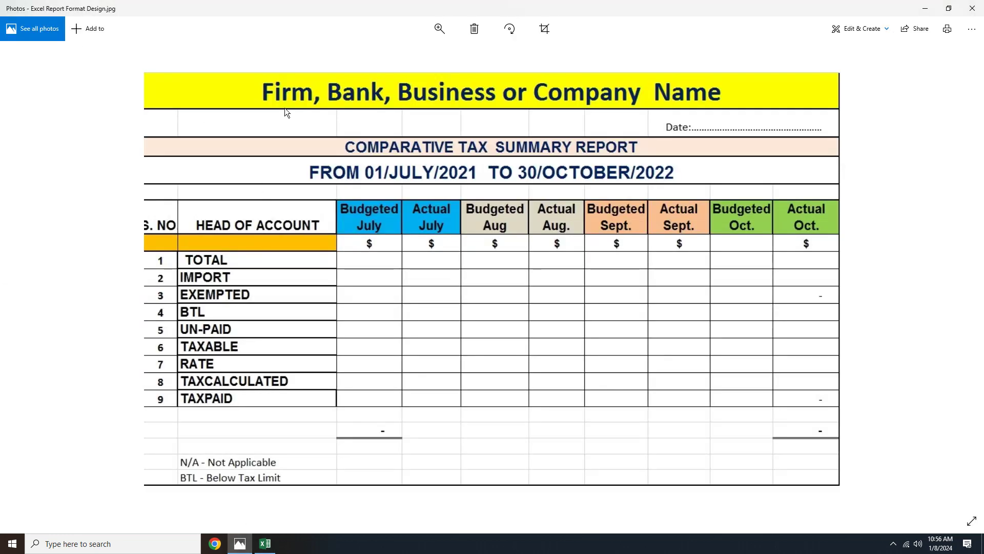
left_click(265, 544)
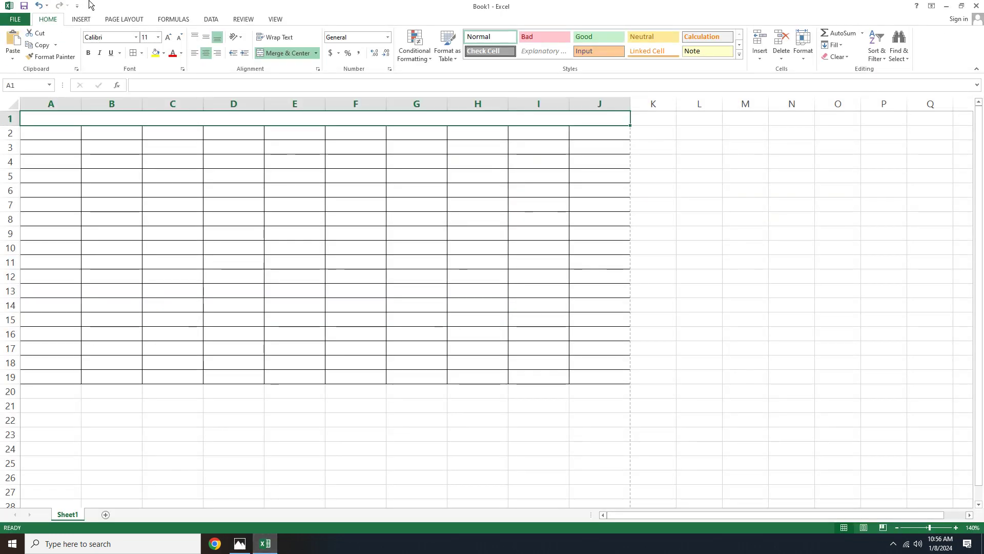
left_click(88, 52)
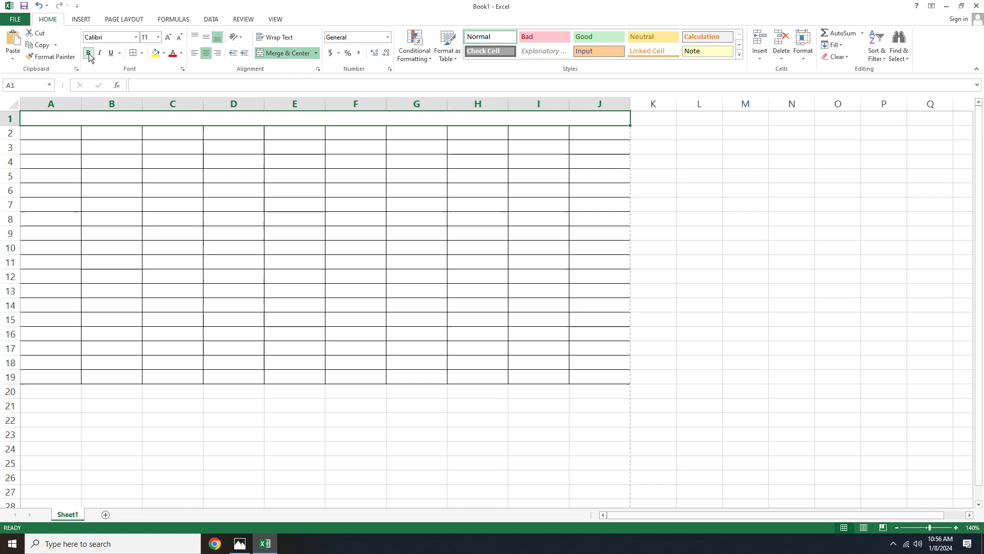
left_click(168, 38)
left_click(169, 38)
left_click(168, 38)
left_click(168, 38)
left_click(168, 38)
left_click(168, 38)
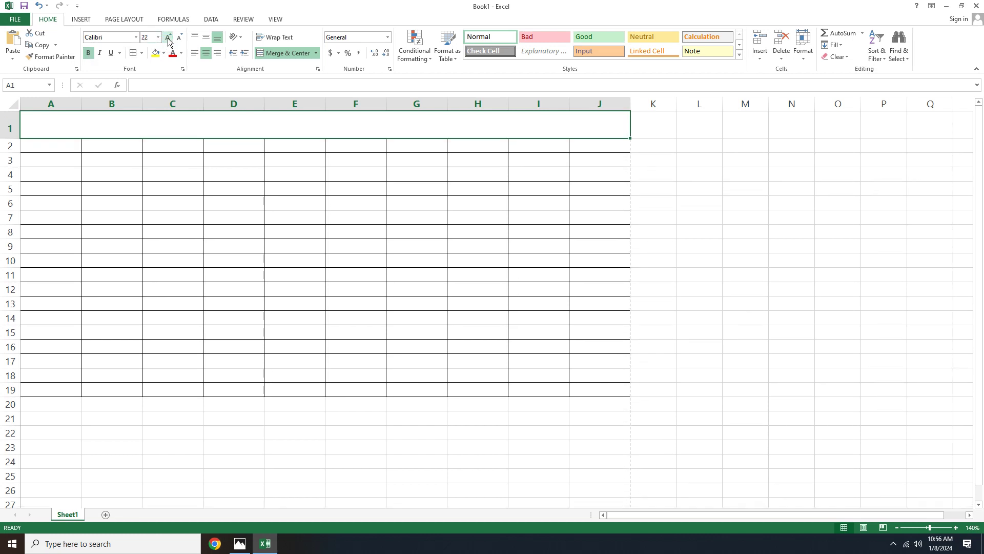
left_click(168, 40)
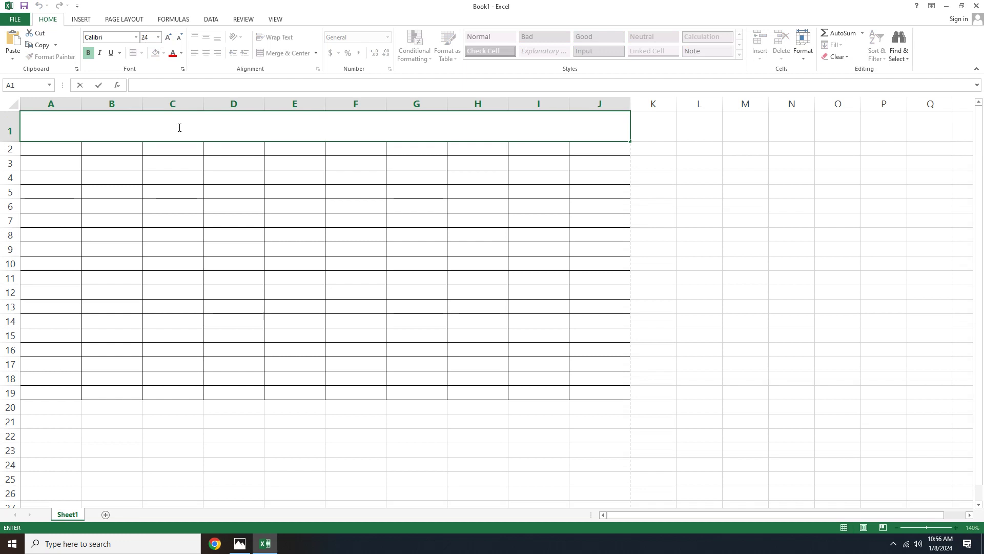
Type the title 'HackMyTution By' followed by the instructor's name into A1.
type("Hac")
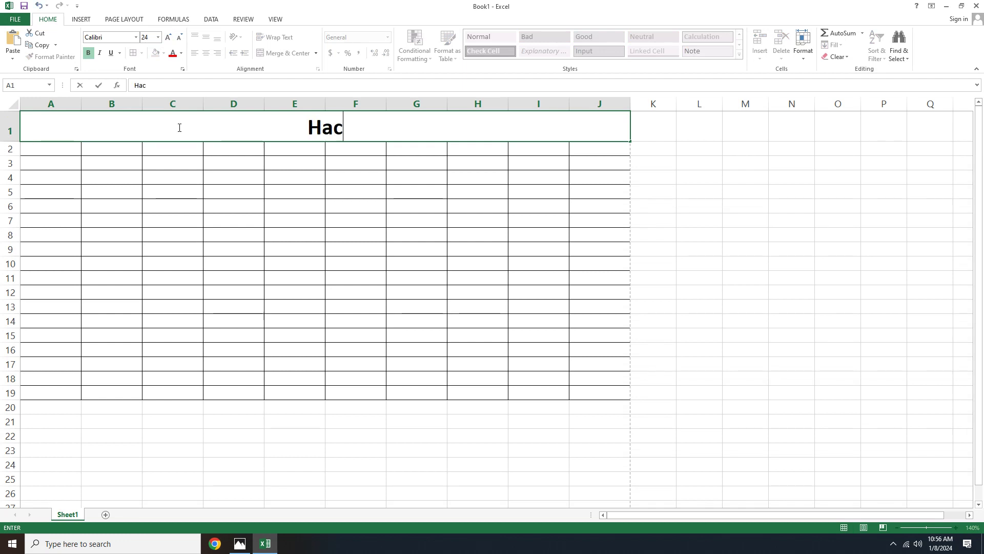
type("kMyT")
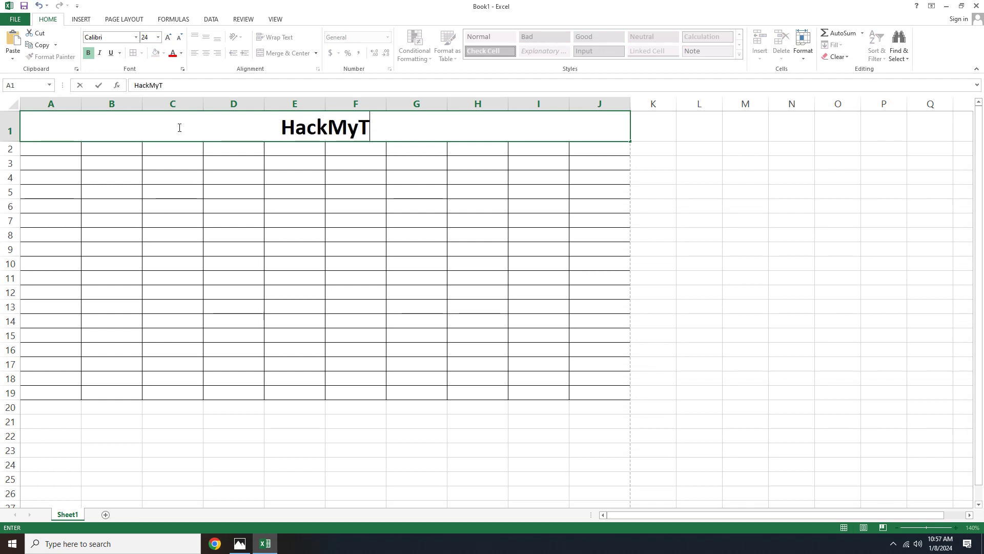
type("ution")
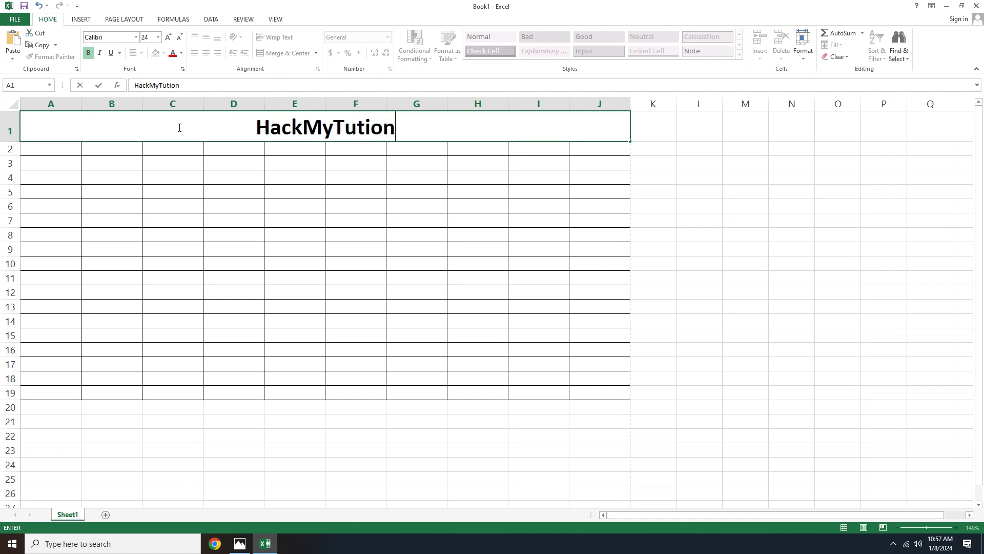
type(" Bu")
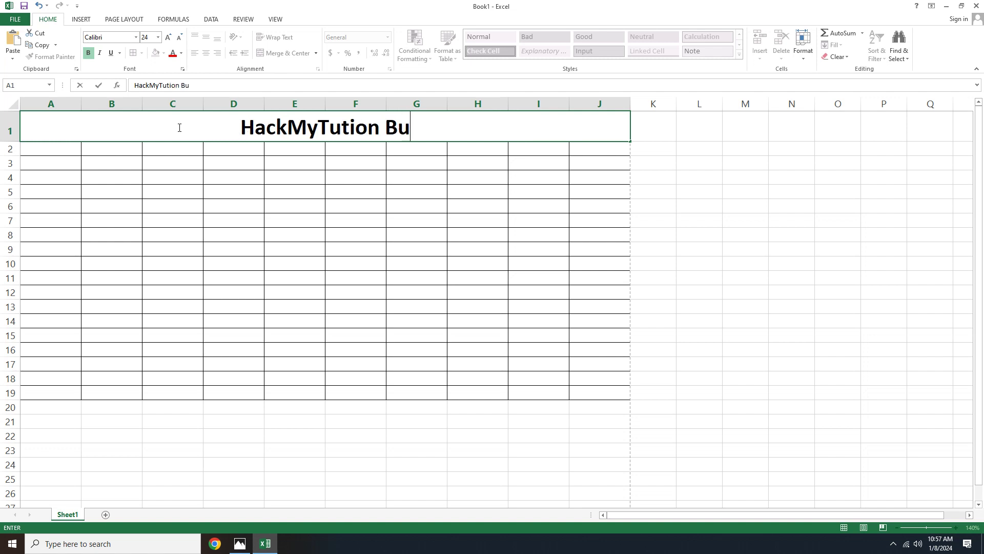
key("BackSpace")
type("y ")
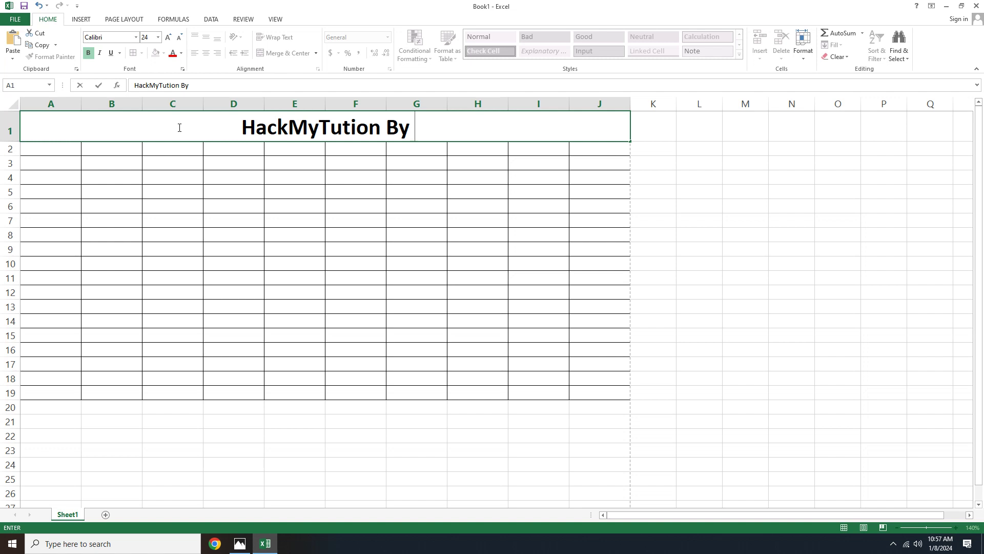
type("Durgesh")
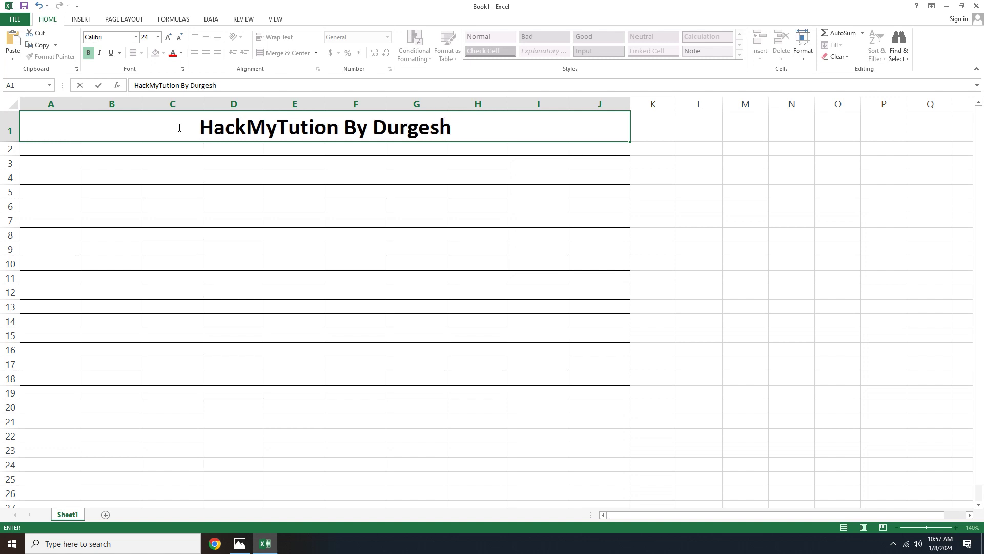
type("Sir")
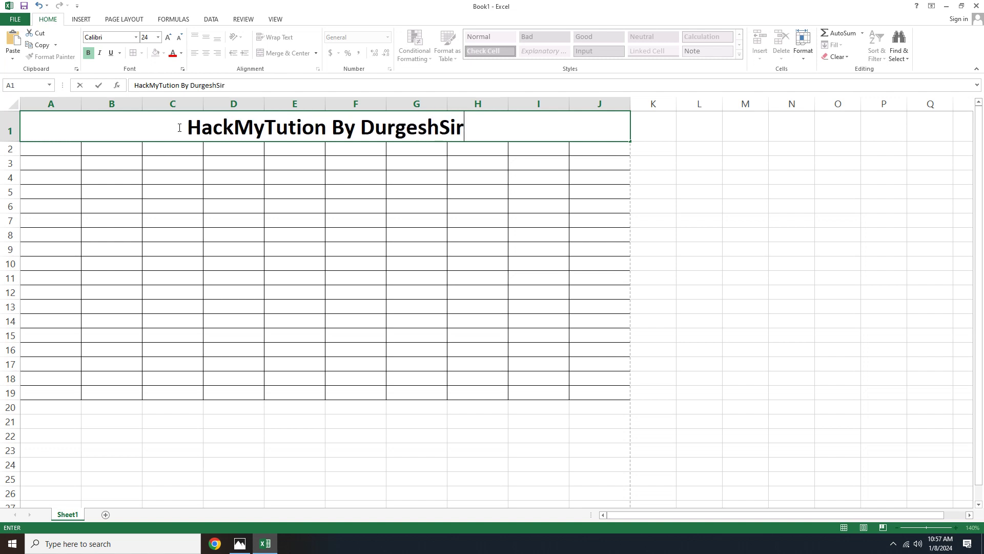
left_click(856, 239)
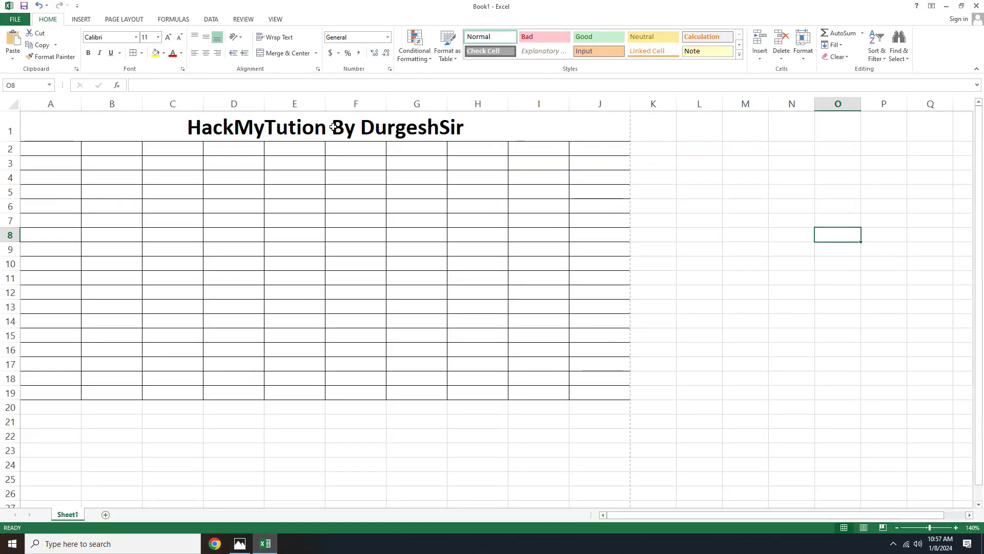
Fill the merged title cell yellow and compare with the reference image.
left_click(210, 123)
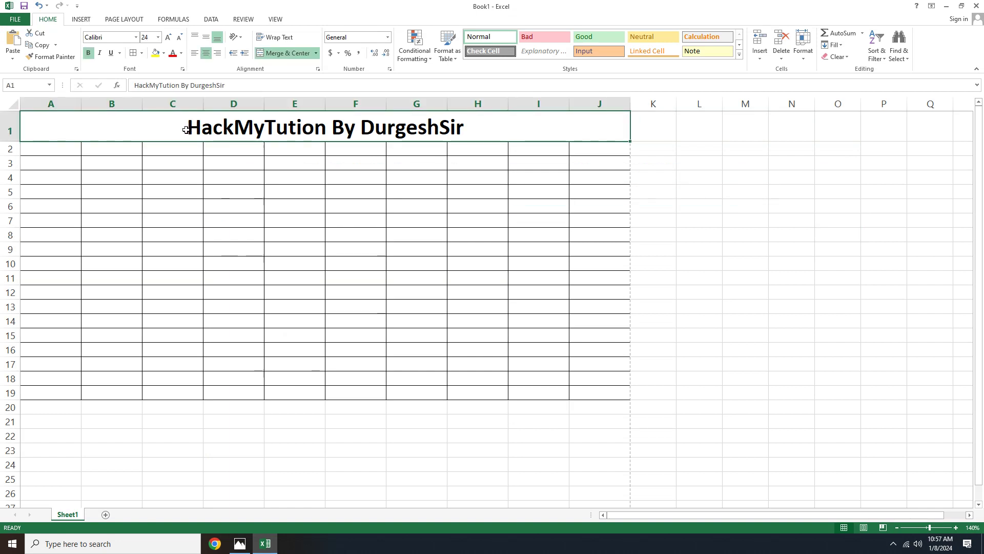
left_click(163, 54)
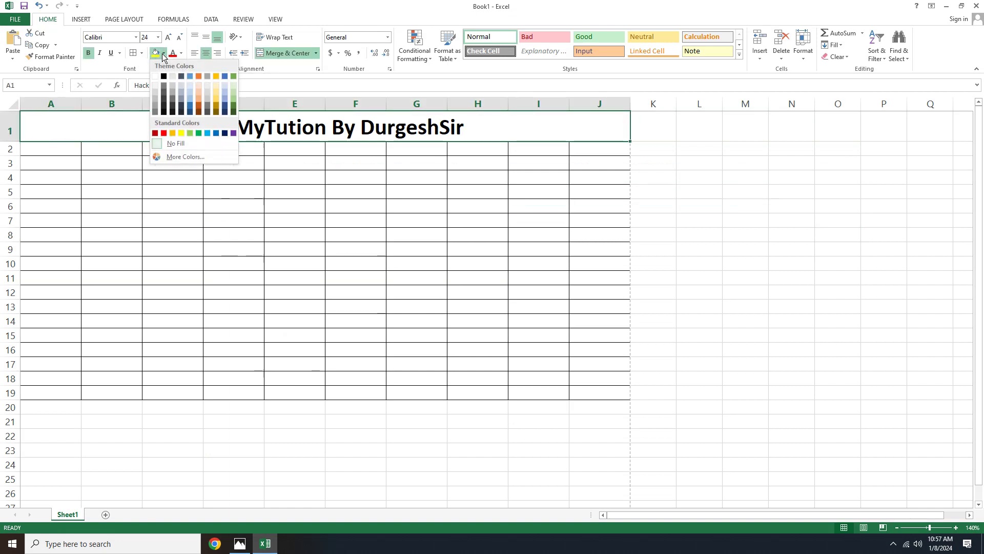
left_click(181, 133)
left_click(388, 220)
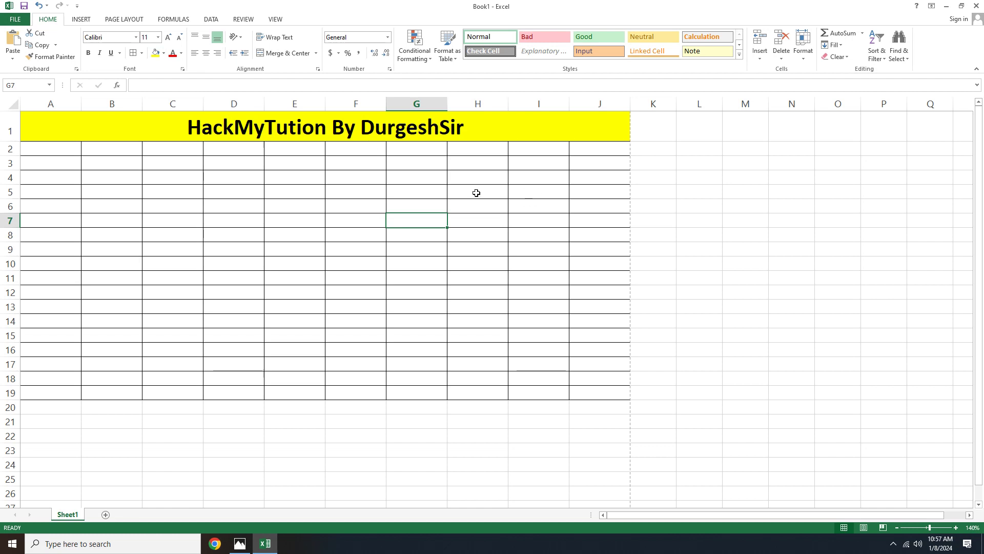
key("alt+Tab")
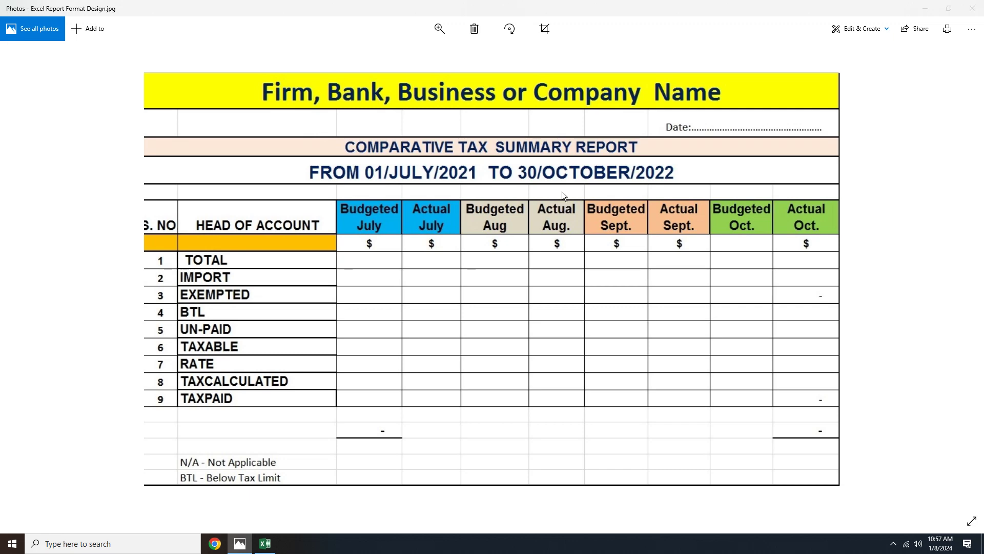
Enter the dotted label 'Date..' in cell J2.
key("alt+Tab")
left_click(592, 148)
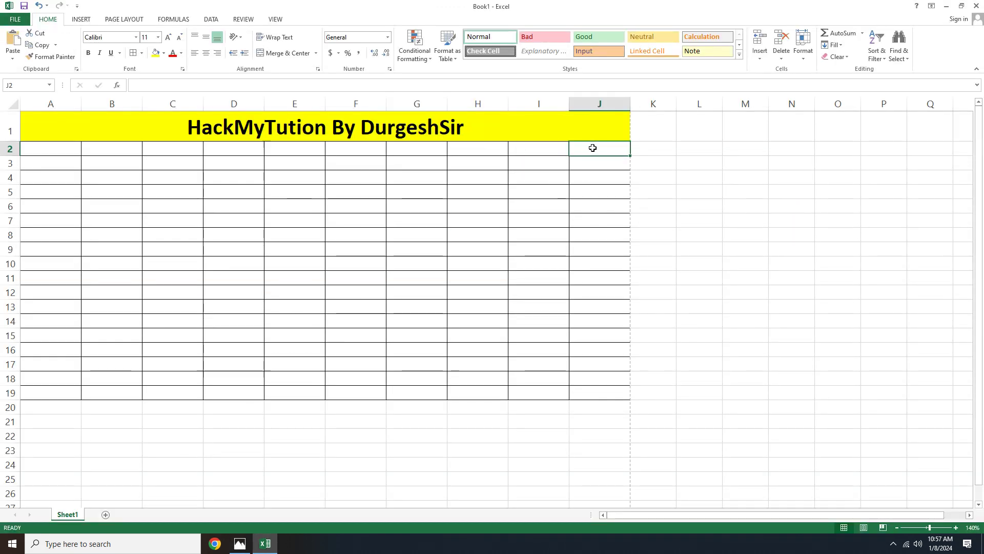
type("D")
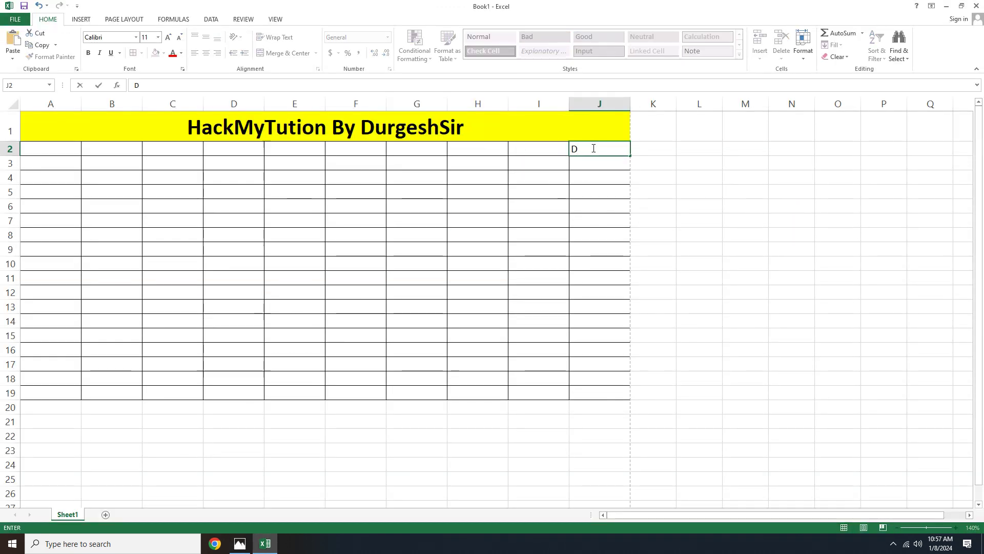
type("ate")
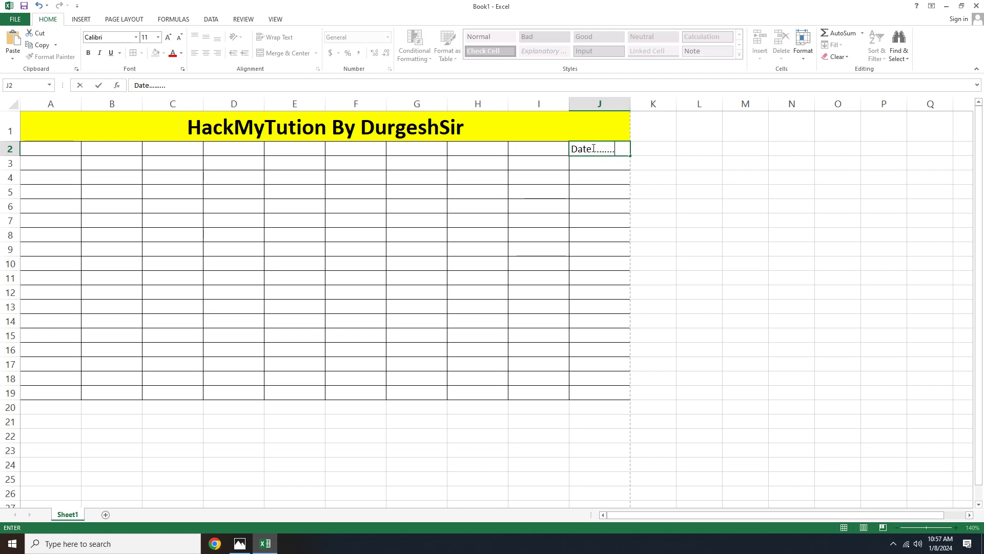
type(".....")
left_click(496, 316)
Merge cells A2 through I2 into one cell.
left_click(522, 149)
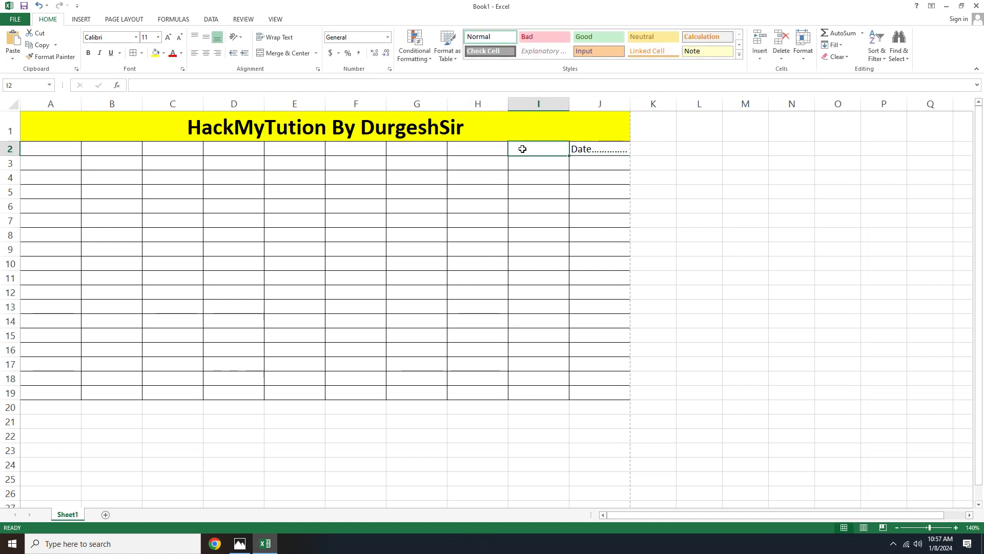
left_click_drag(522, 149, 53, 149)
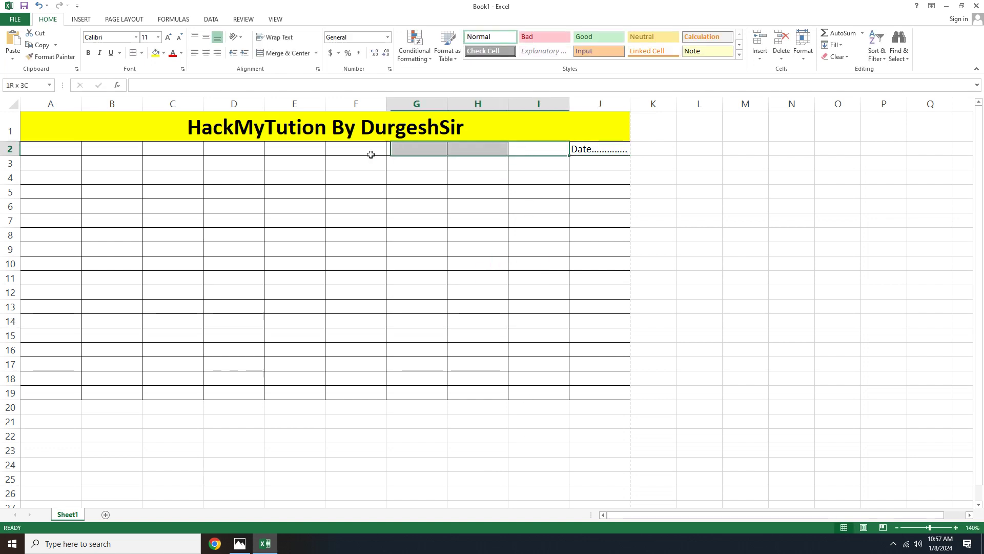
left_click(280, 53)
left_click(348, 251)
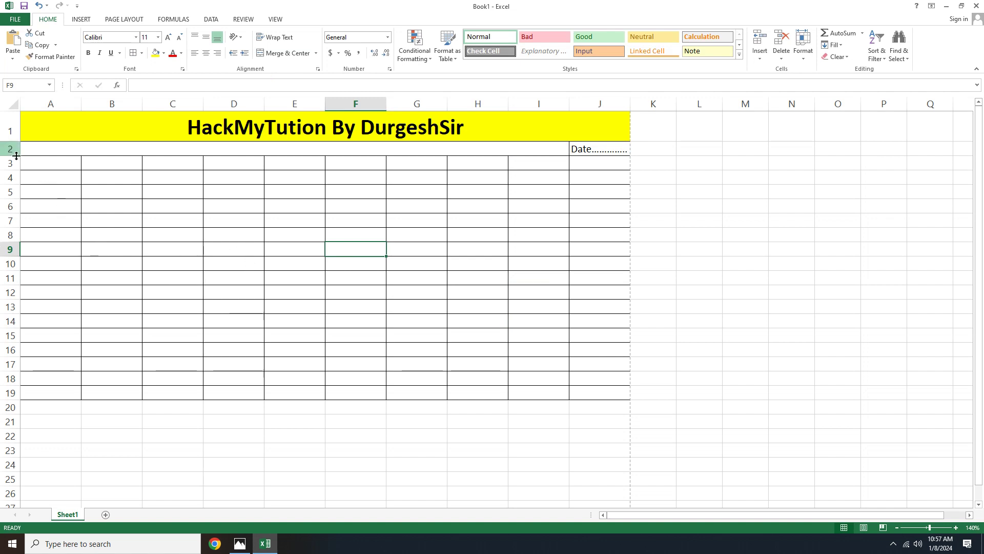
key("alt+Tab")
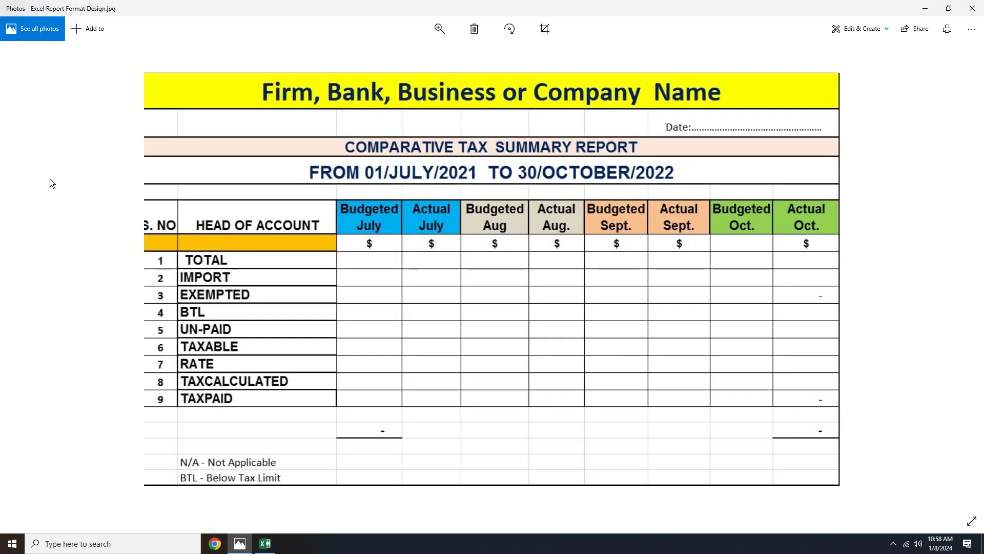
key("alt+Tab")
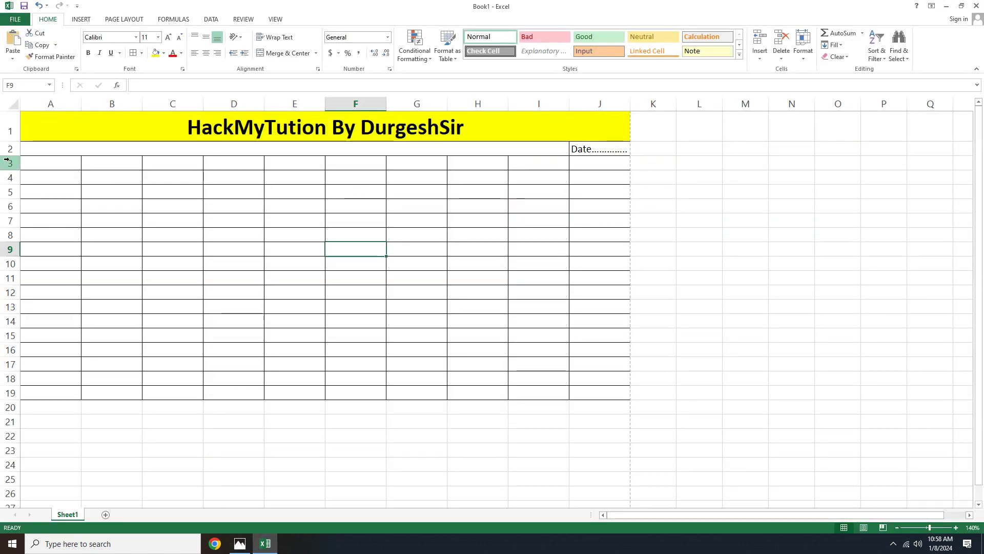
Make row 2 taller and select the Date cell J2.
left_click_drag(7, 160, 7, 168)
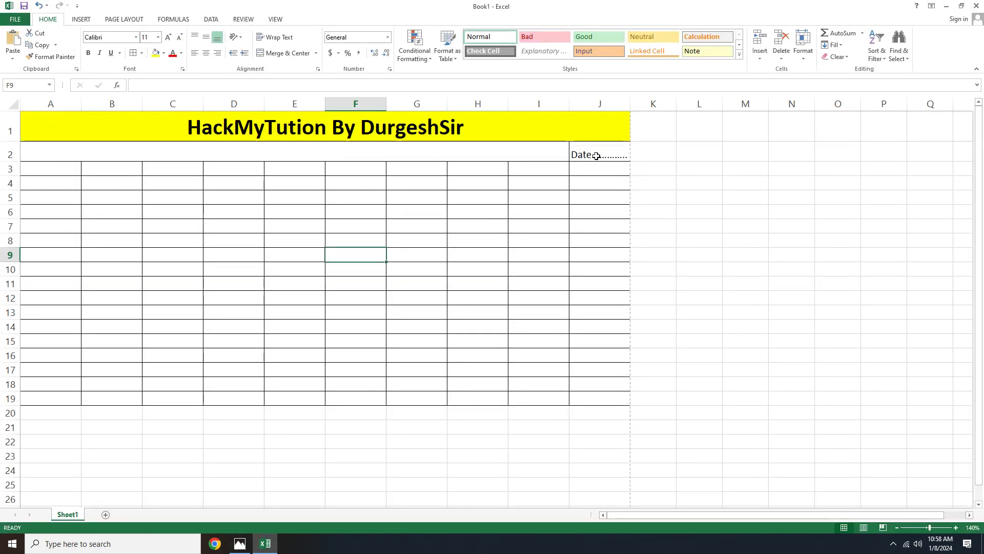
left_click(596, 155)
left_click_drag(569, 103, 552, 102)
left_click(575, 241)
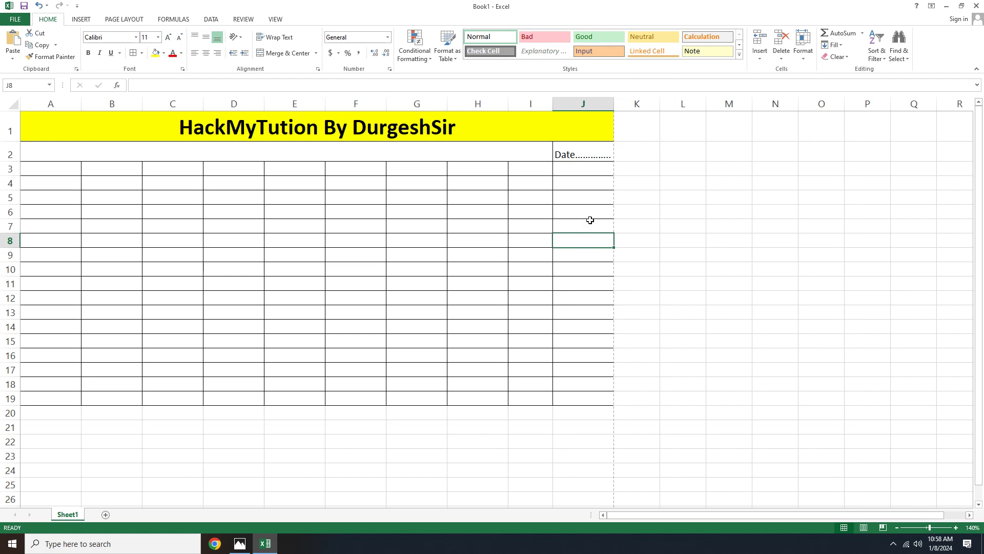
left_click(589, 169)
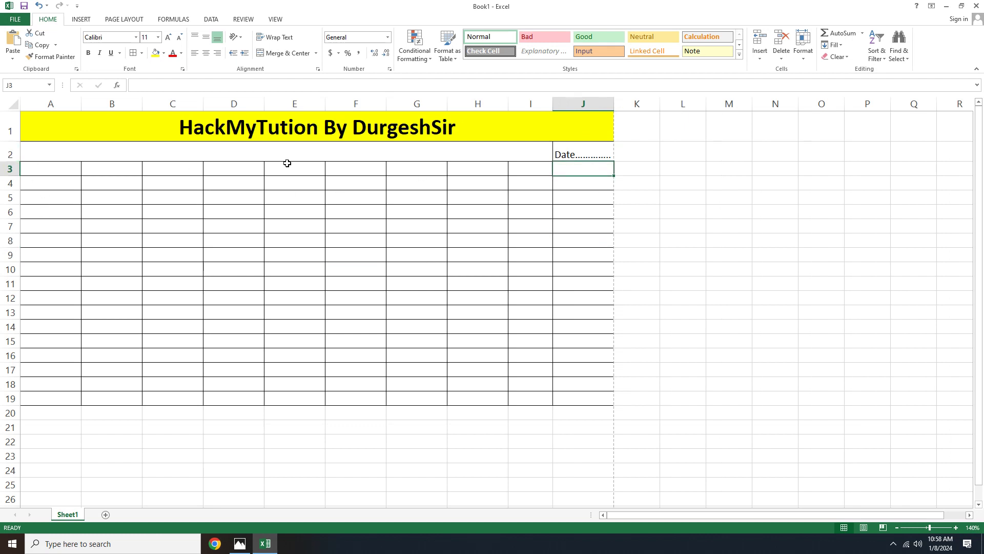
left_click(569, 155)
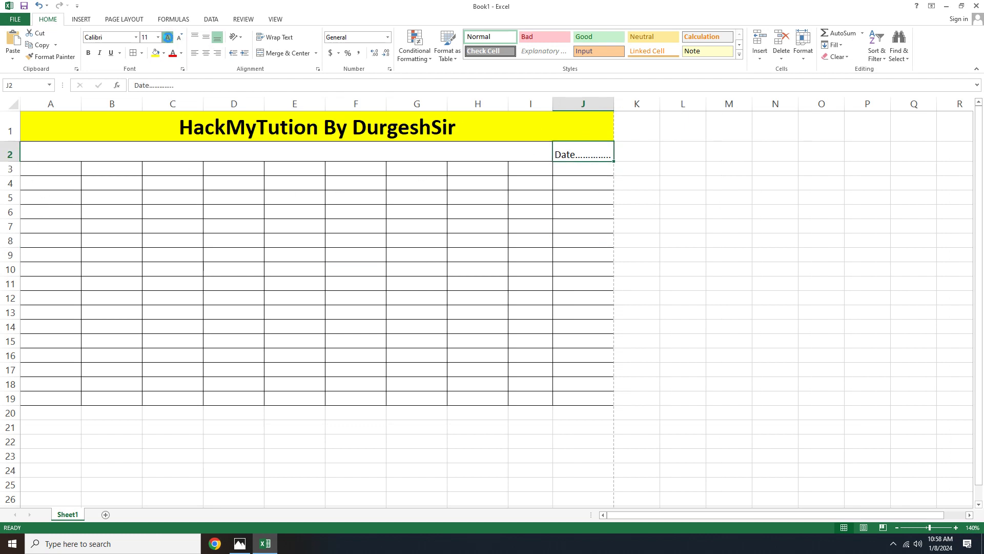
Enlarge the Date text to 14 pt and widen column J to fit it.
left_click(168, 37)
left_click(168, 36)
left_click_drag(615, 106, 625, 106)
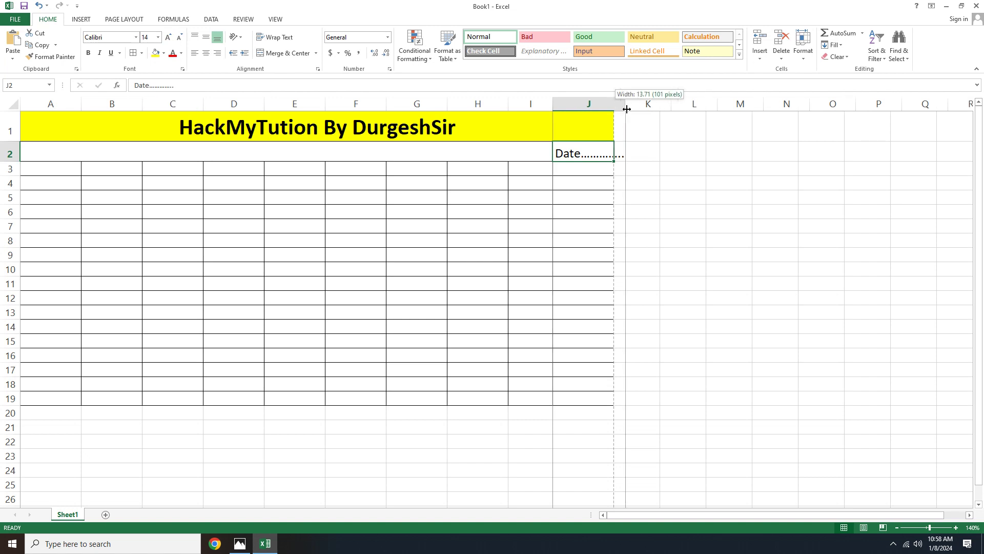
left_click(600, 213)
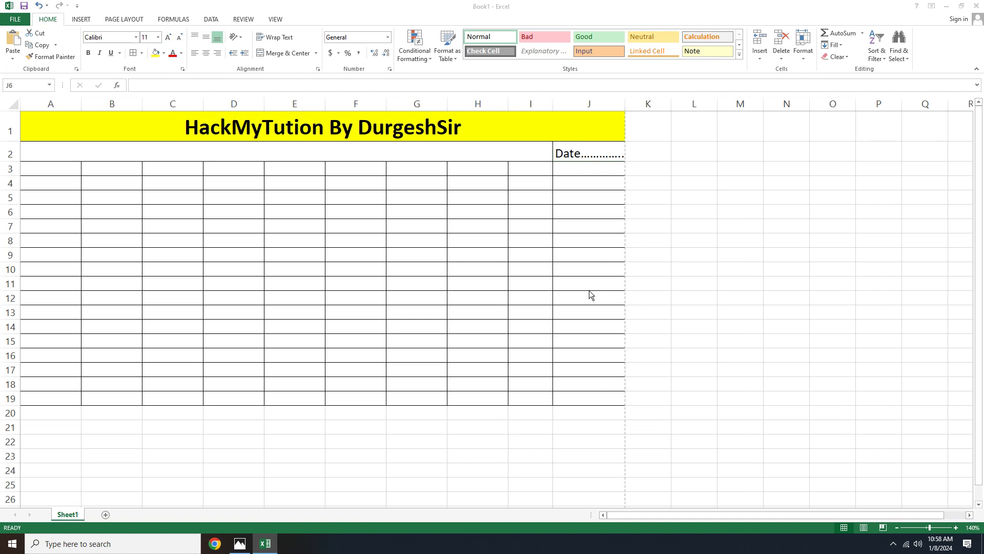
key("alt+Tab")
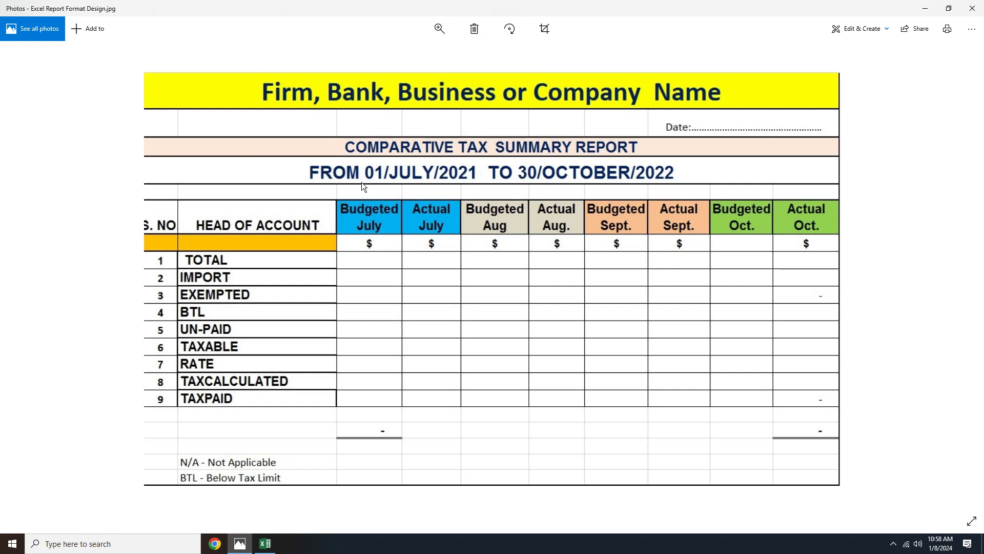
Merge A3:J3 and enter 'Report of the year 2022-2023'.
key("alt+Tab")
left_click(337, 171)
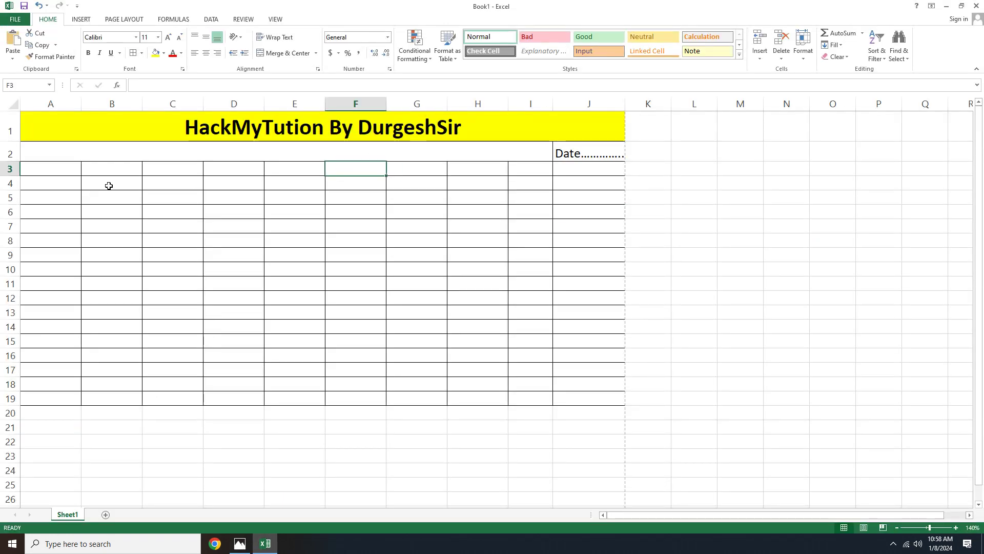
left_click_drag(48, 168, 569, 167)
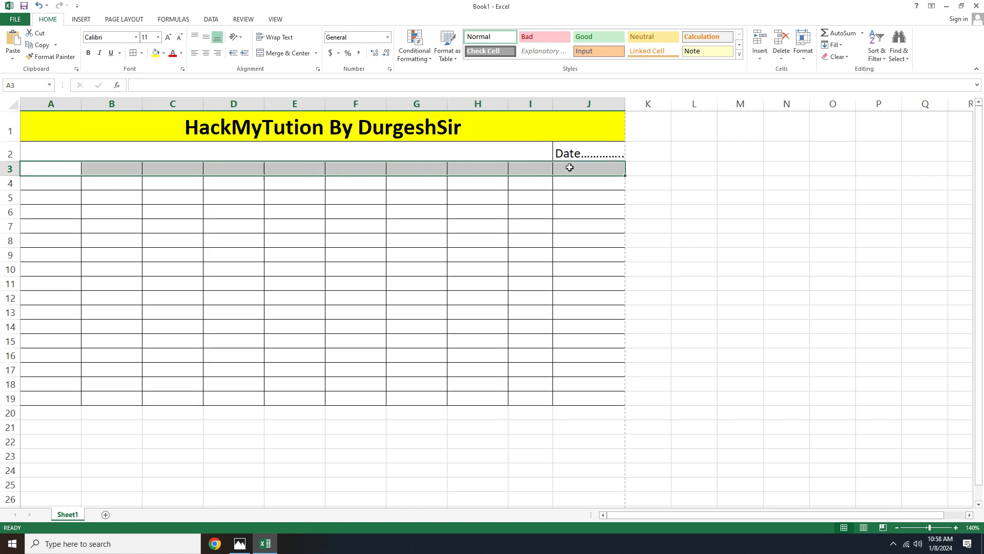
left_click(287, 53)
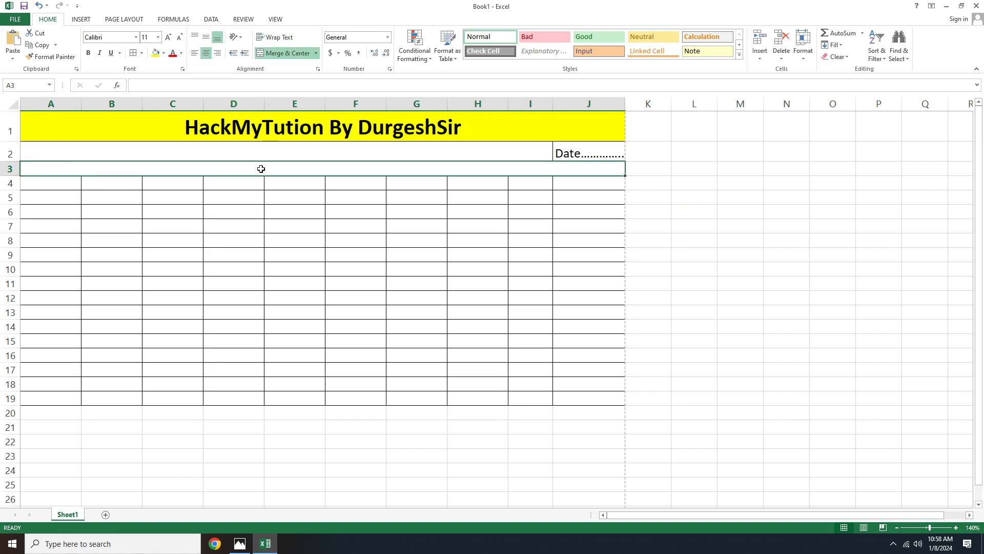
type("Report of")
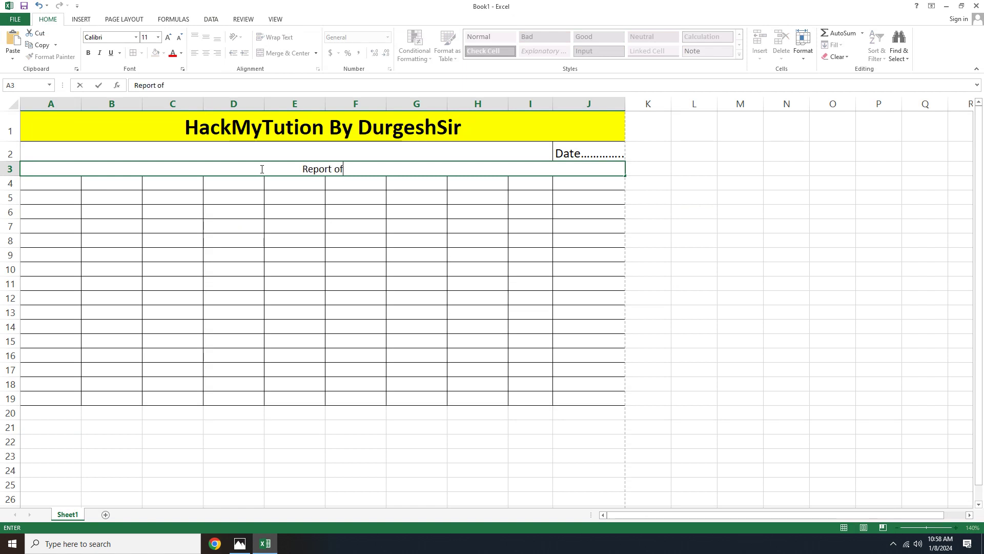
type(" the y")
type("ear")
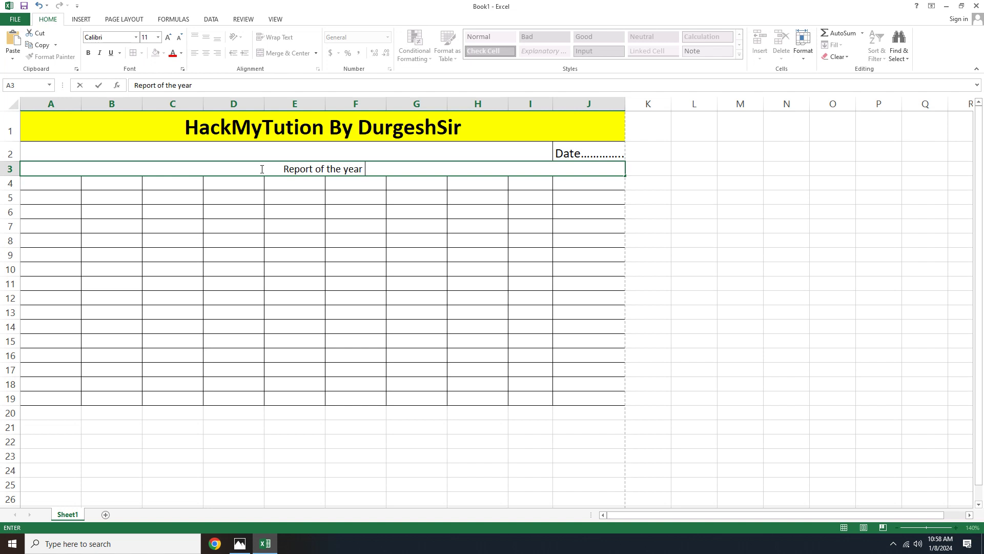
type(" 2022")
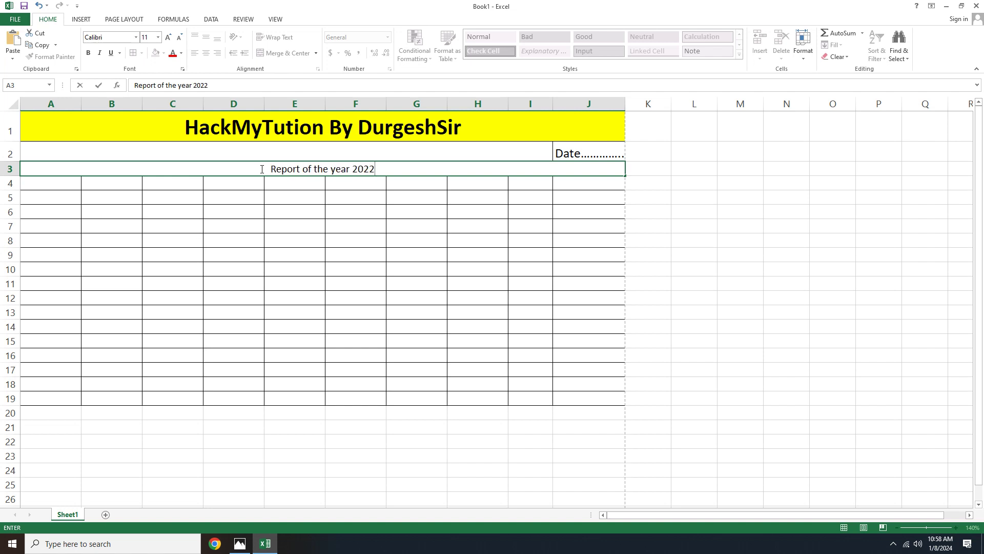
type("-2023")
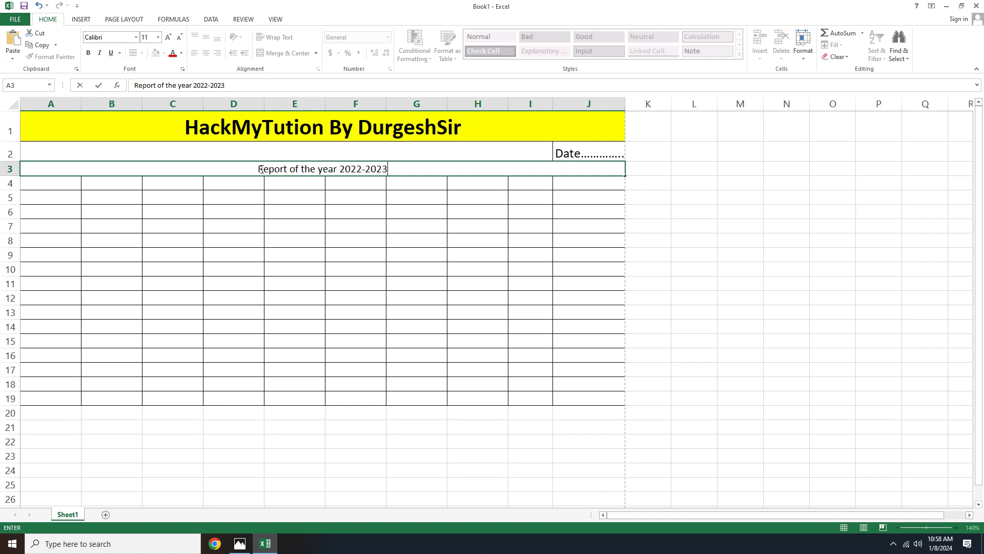
left_click(449, 245)
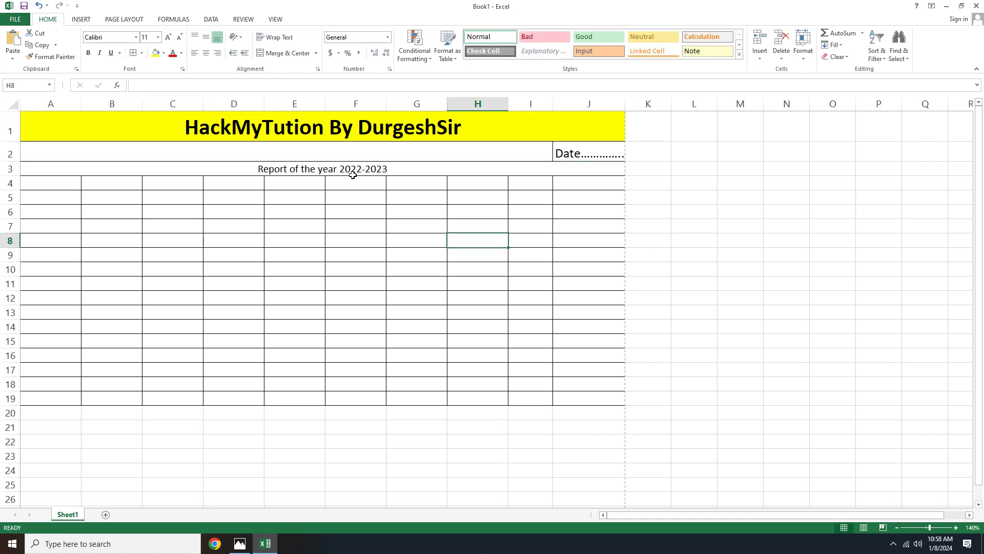
Enlarge the row 3 title to 20 pt and make it bold.
left_click(349, 171)
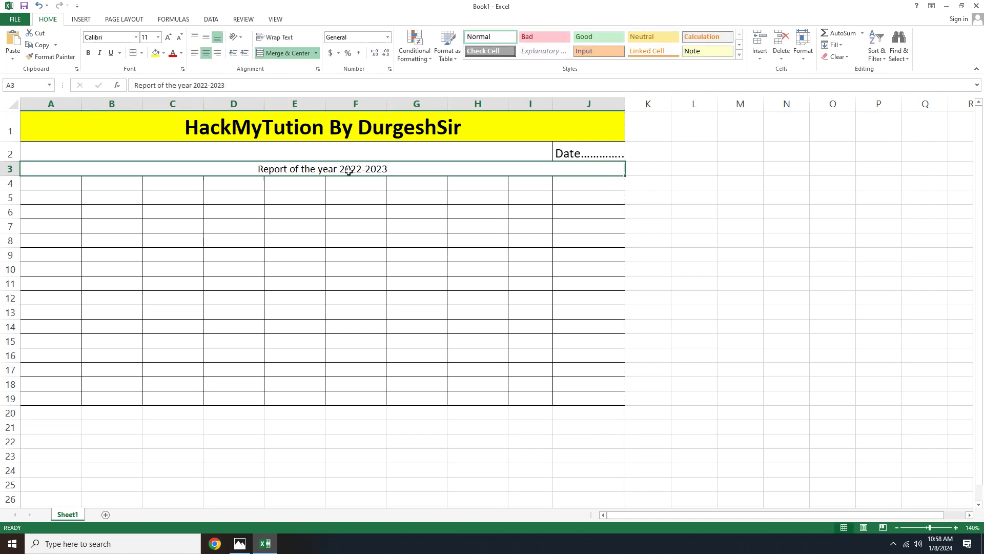
left_click(169, 37)
left_click(169, 38)
left_click(169, 38)
left_click(169, 38)
left_click(170, 37)
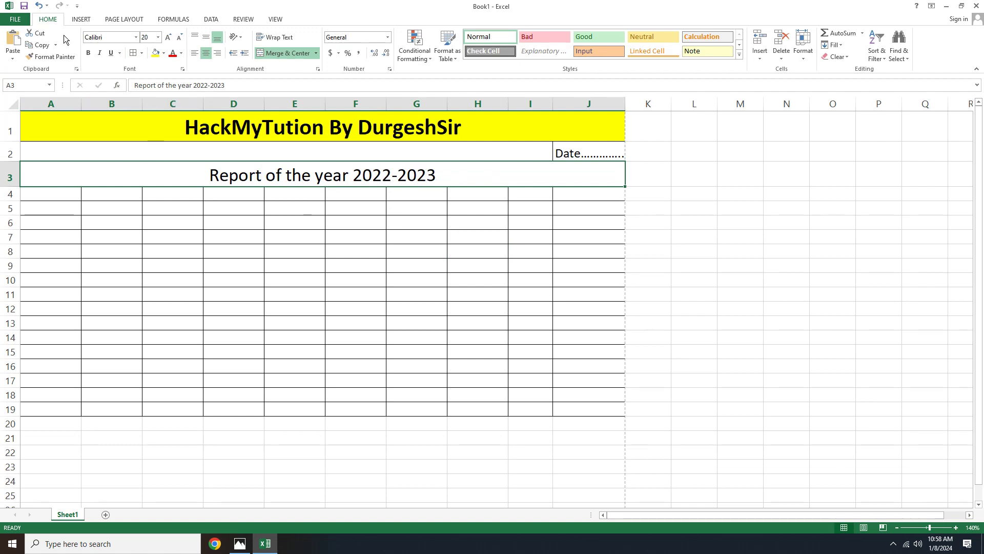
left_click(87, 53)
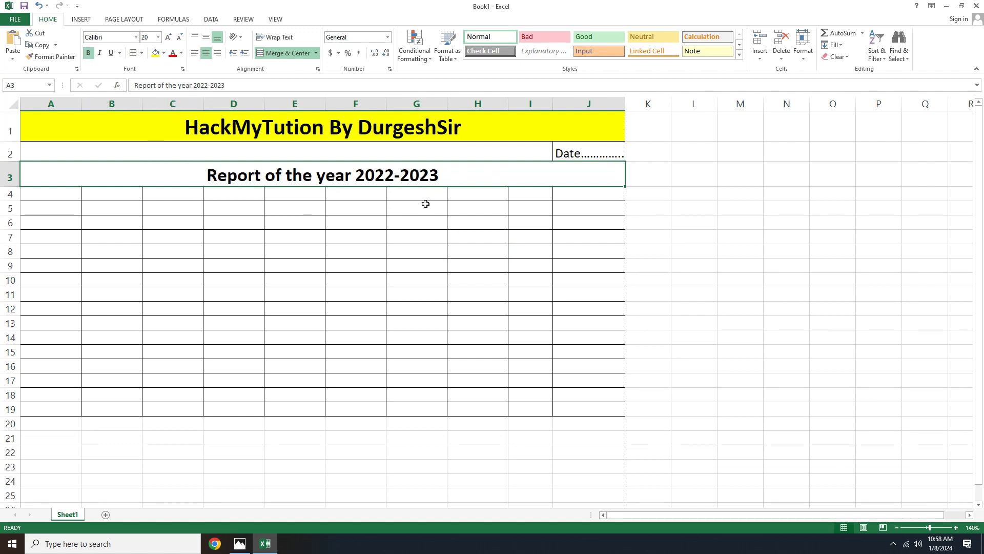
key("alt+Tab")
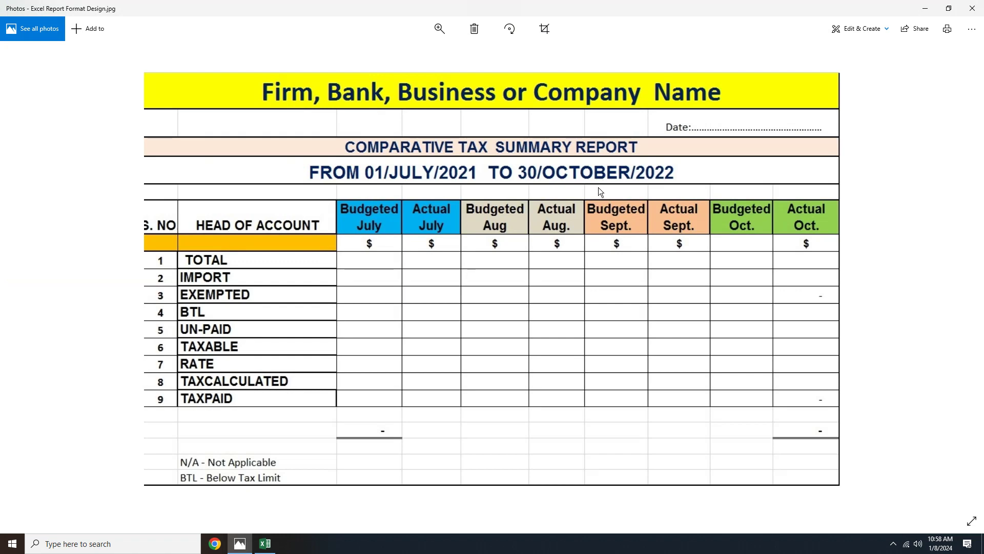
Give the row 3 title a light orange fill.
key("alt+Tab")
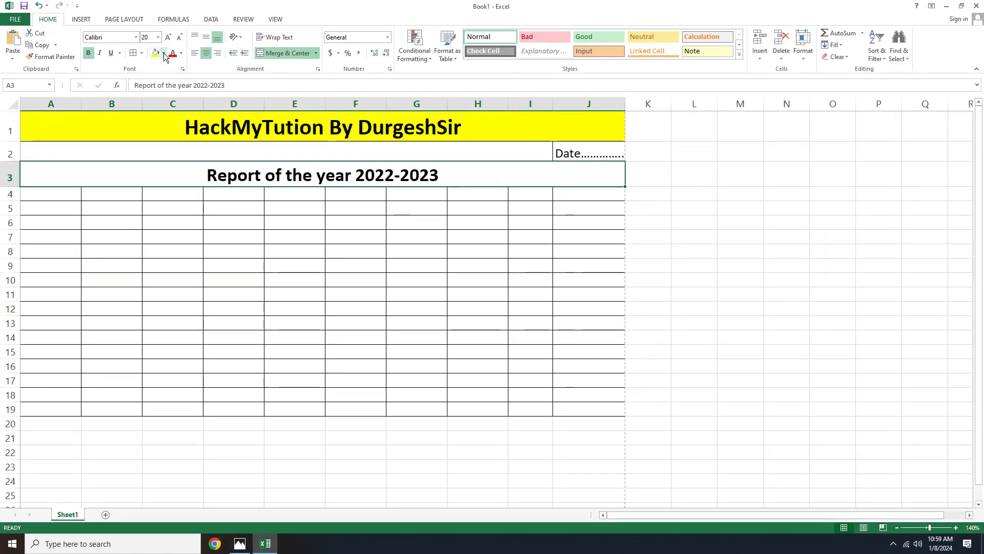
left_click(163, 53)
left_click(199, 86)
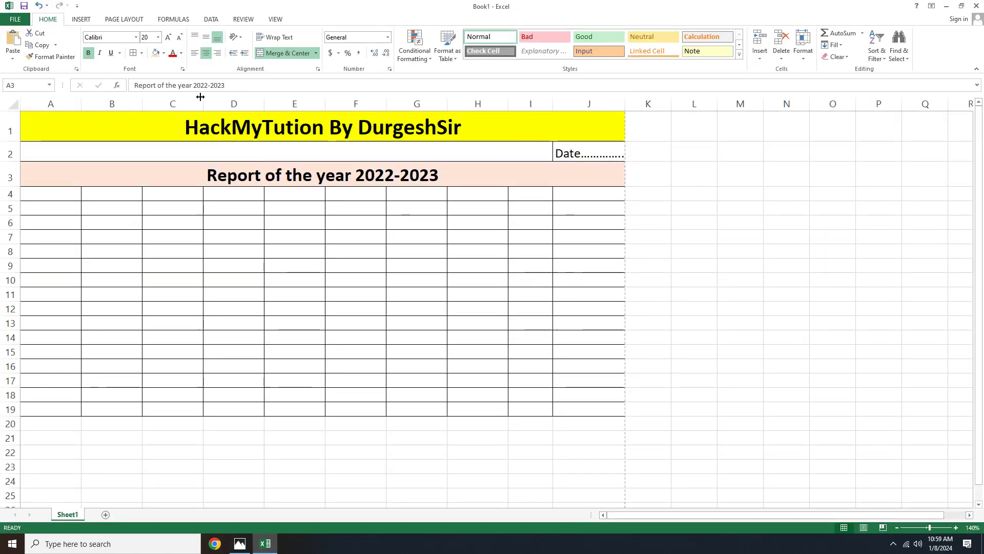
key("alt+Tab")
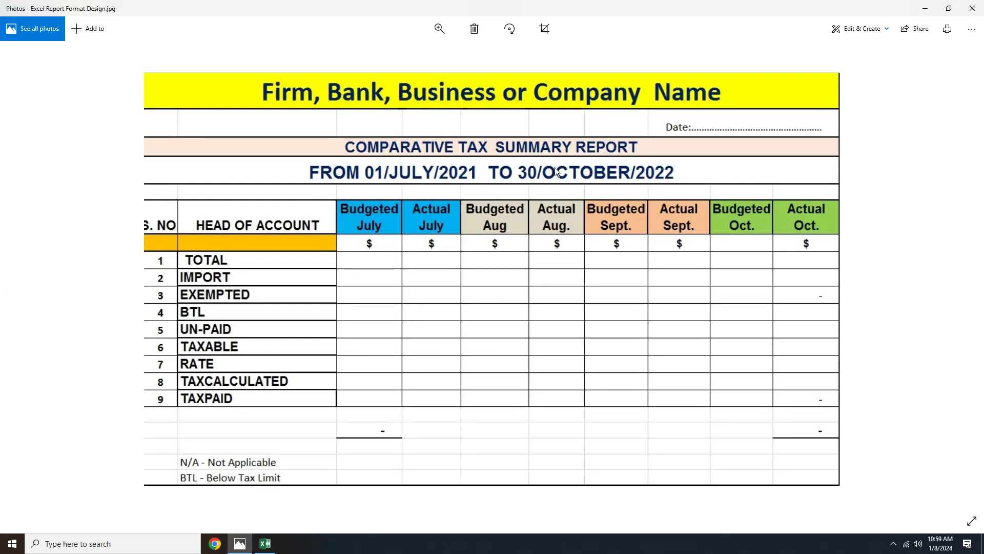
Change the row 3 title's text colour to light blue.
key("alt+Tab")
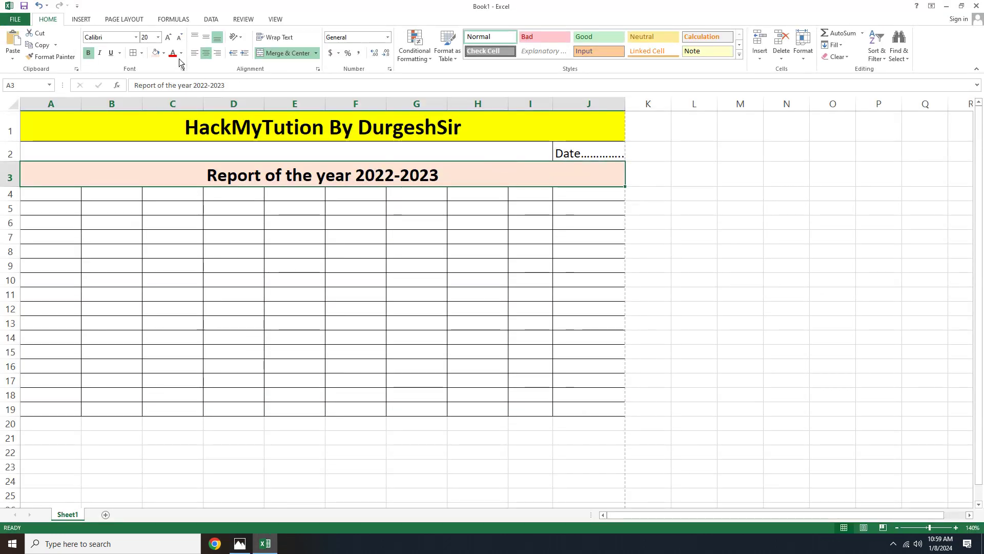
left_click(181, 53)
left_click(207, 85)
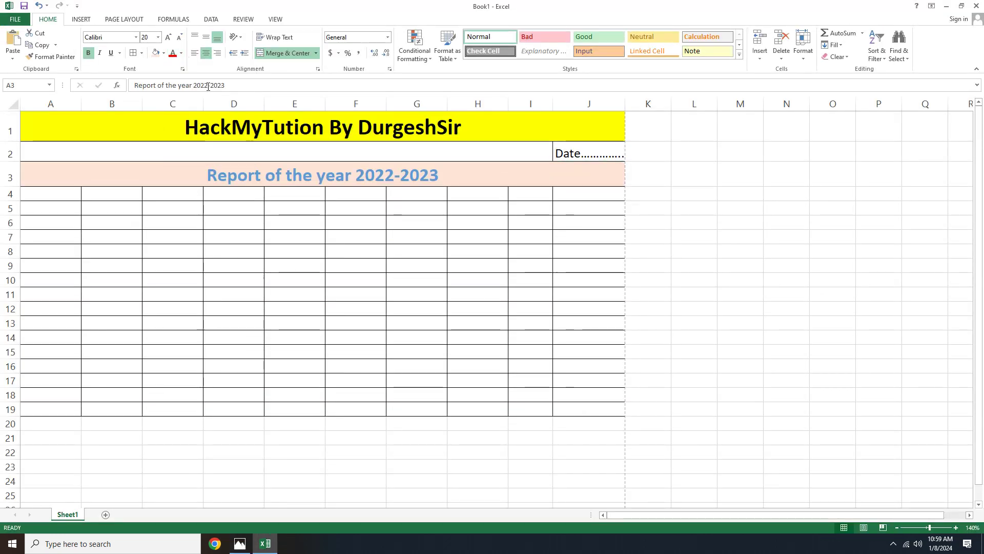
left_click(329, 291)
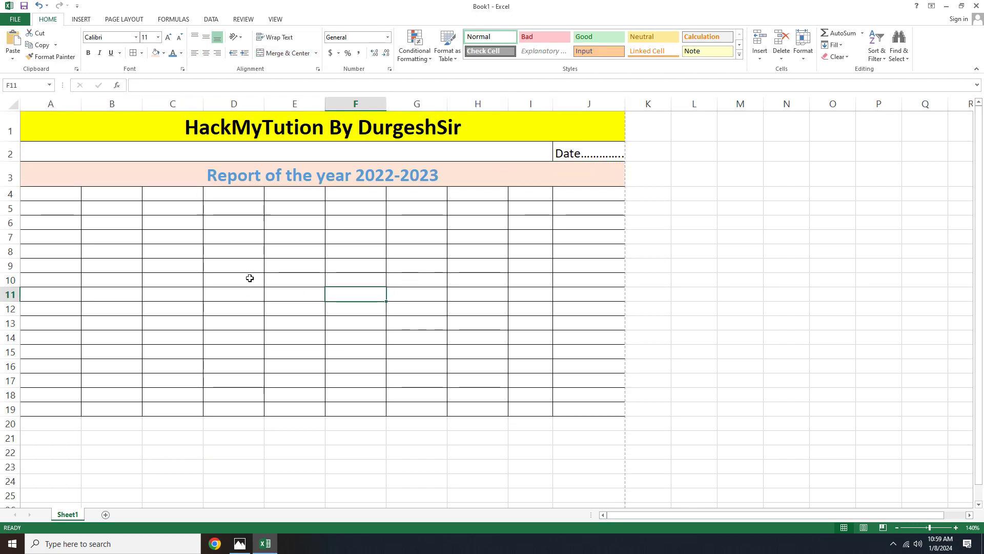
key("alt+Tab")
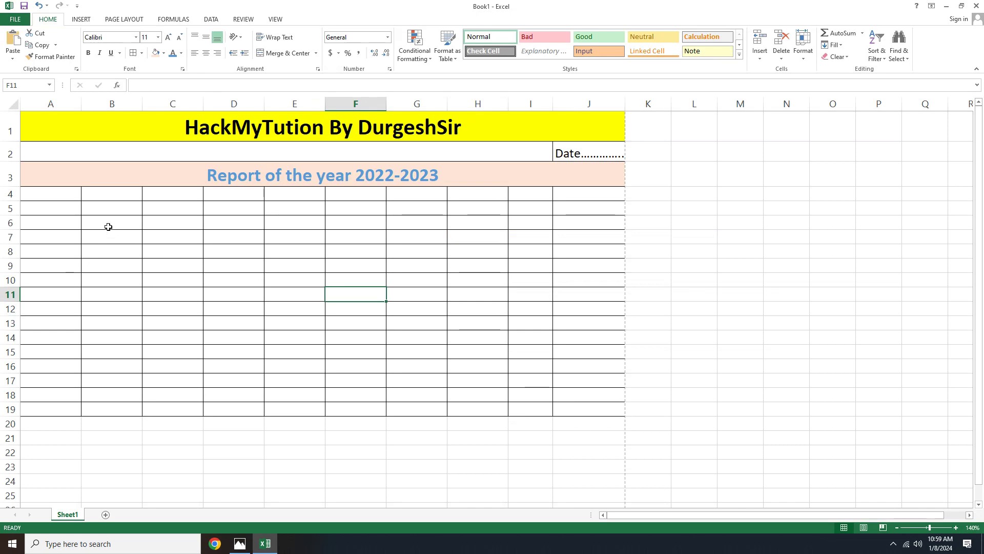
Enter the column numbers 1 to 10 across A4:J4, correcting the duplicated 6 to 7.
left_click(100, 215)
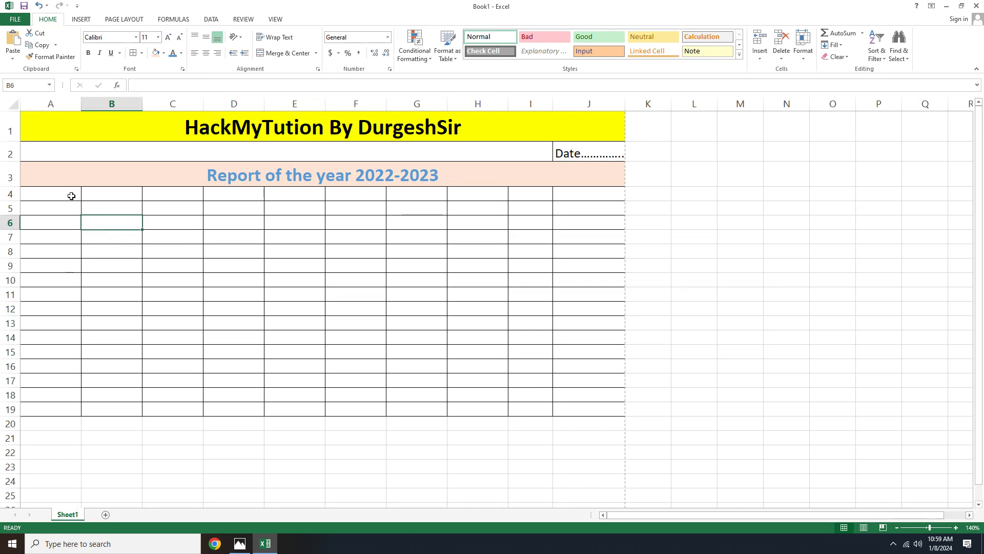
left_click(69, 194)
key("alt+Tab")
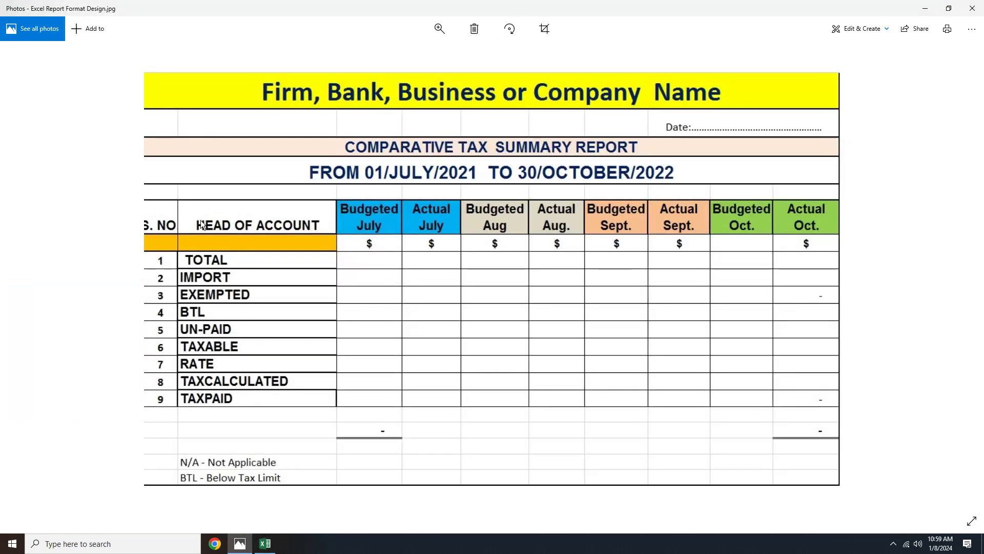
key("alt+Tab")
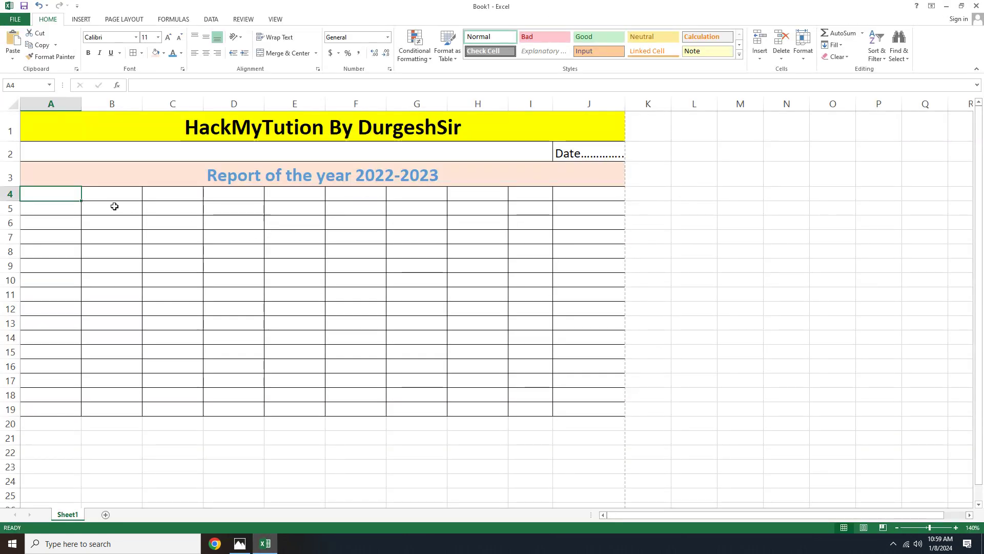
key("alt+Tab")
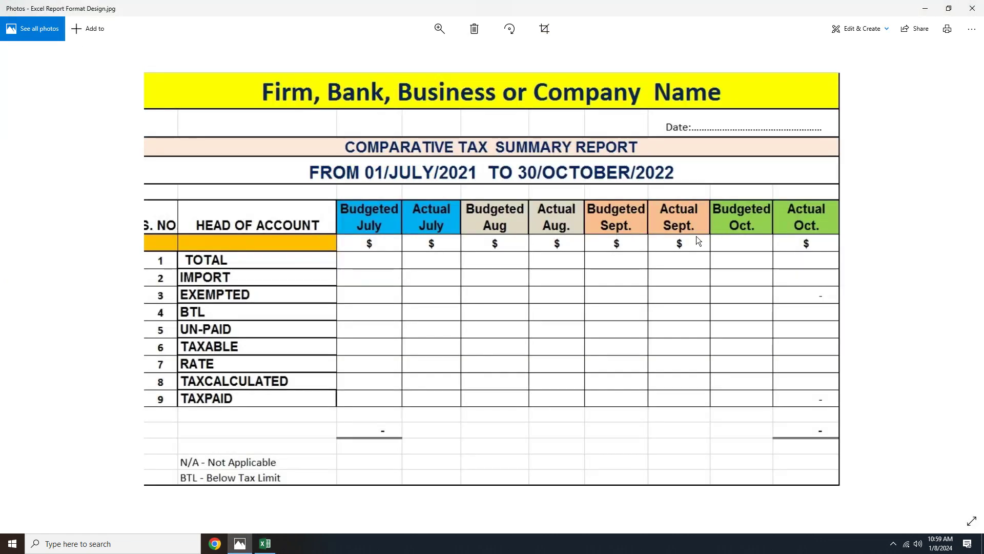
key("alt+Tab")
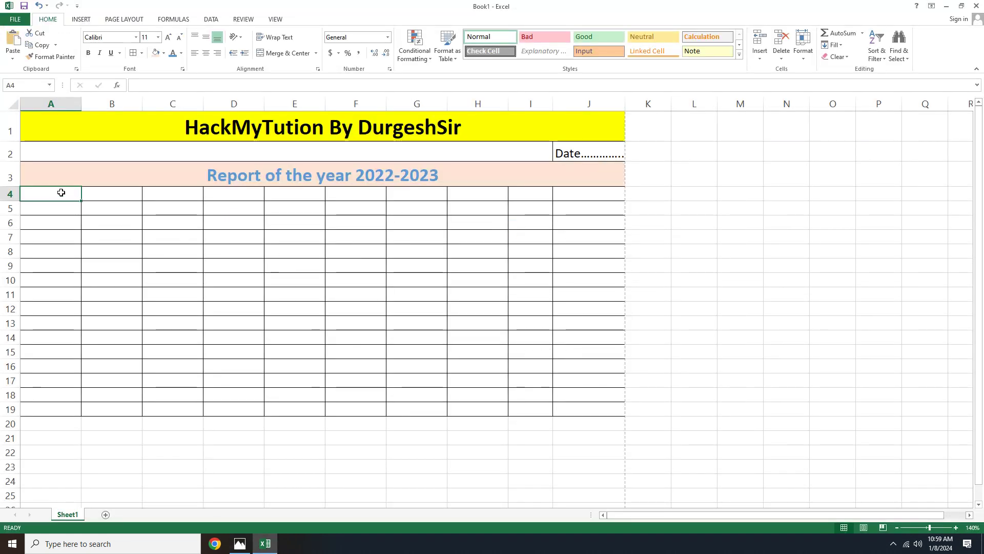
type("1\t2\t3\t4\t")
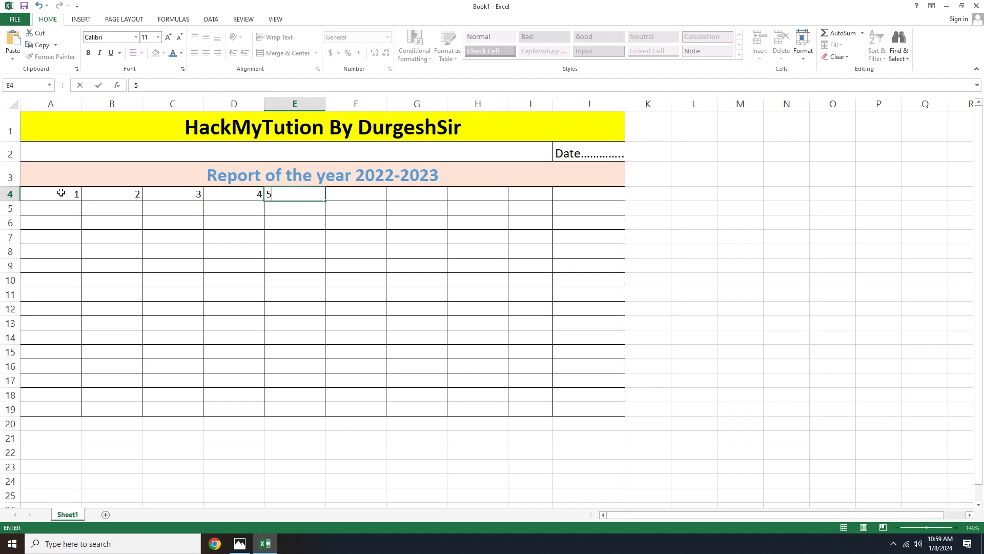
type("5\t6\t6")
key("Tab")
type("7")
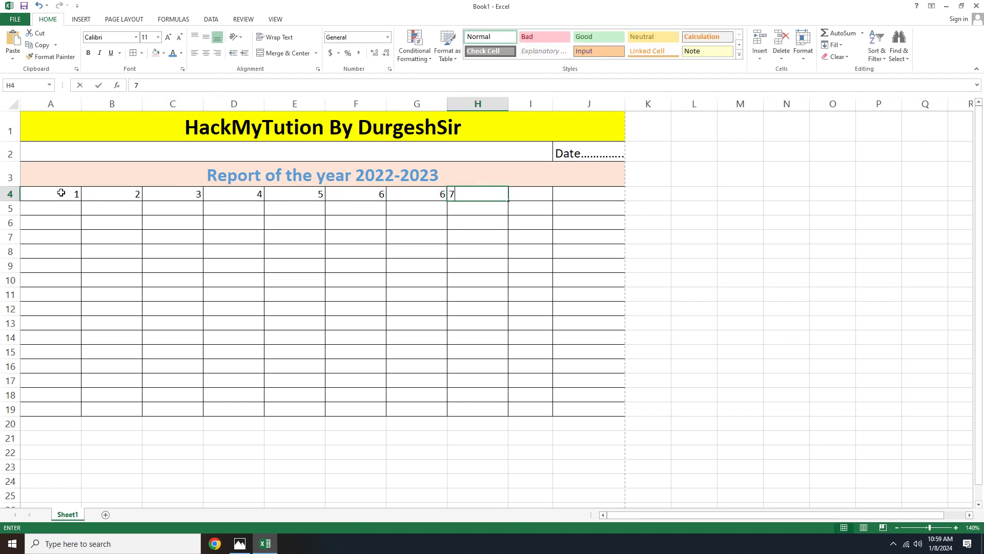
key("Left")
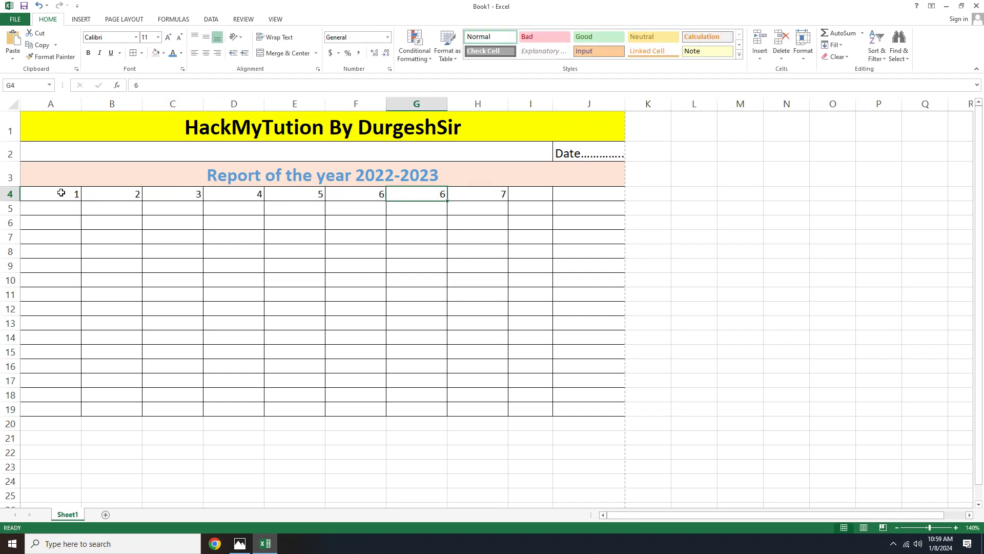
type("7")
key("Tab")
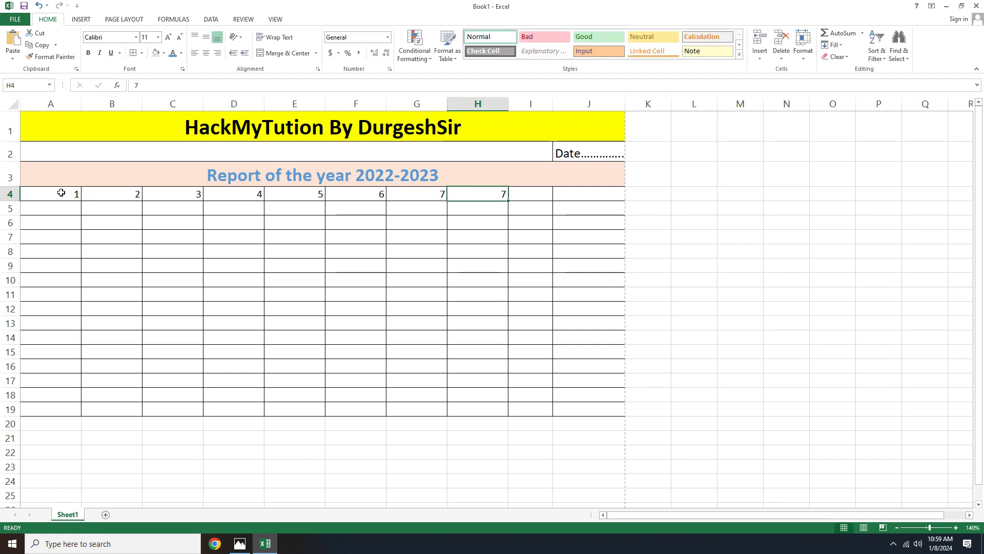
type("8")
key("Tab")
type("9")
key("Tab")
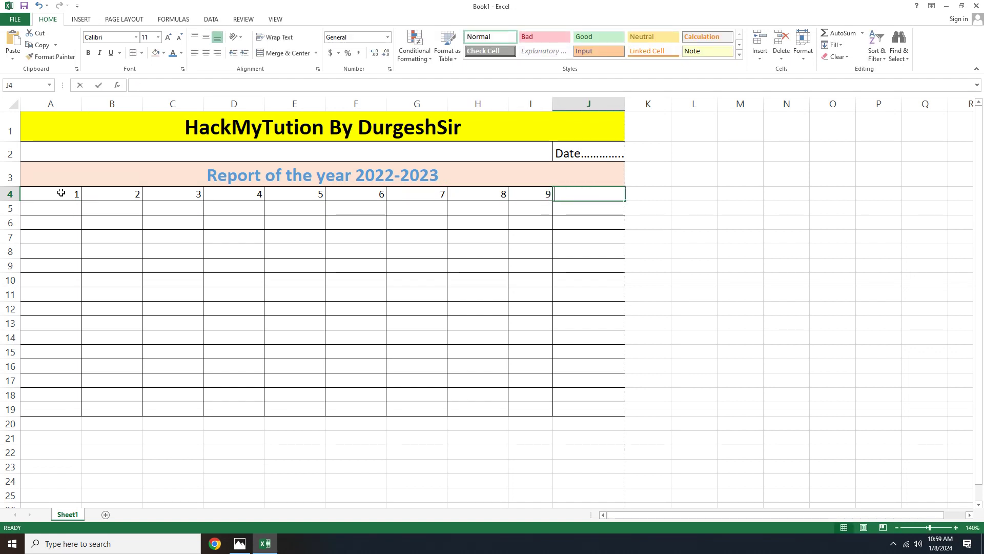
type("10")
key("Return")
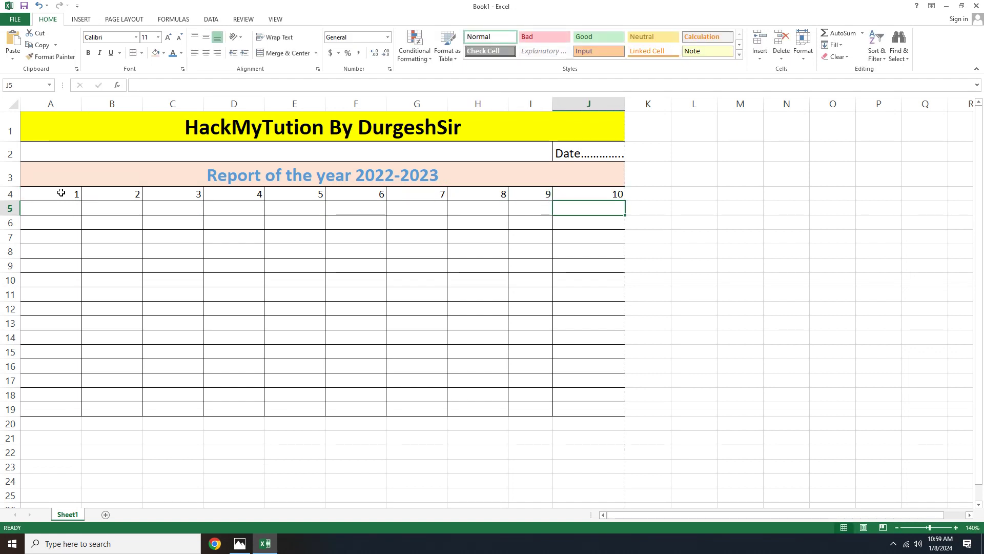
Make the row 4 numbers centred and bold.
left_click(9, 193)
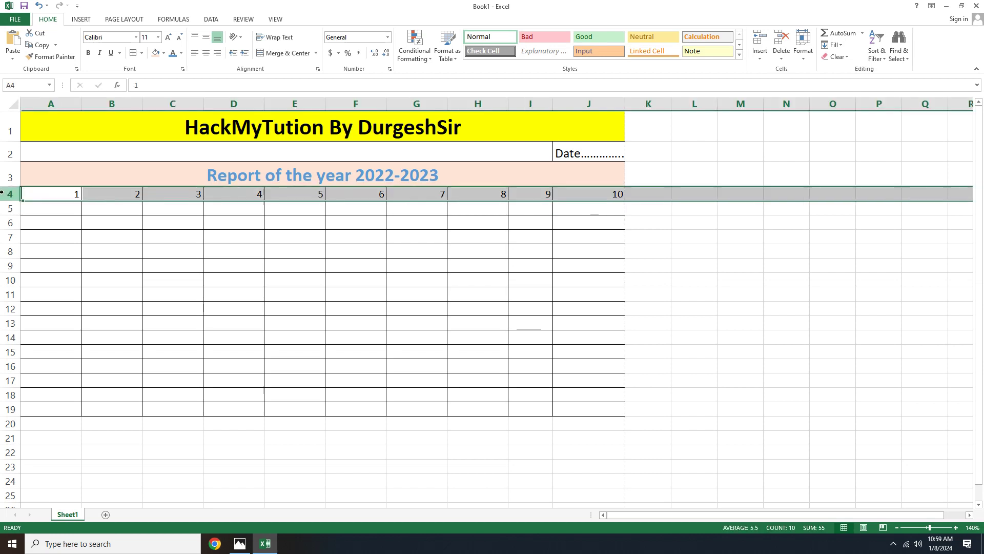
left_click(206, 53)
left_click(88, 52)
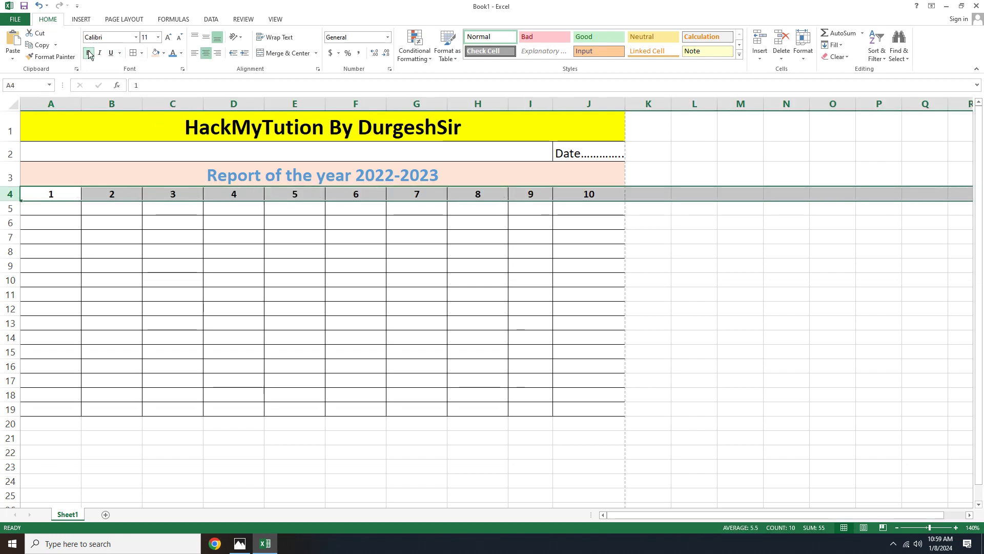
left_click(487, 267)
left_click(53, 209)
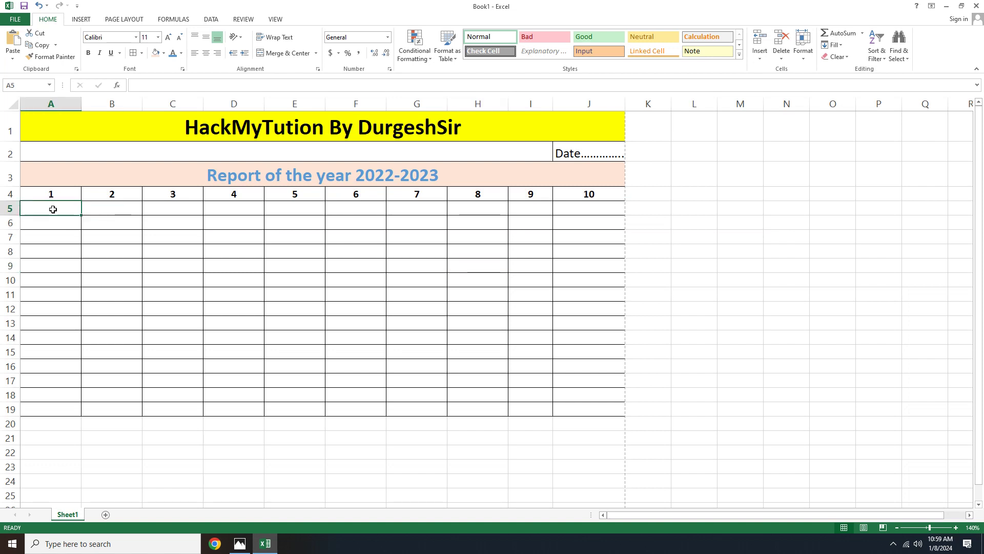
Type the headings Sno, Name, Age, Adhar, Pan, Basic, TA, TD, HRA and Gross across A5:J5.
type("Sno")
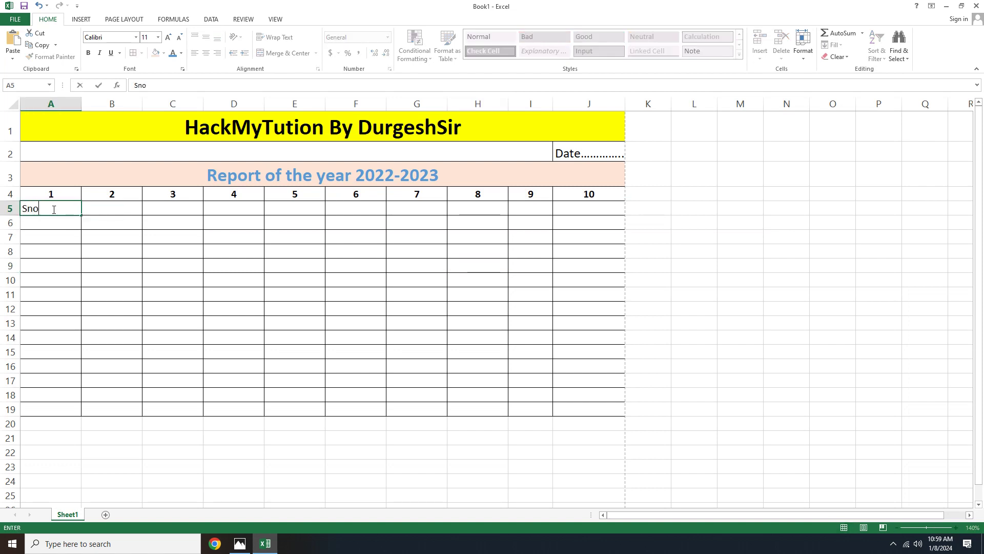
key("Tab")
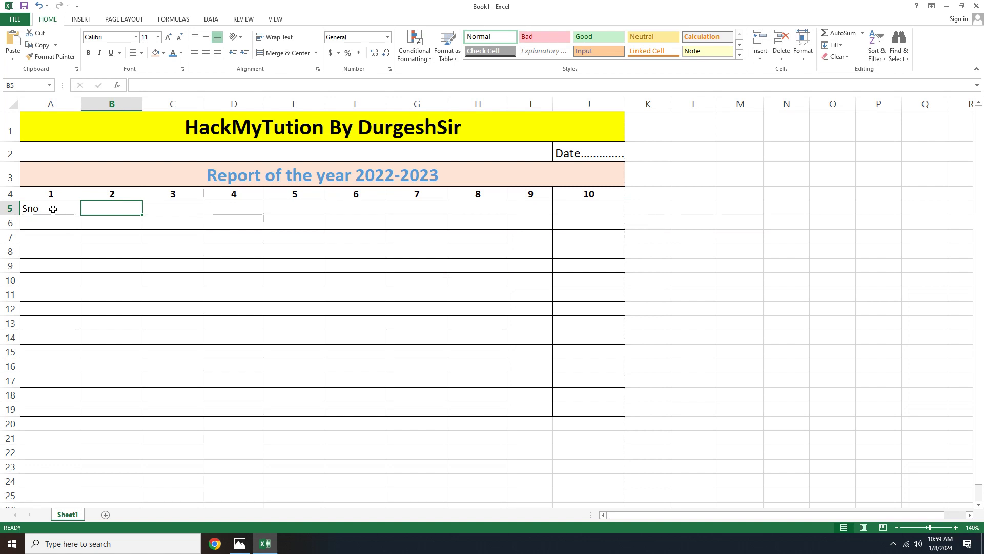
type("Name")
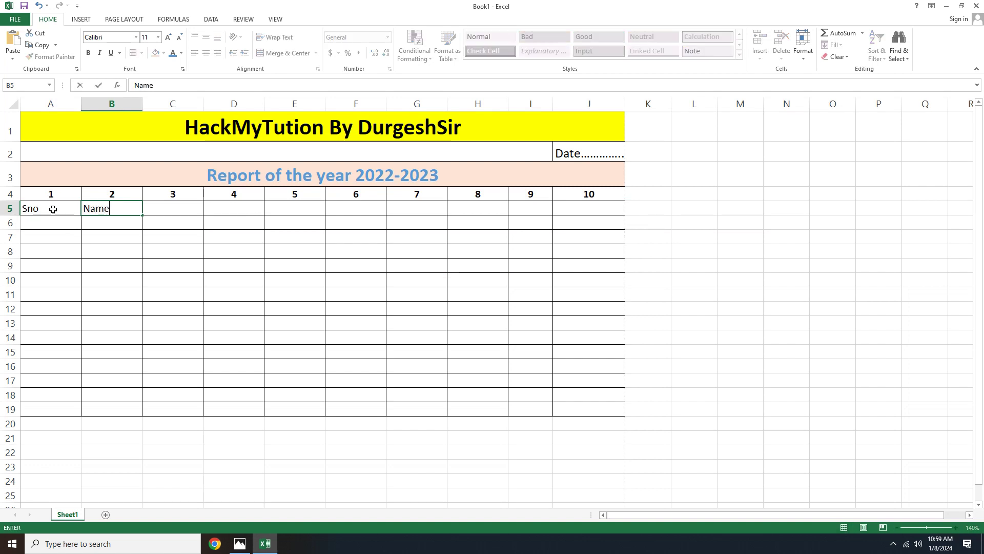
key("Tab")
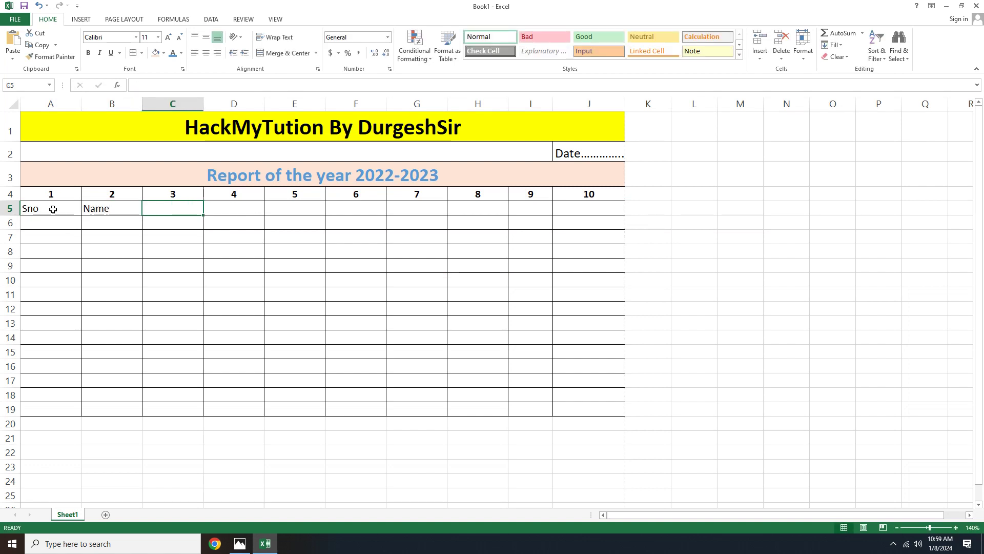
type("Age")
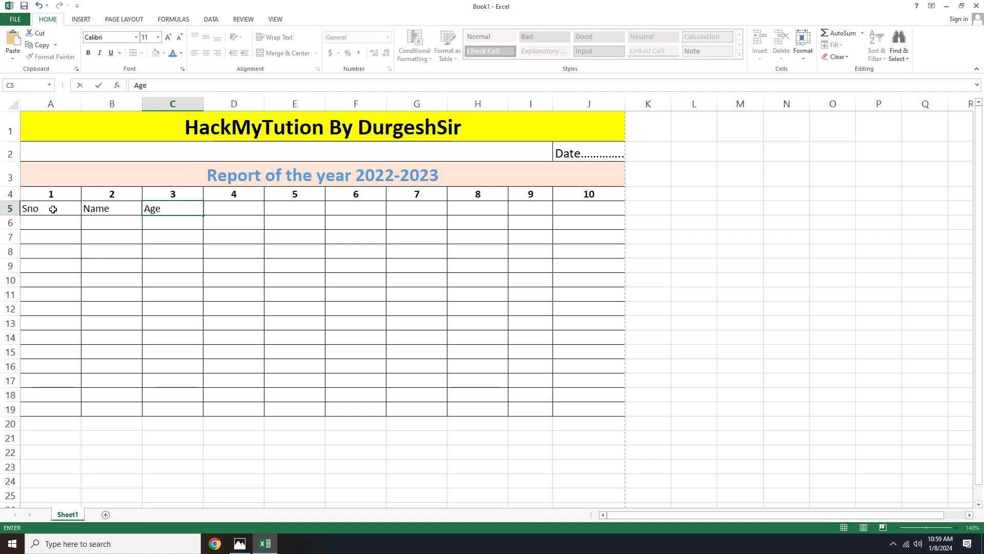
key("Tab")
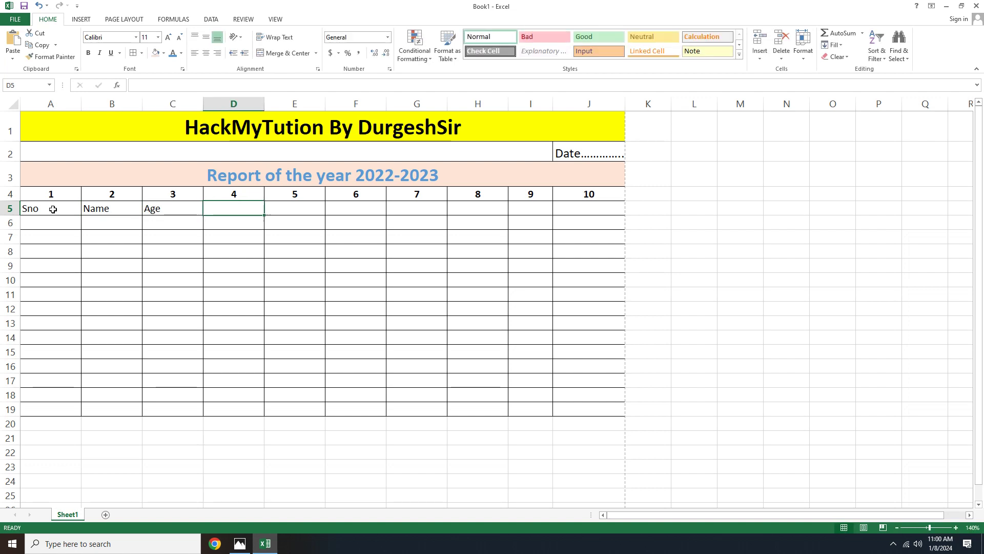
type("Adhar")
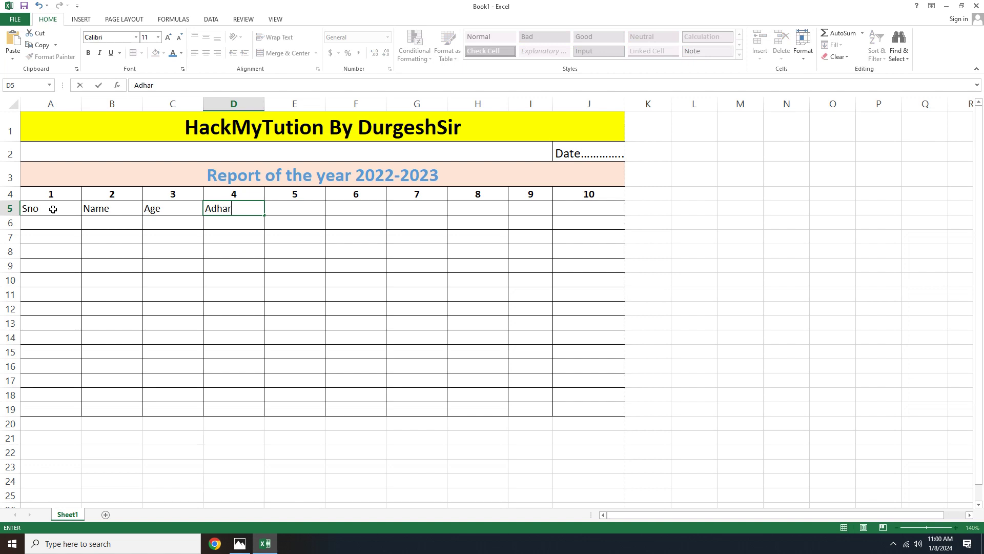
key("Tab")
type("Pan")
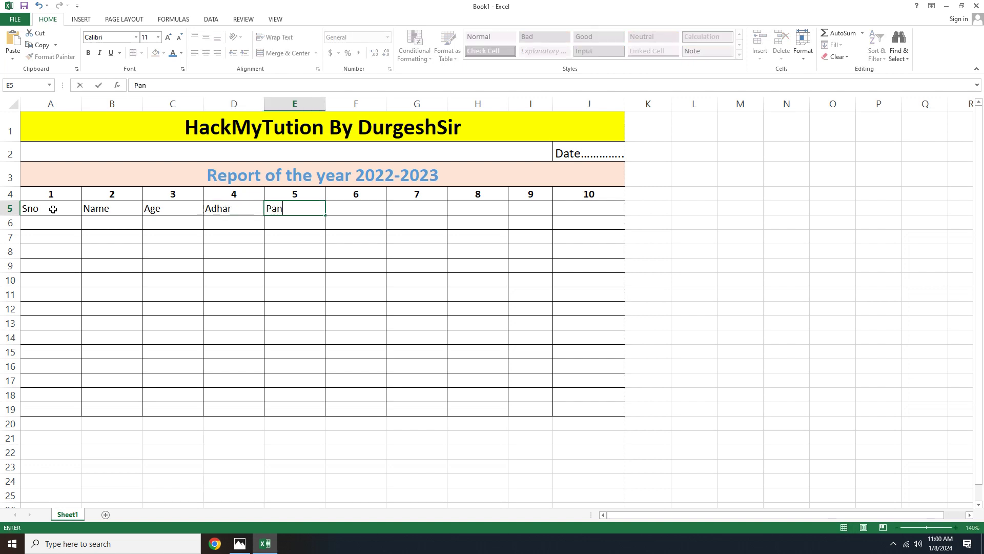
key("Tab")
type("B")
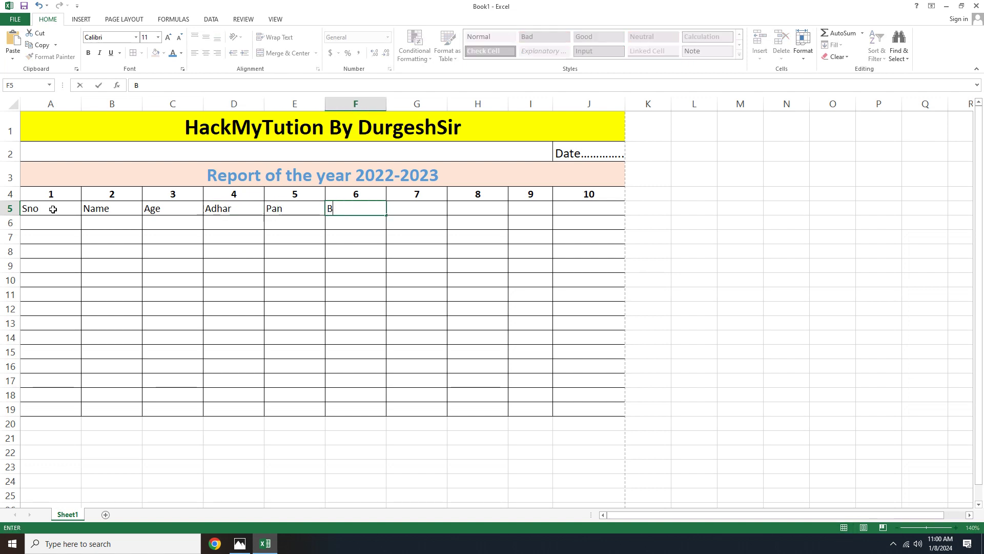
type("asic")
key("Tab")
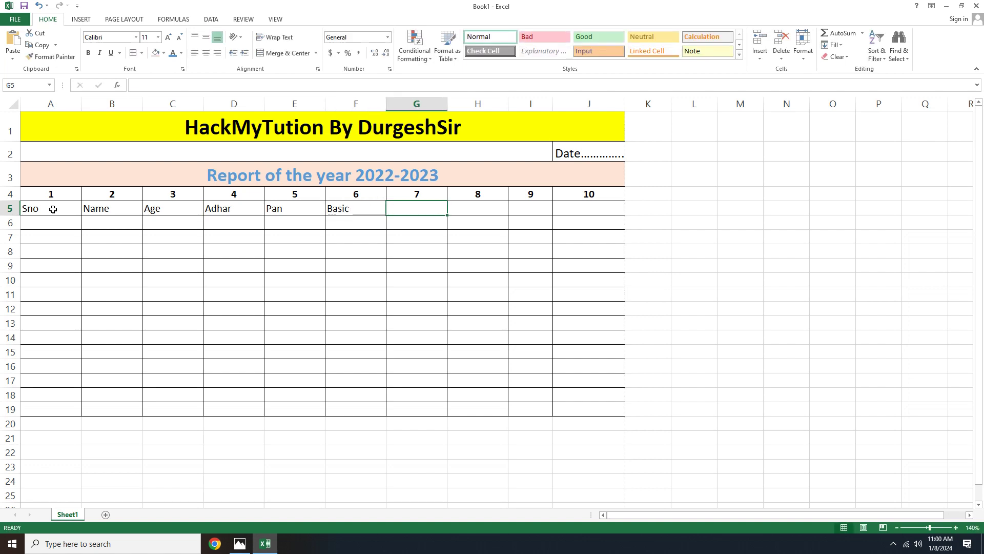
type("TA")
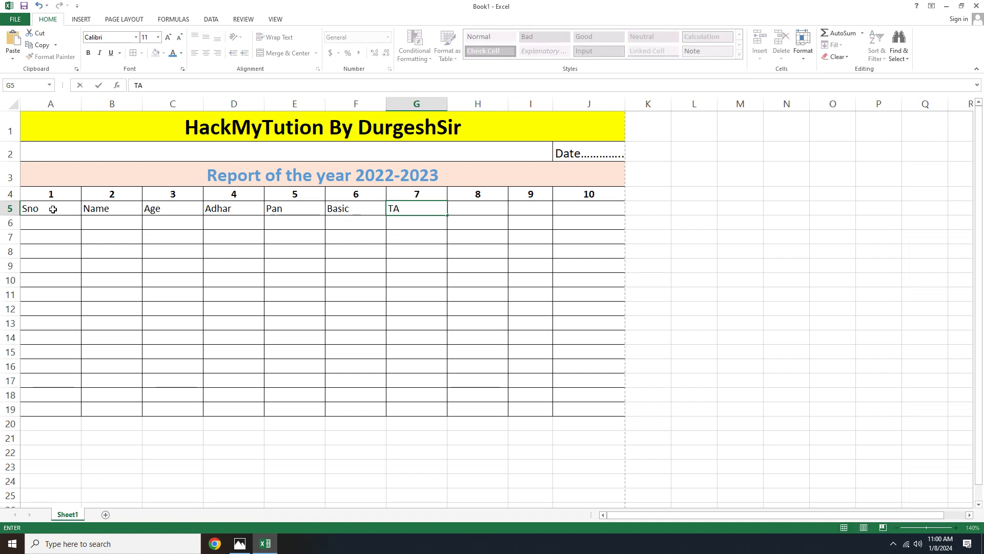
key("Tab")
type("T")
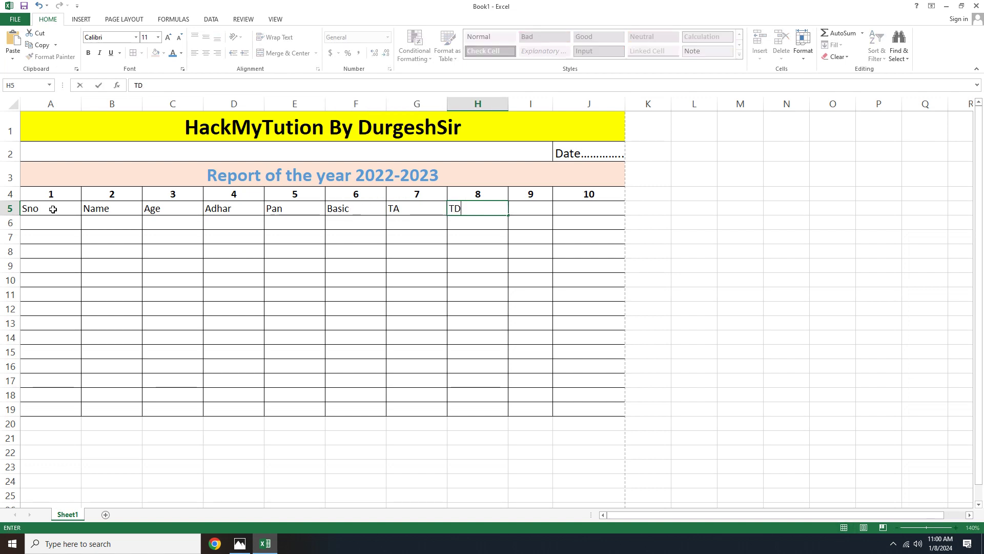
key("Tab")
type("H")
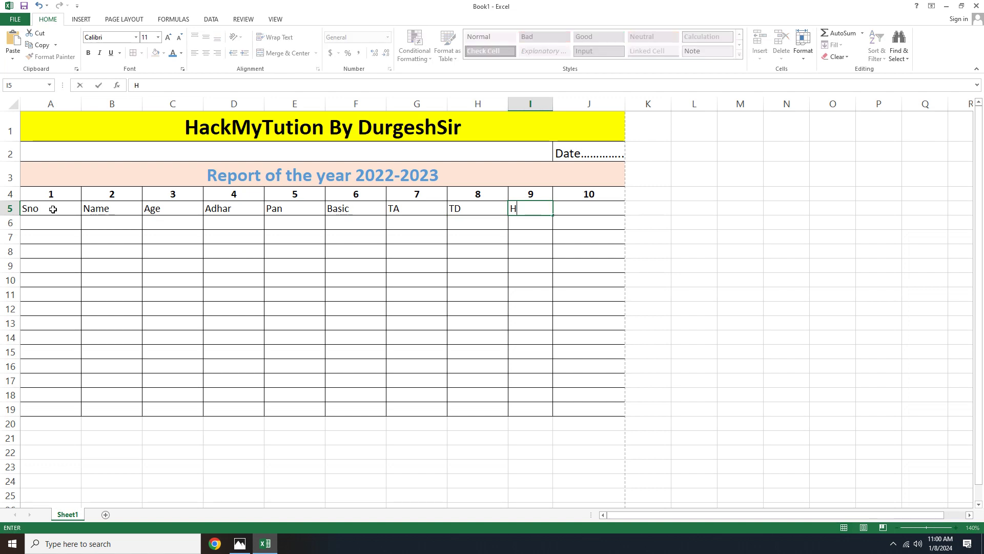
type("RA")
key("Tab")
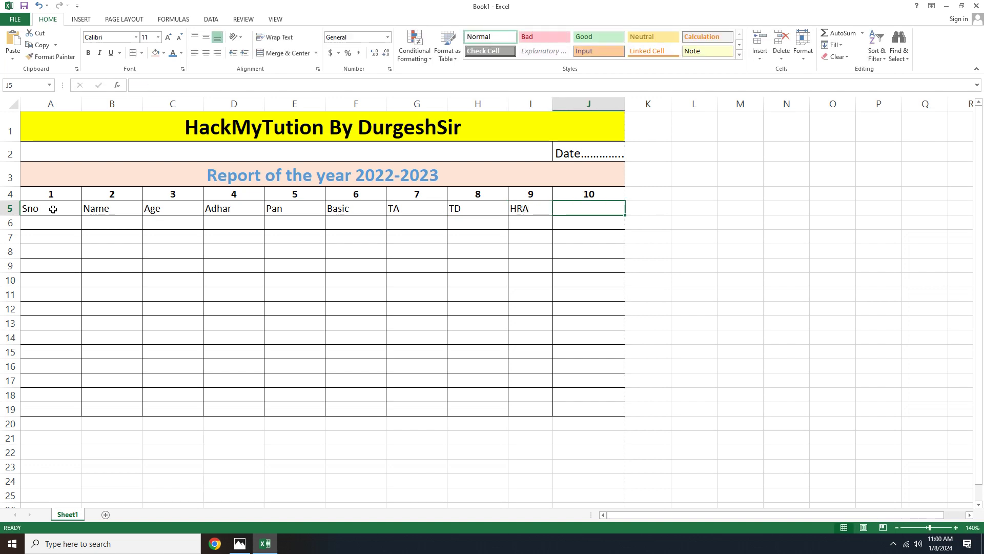
type("Gross")
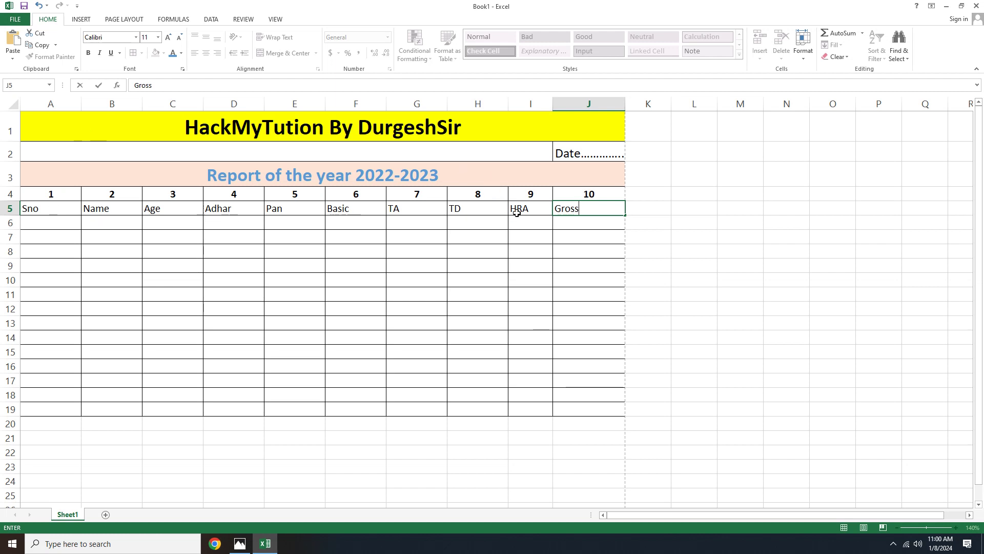
Correct the H5 heading from TD to DA.
left_click(480, 210)
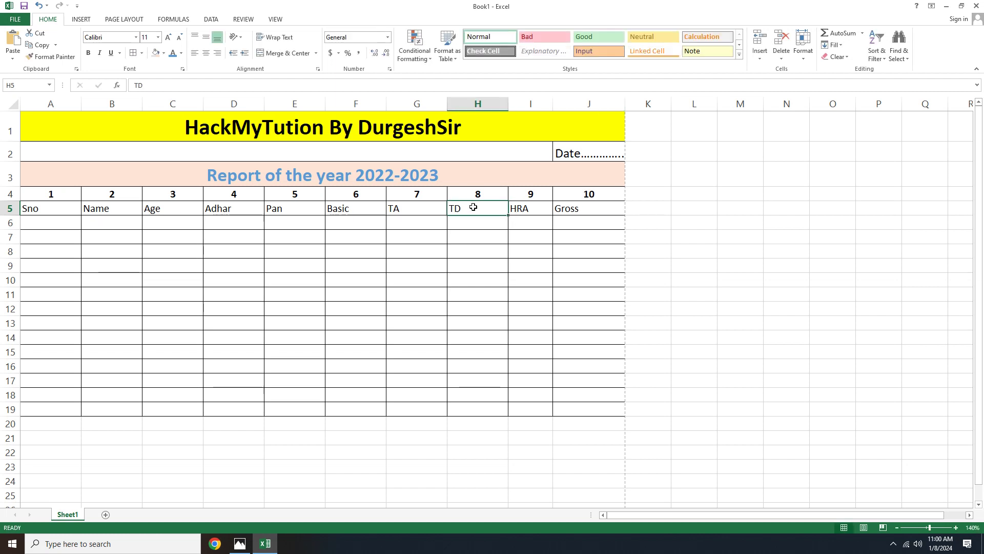
double_click(475, 207)
key("BackSpace")
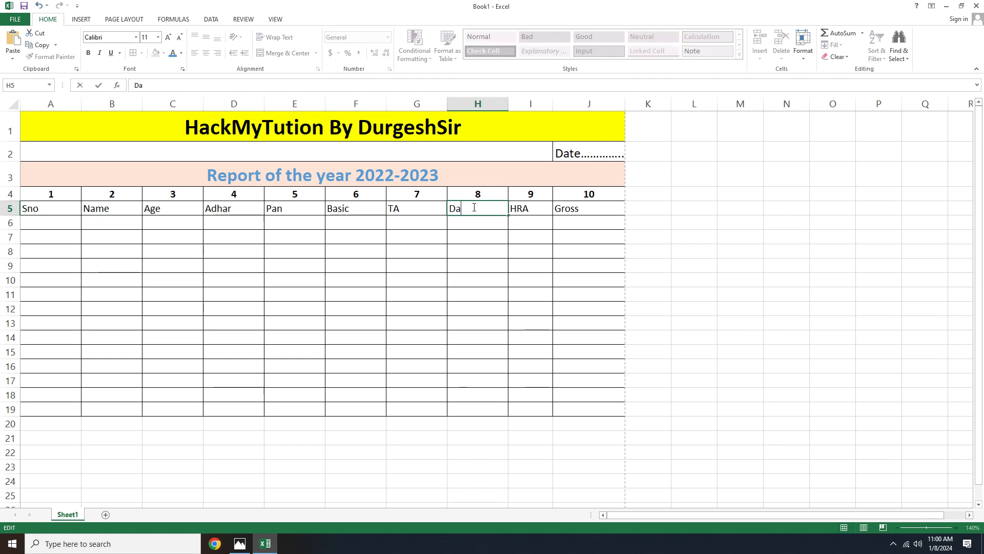
type("A")
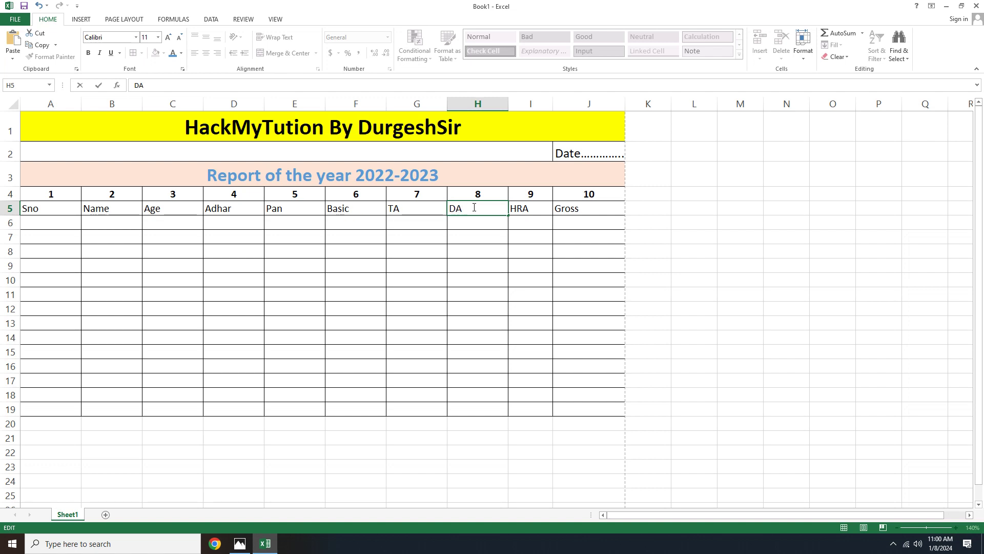
left_click(528, 323)
Enlarge the row 5 headings to size 14, centre them, and colour A5:J5 dark blue.
left_click(7, 208)
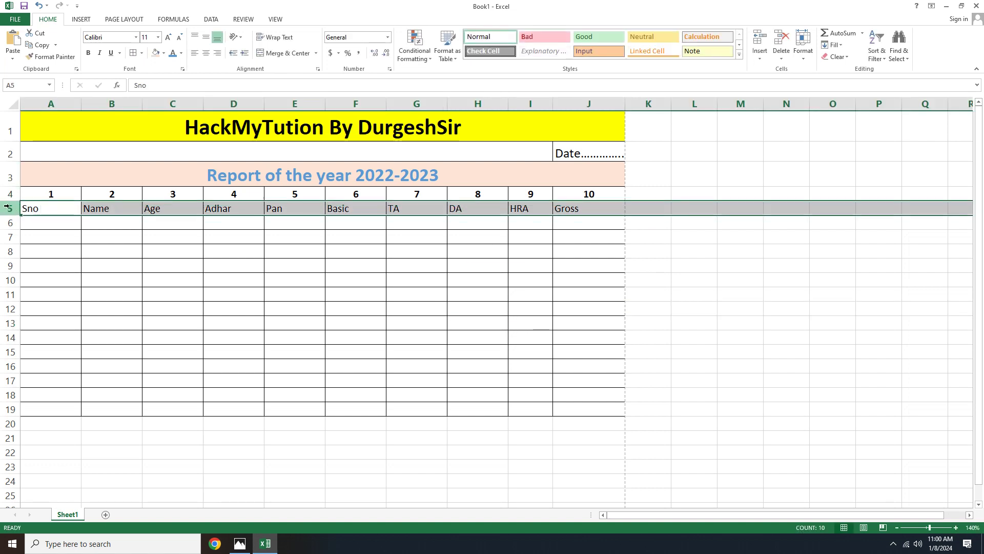
left_click(168, 37)
left_click(168, 38)
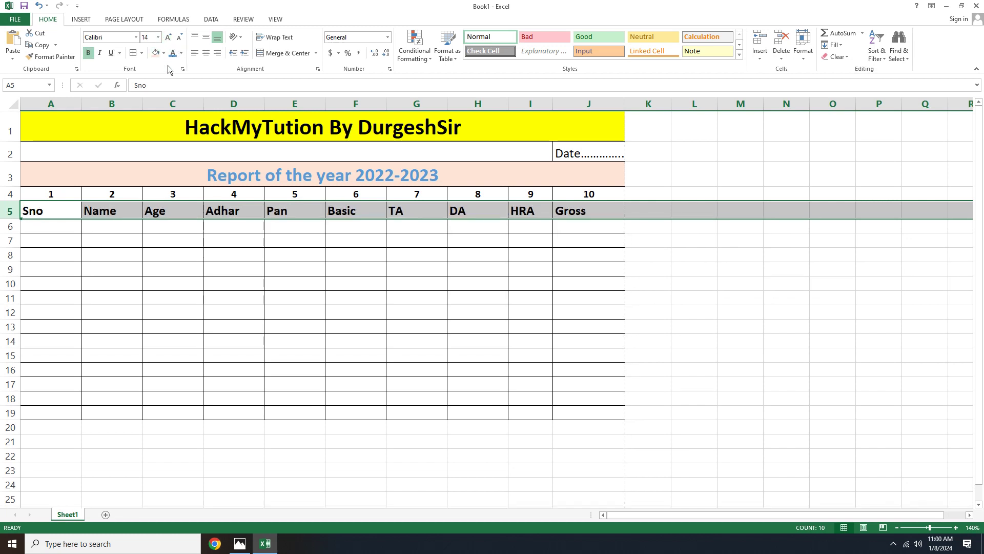
left_click(206, 53)
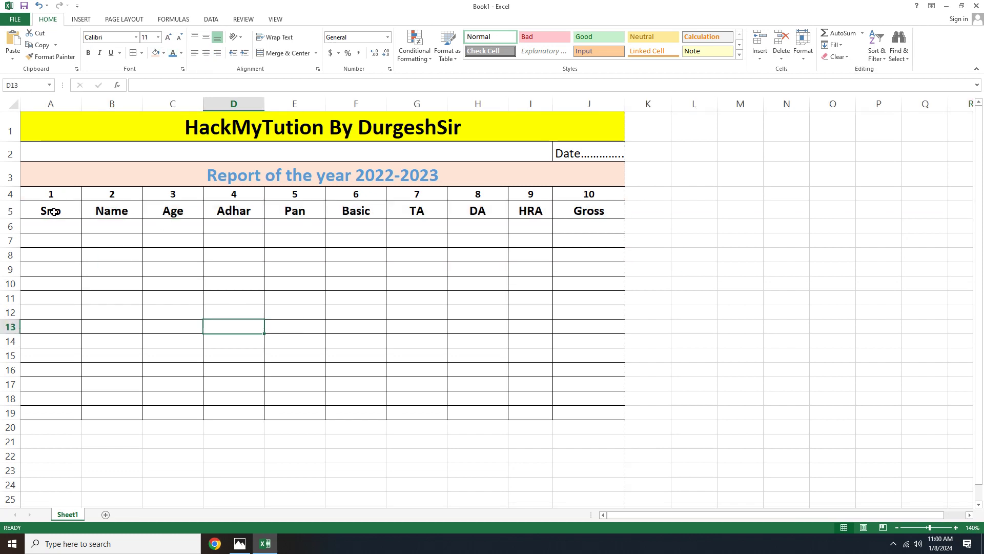
left_click_drag(51, 210, 613, 211)
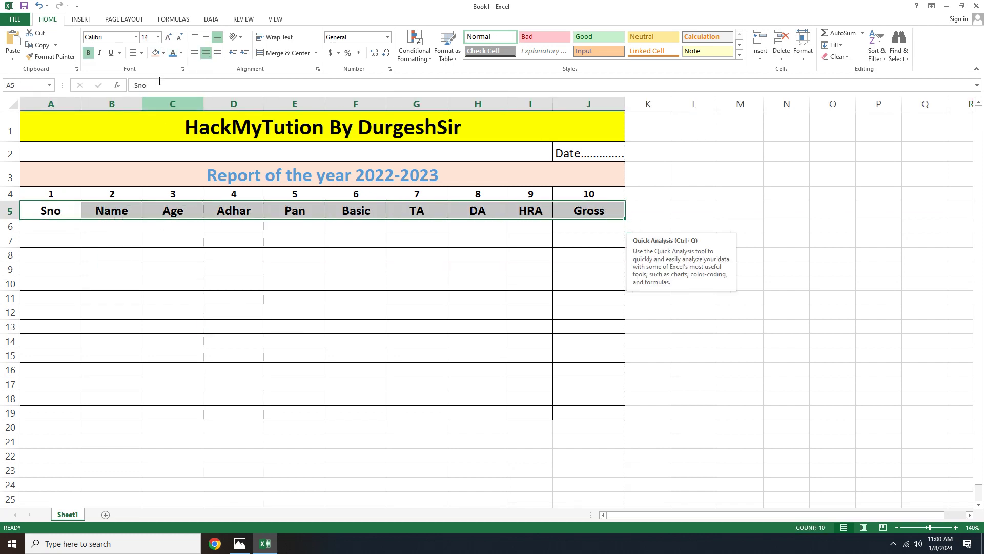
left_click(181, 53)
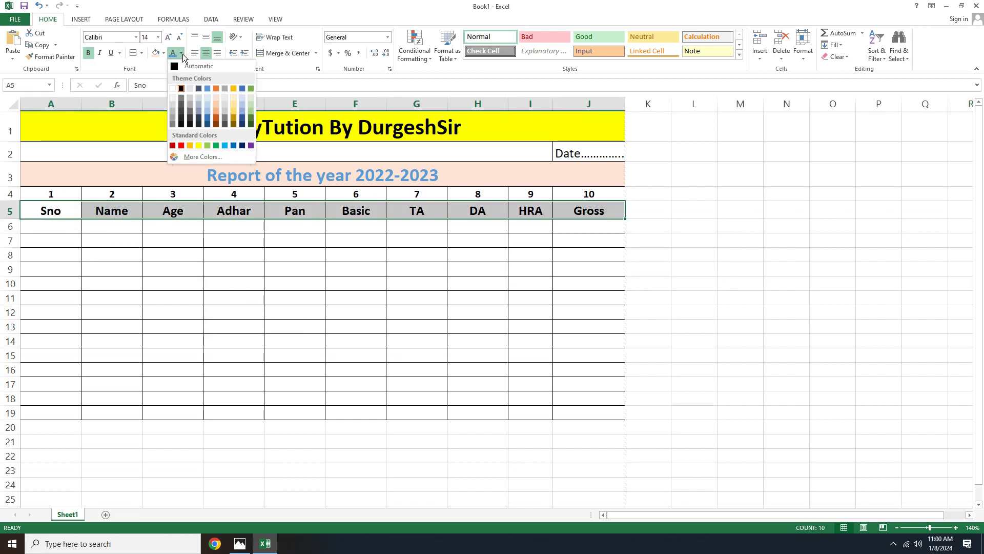
left_click(209, 125)
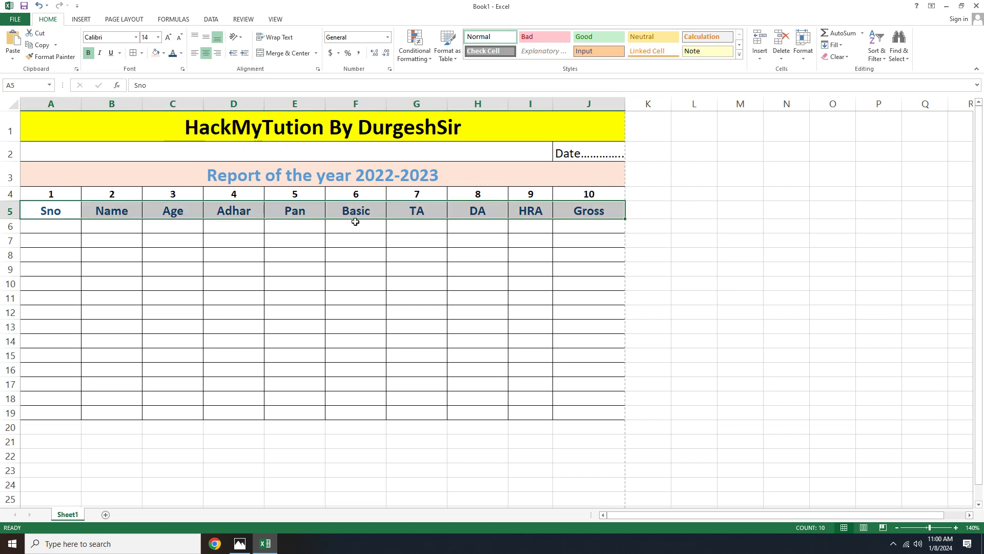
left_click(45, 230)
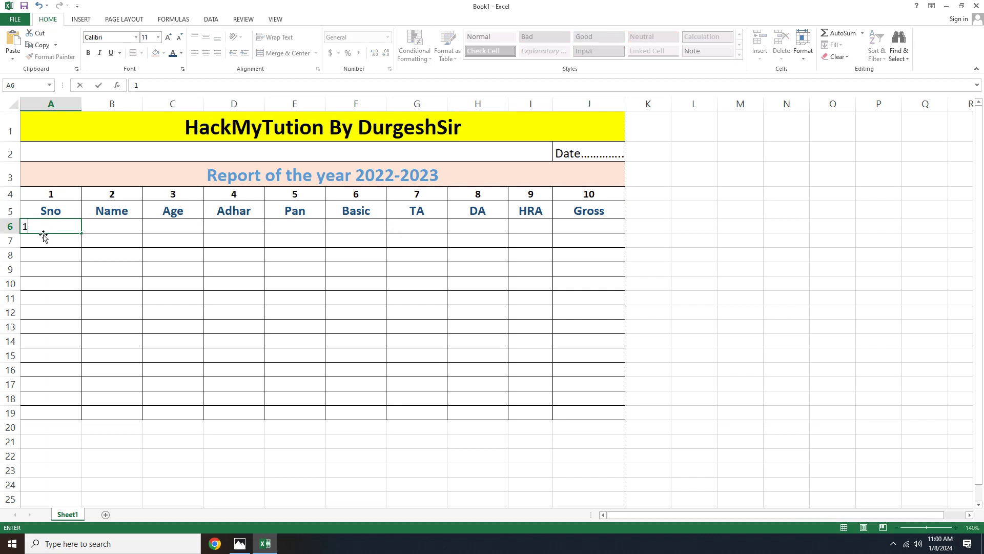
Fill serial numbers 1 to 10 down A6:A15 and centre them.
type("1")
key("Return")
type("2")
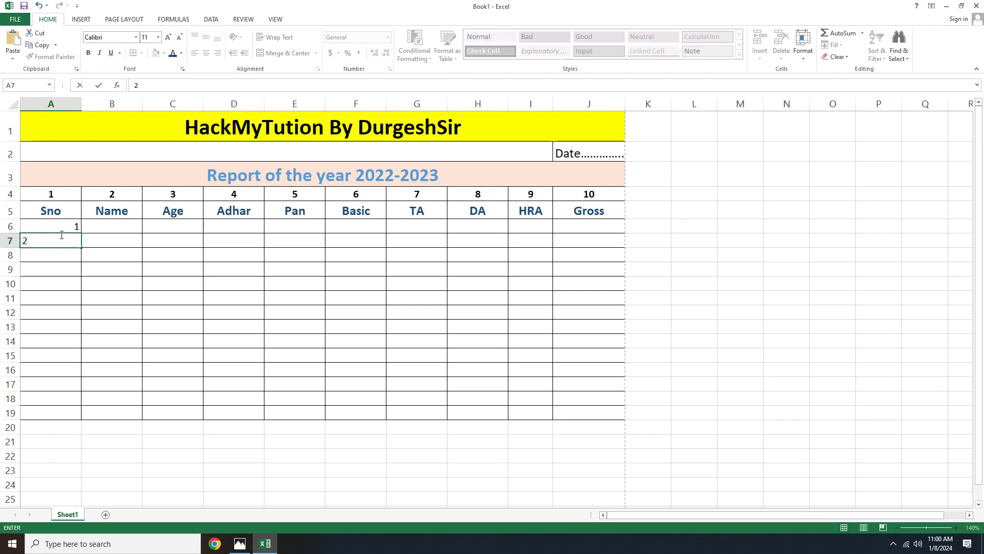
left_click(99, 244)
left_click_drag(75, 226, 77, 241)
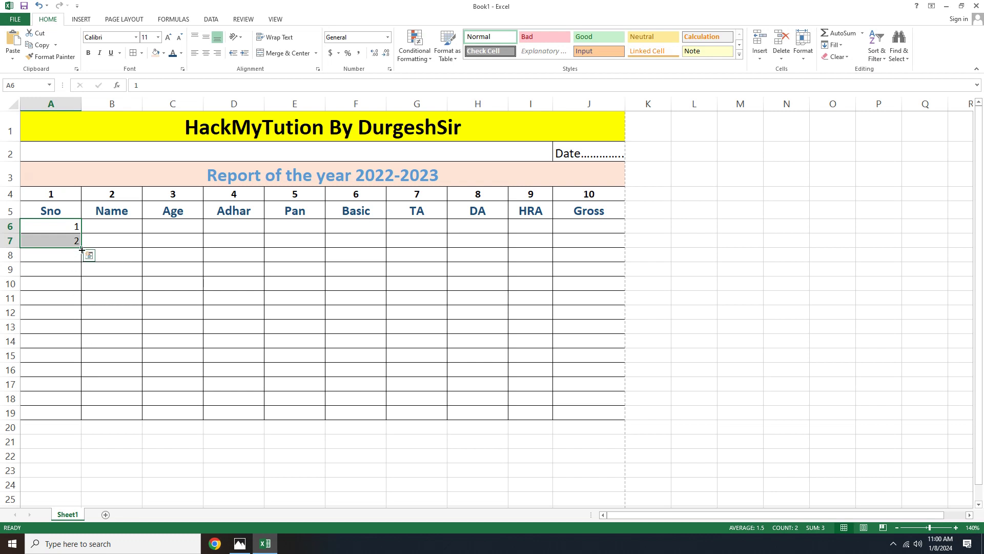
left_click_drag(82, 248, 82, 416)
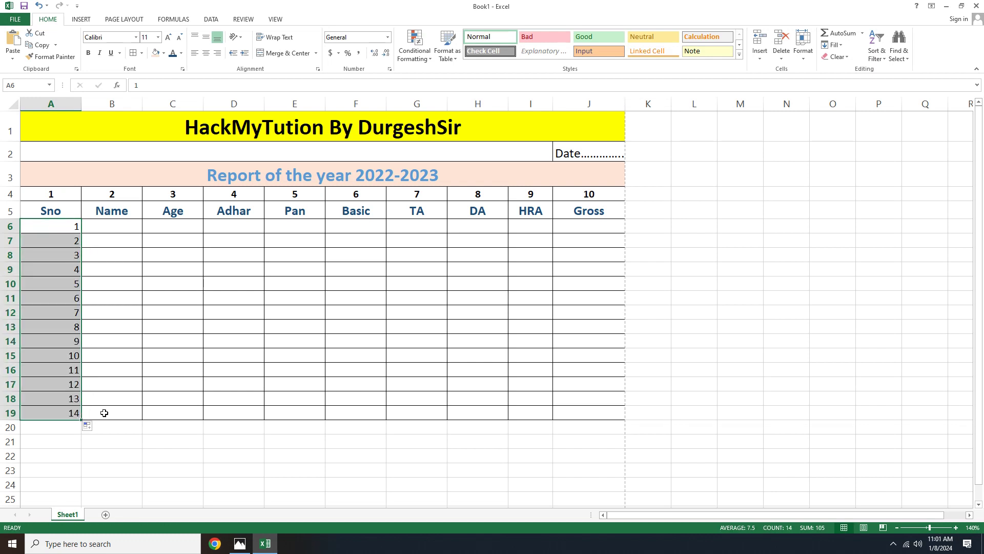
key("ctrl+z")
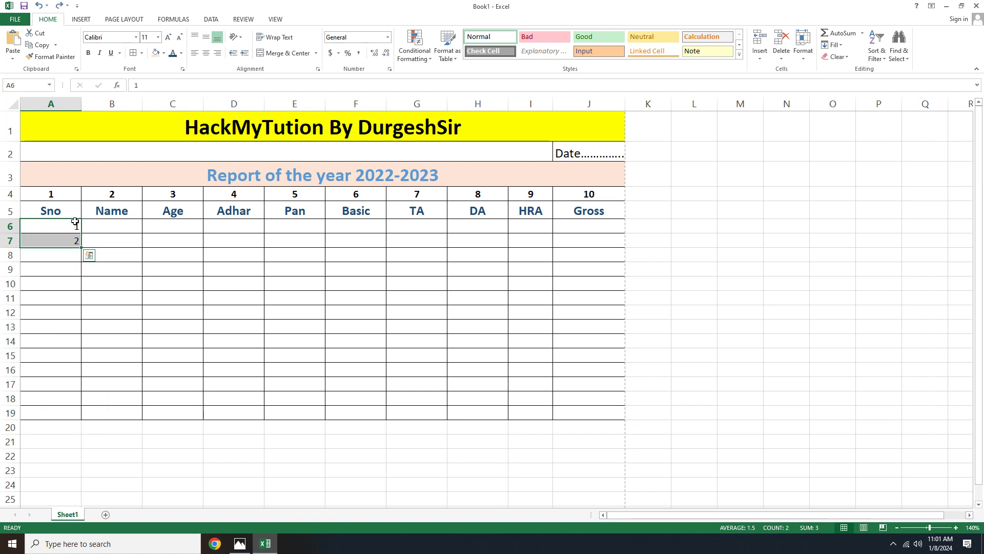
left_click_drag(81, 248, 82, 360)
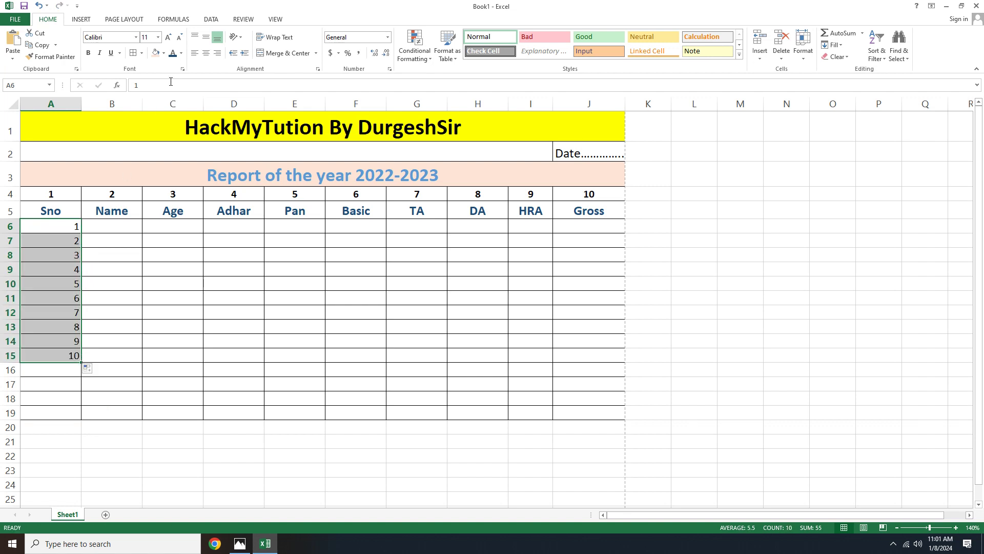
left_click(206, 53)
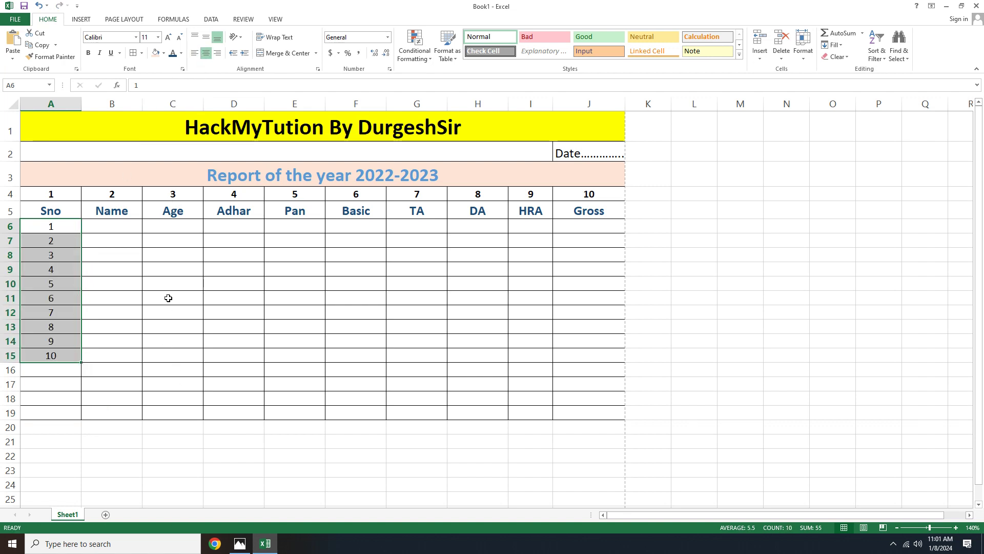
left_click(202, 419)
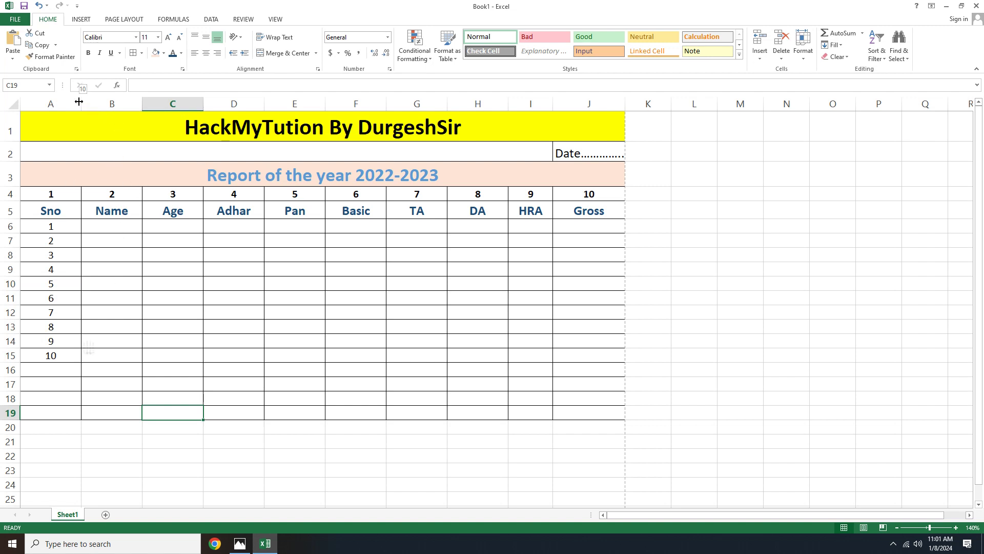
Narrow column A to fit the serial numbers and widen column B for the names.
left_click_drag(79, 102, 47, 103)
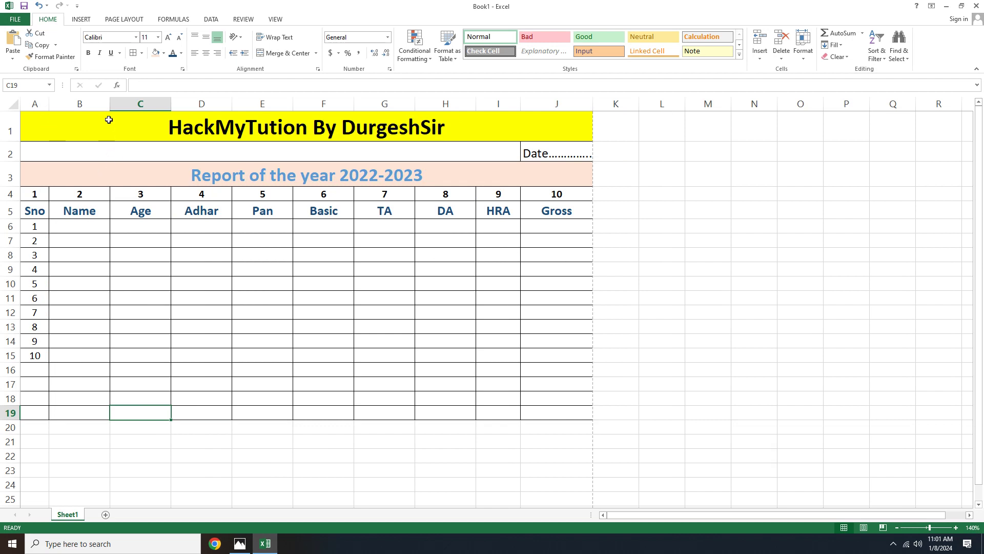
left_click_drag(112, 105, 159, 104)
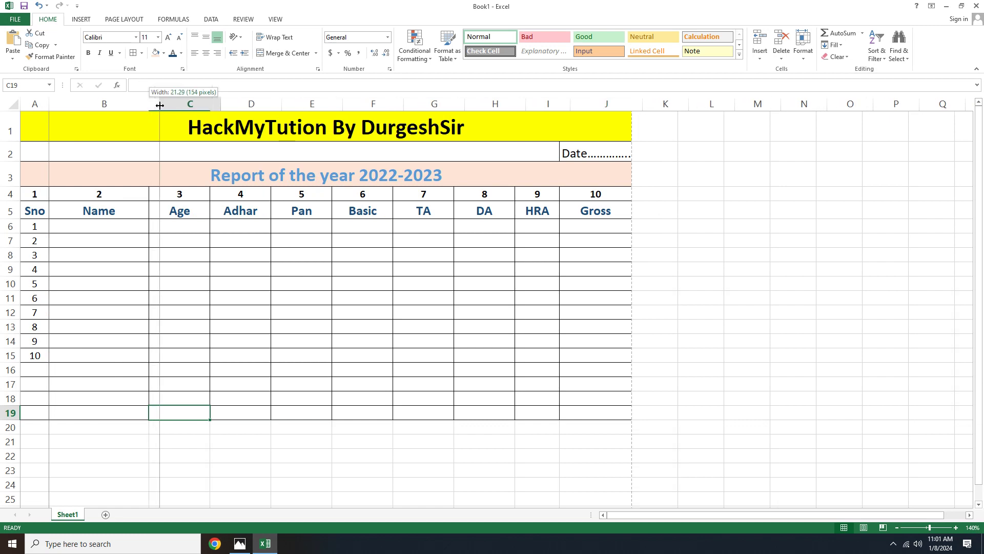
left_click(84, 226)
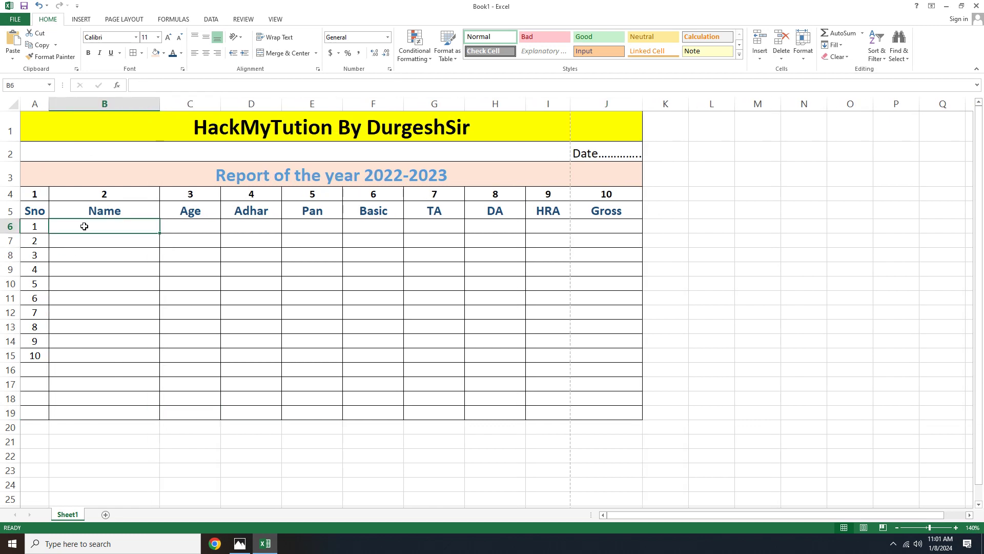
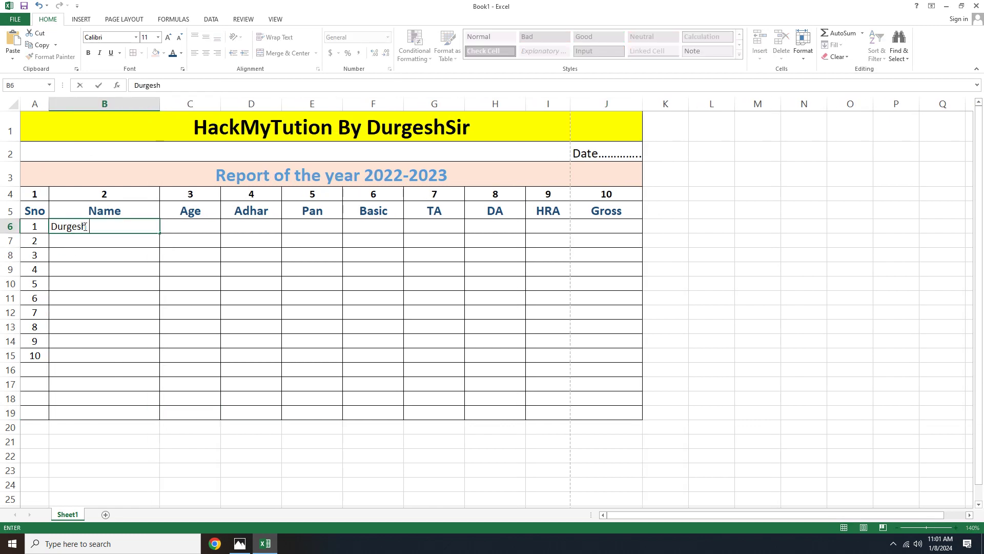
Enter three employees' full names in B6, B7 and B8.
key("Return")
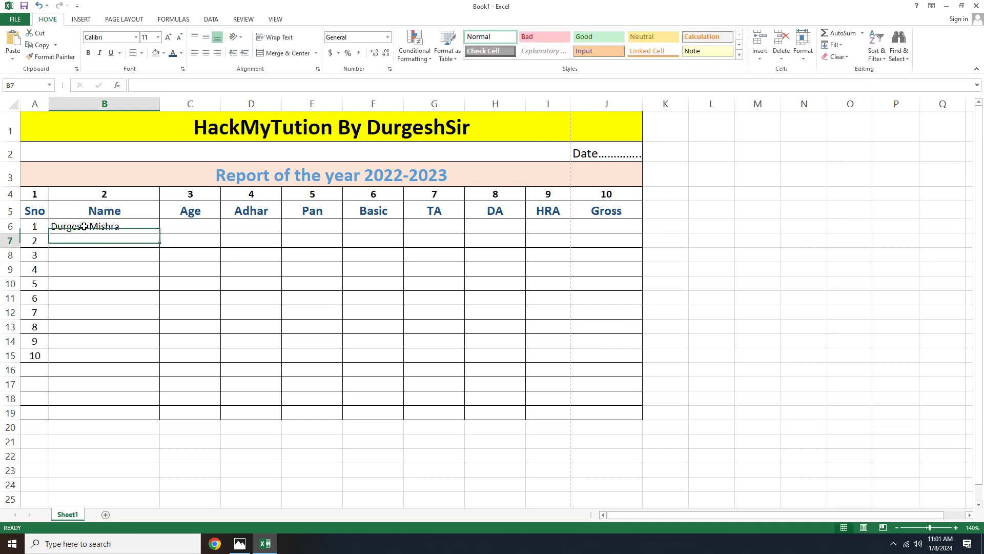
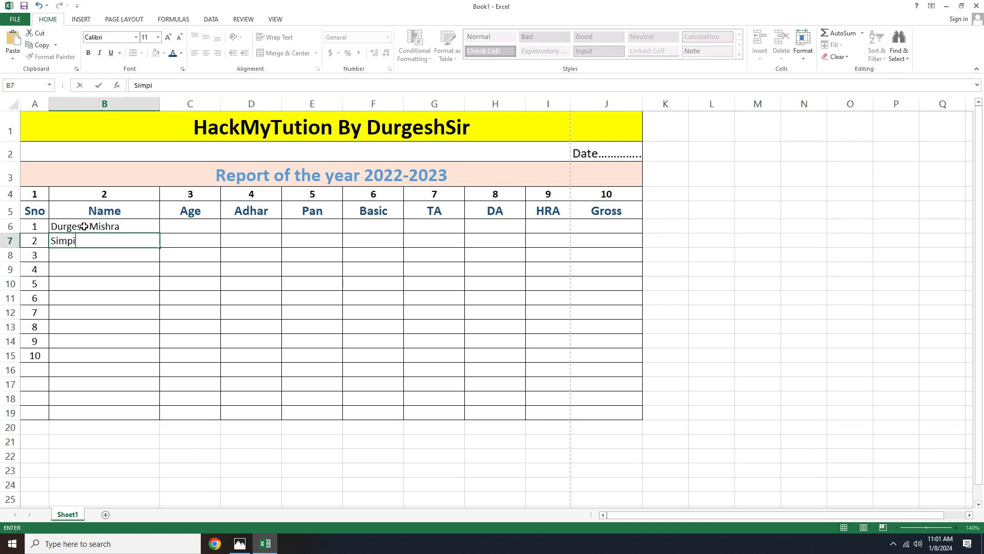
key("Return")
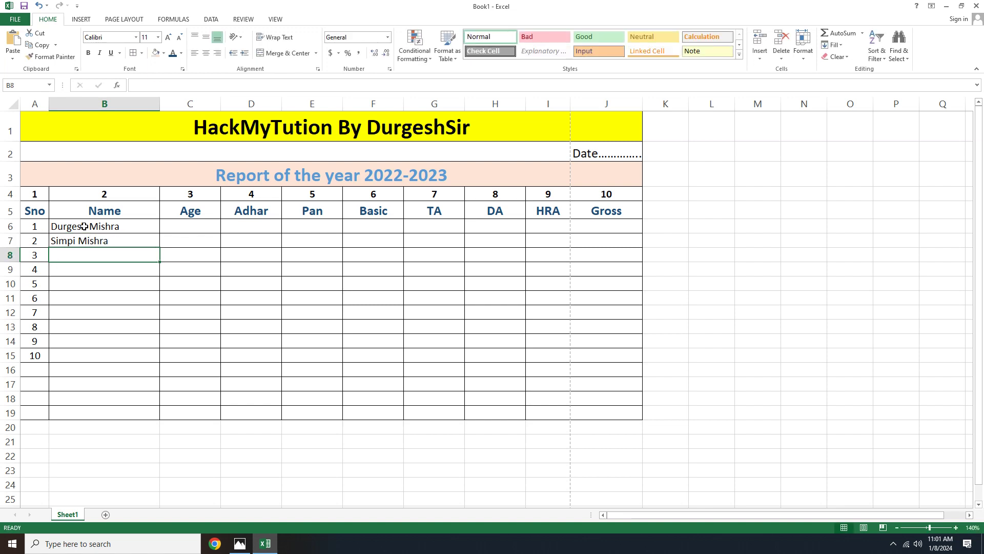
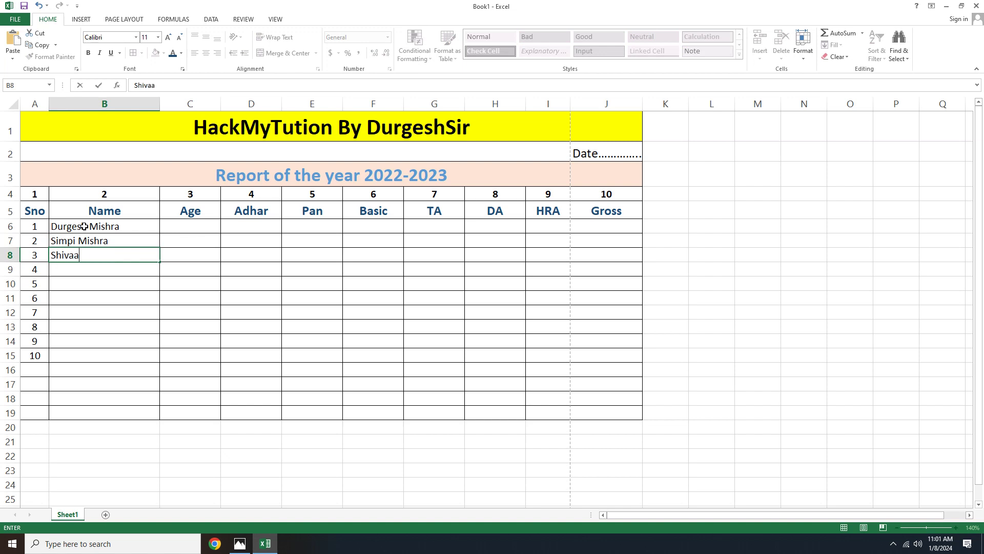
key("Return")
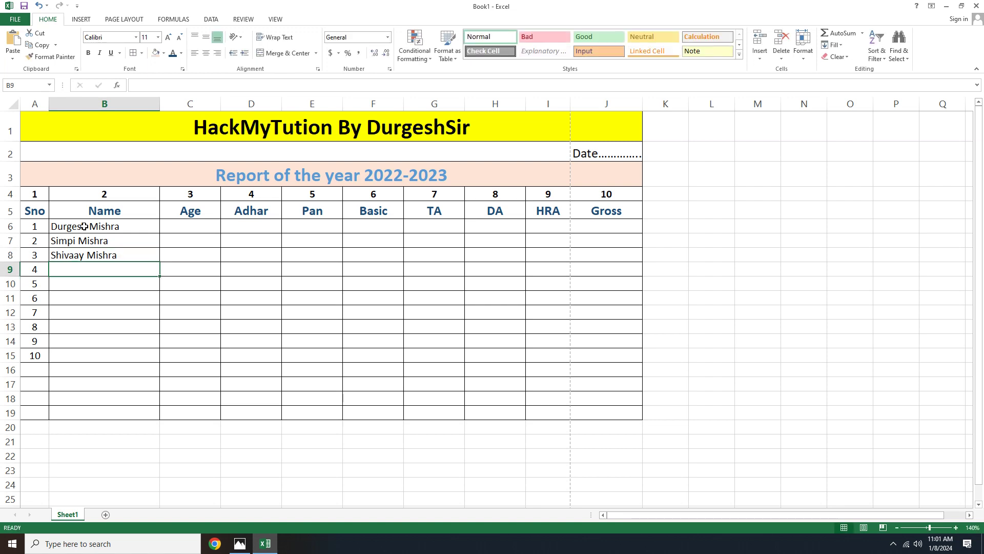
left_click(3, 257)
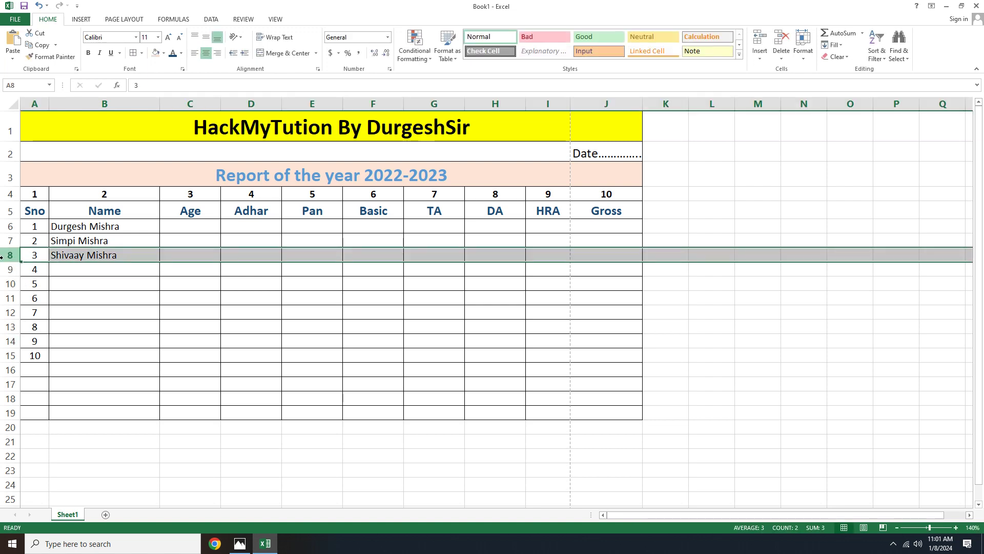
Insert a blank row at row 8 and refill the Sno numbers down the column.
right_click(3, 257)
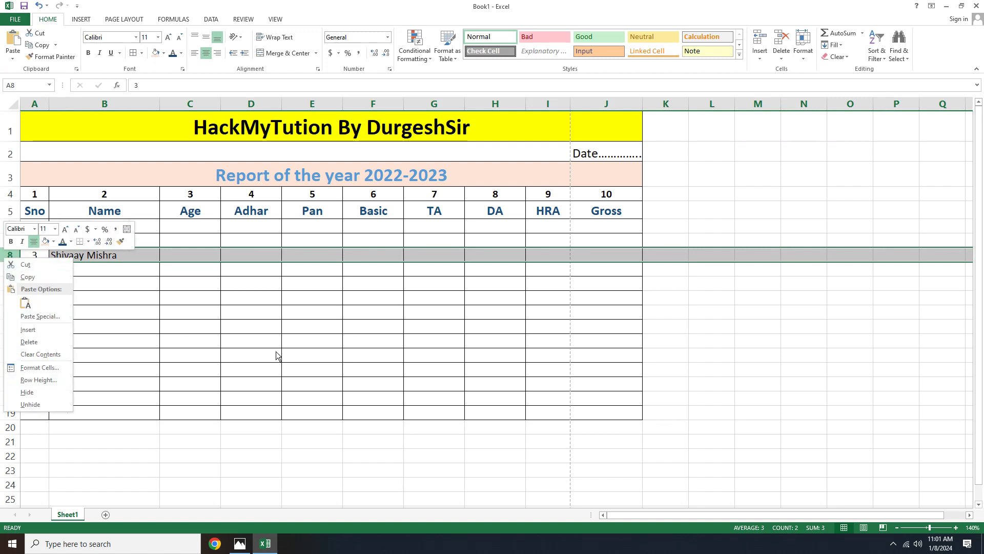
key("Escape")
right_click(8, 255)
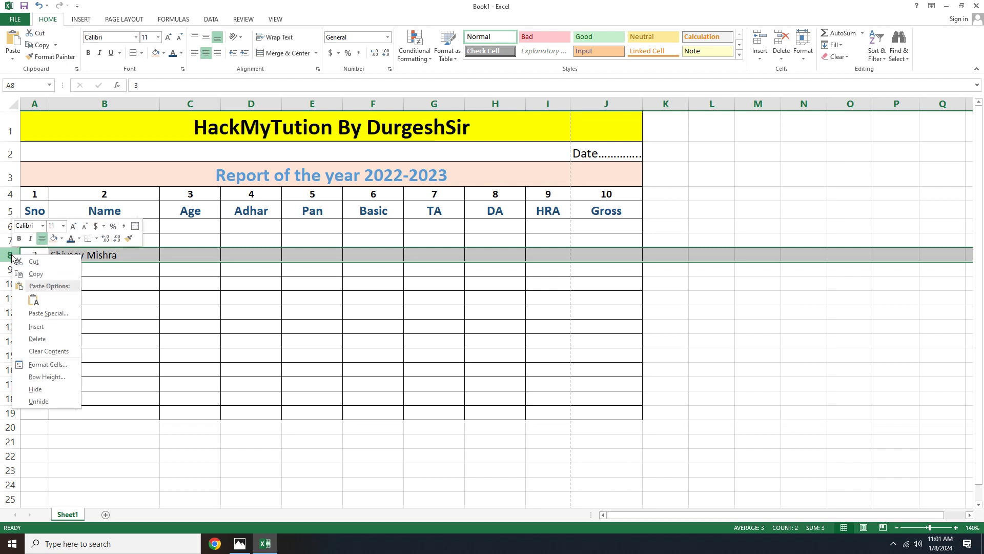
left_click(38, 324)
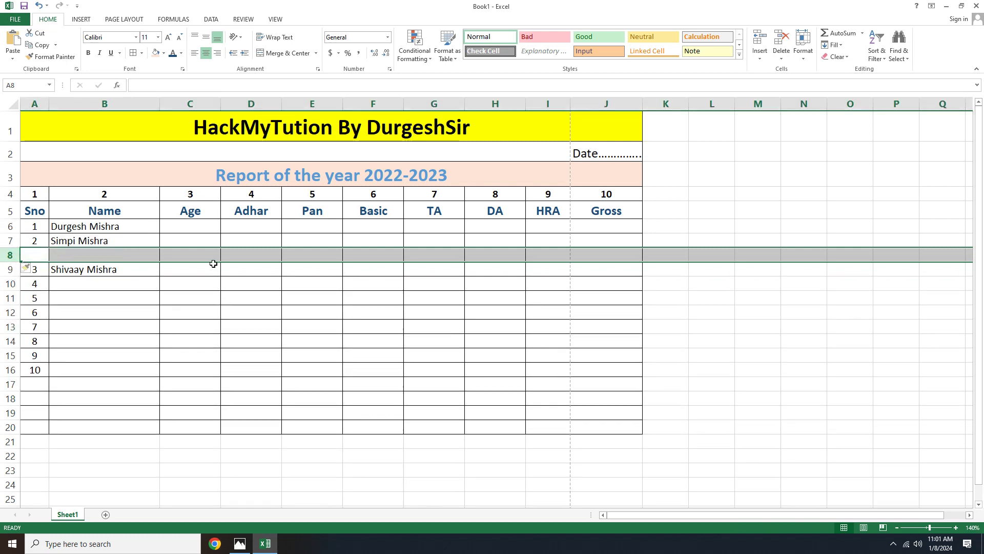
left_click(213, 285)
left_click(41, 251)
type("3")
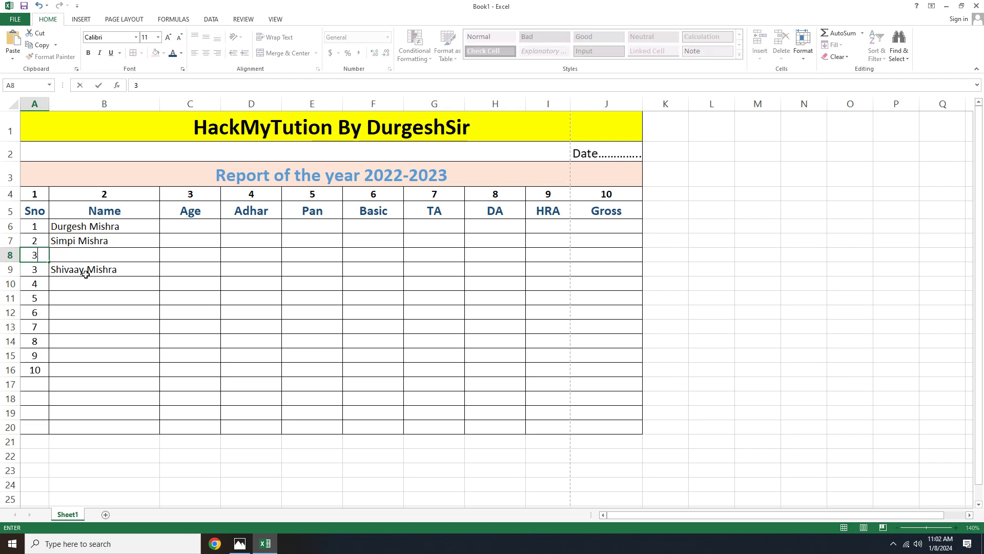
mouse_move(34, 226)
left_mouse_down()
mouse_move(48, 377)
mouse_move(49, 363)
left_mouse_up()
Type a fourth employee's name in B8 and select the four names B6:B9 as a fill pattern.
left_click(82, 250)
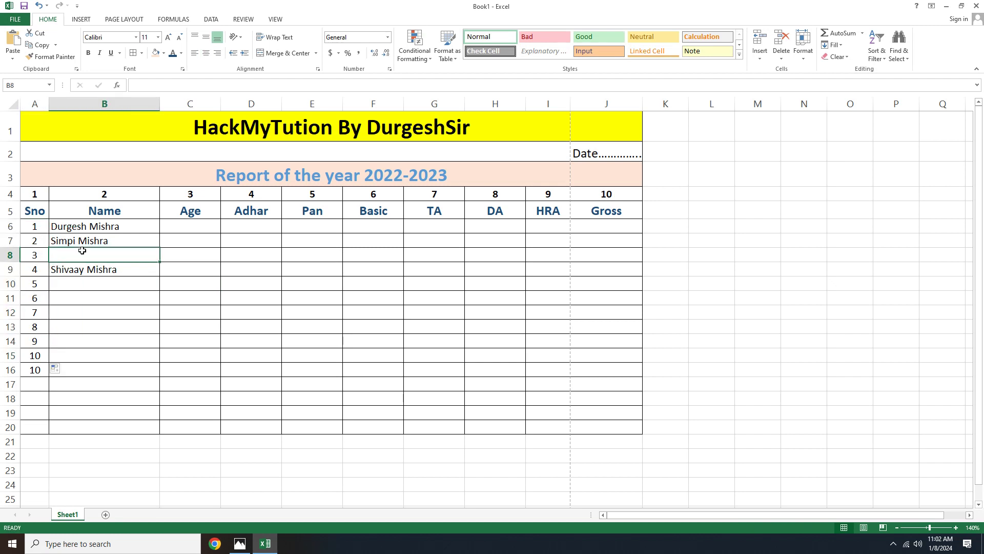
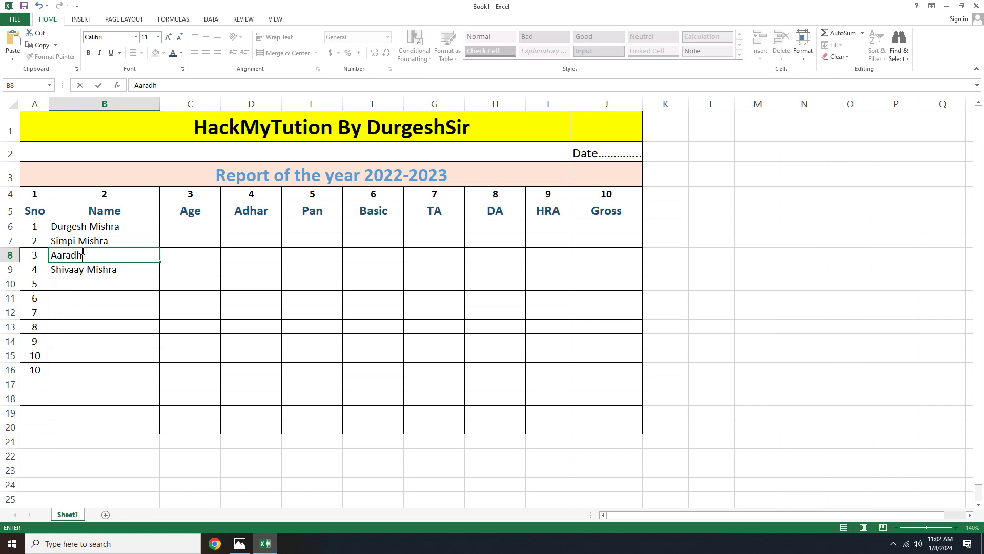
left_click(177, 309)
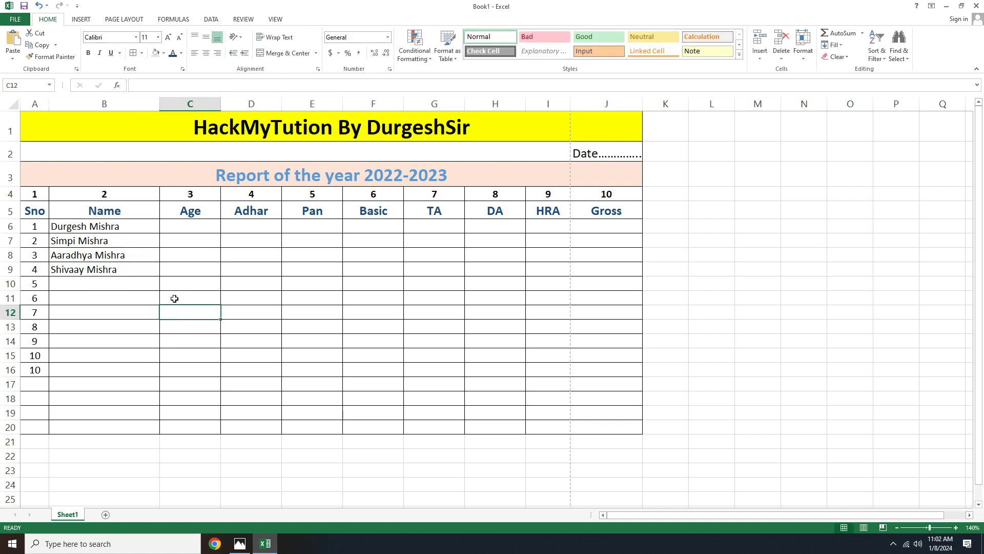
left_click(103, 280)
left_click_drag(125, 223, 151, 378)
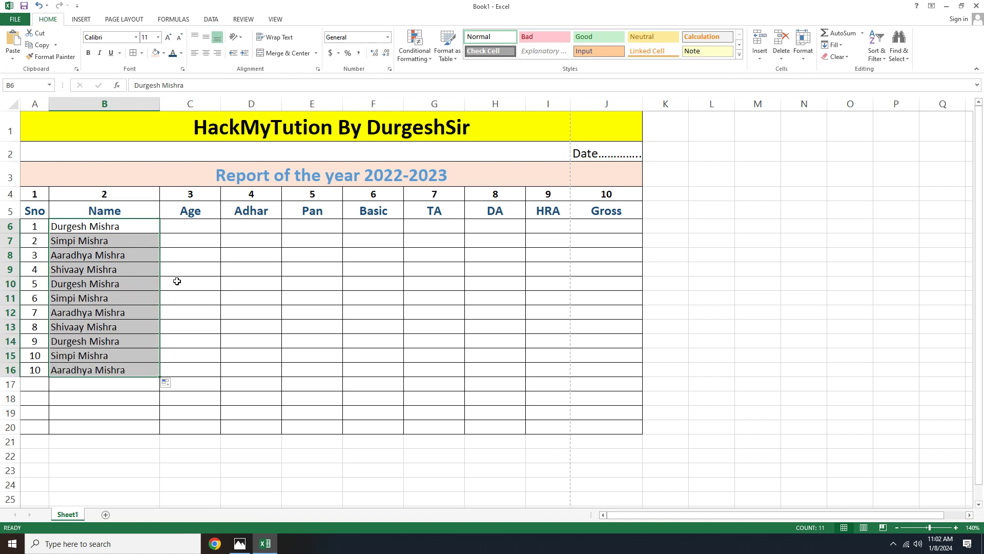
left_click(199, 228)
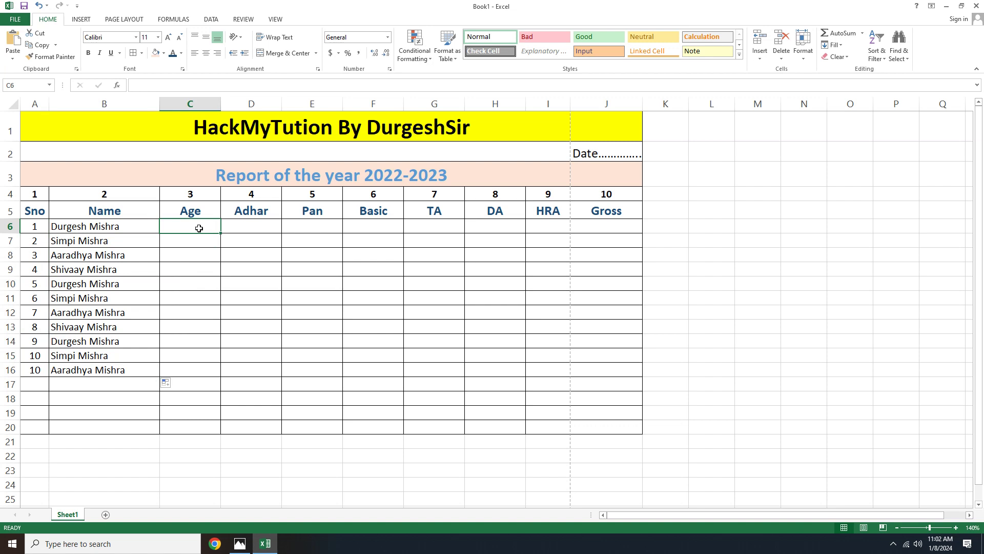
type("33")
key("Return")
type("23")
key("Return")
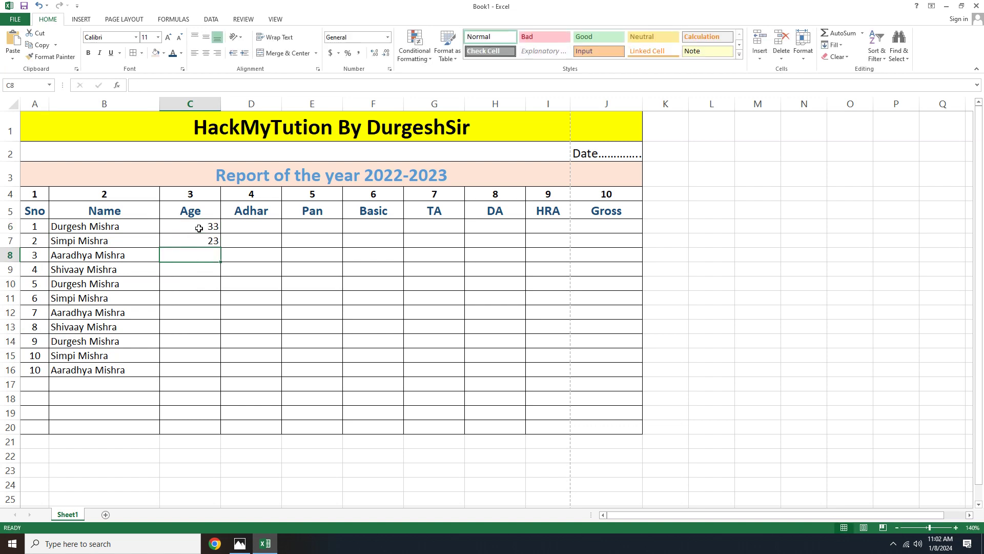
type("5")
key("Return")
type("65")
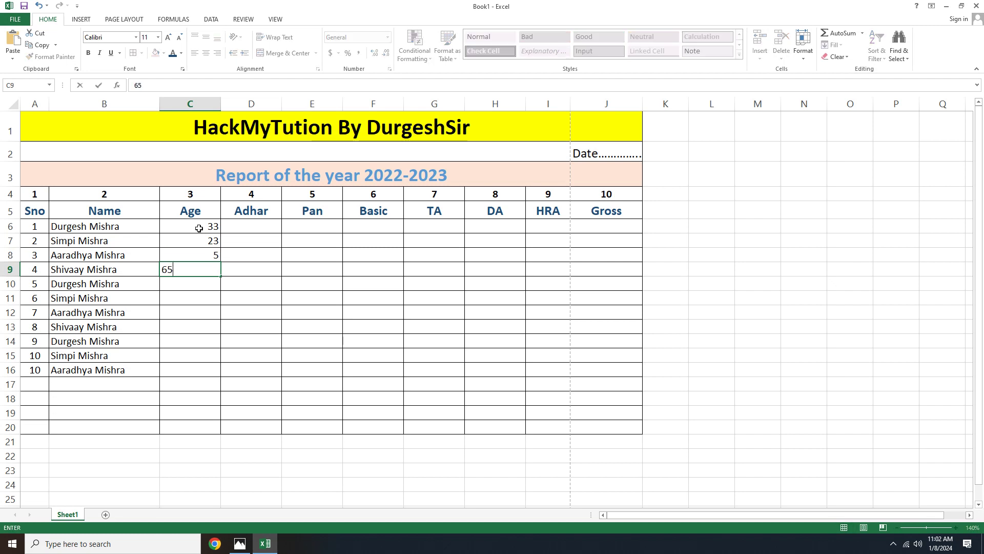
key("Return")
key("Up")
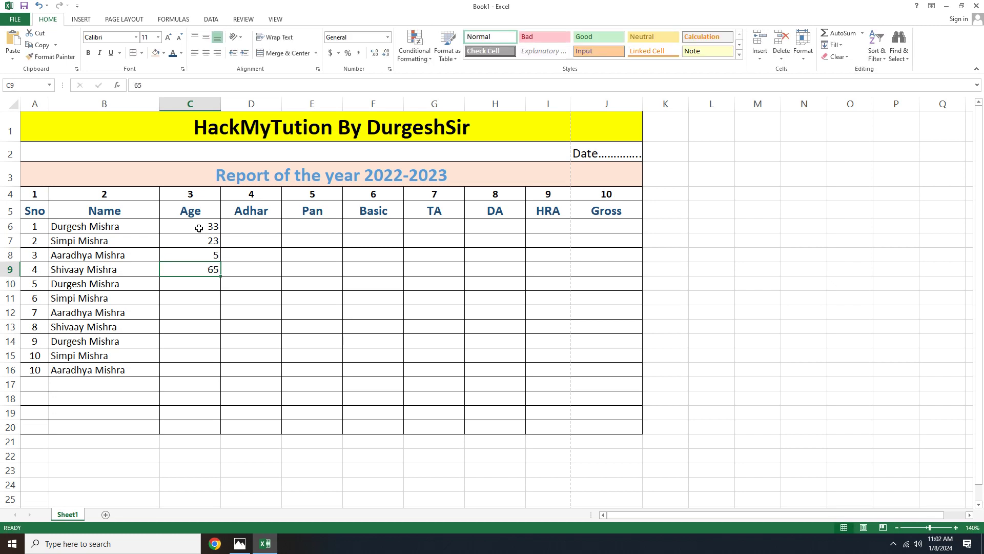
type("44")
key("Return")
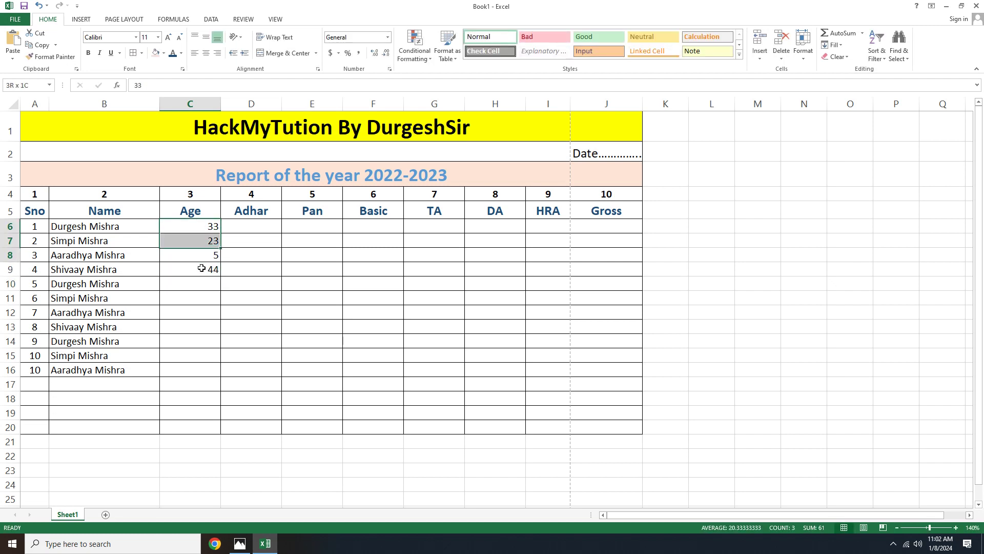
mouse_move(193, 230)
left_mouse_down()
mouse_move(210, 270)
mouse_move(224, 374)
left_mouse_up()
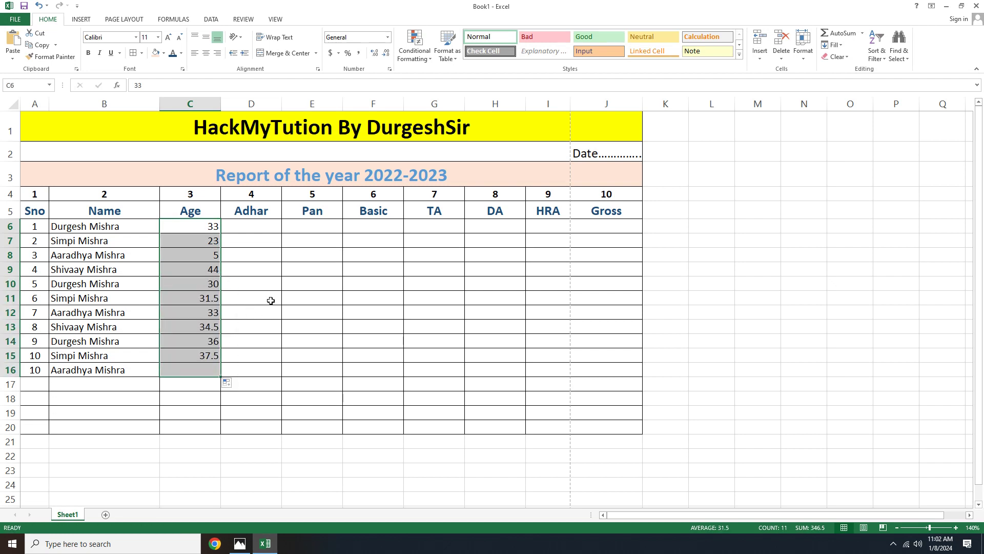
left_click(205, 52)
left_click(311, 251)
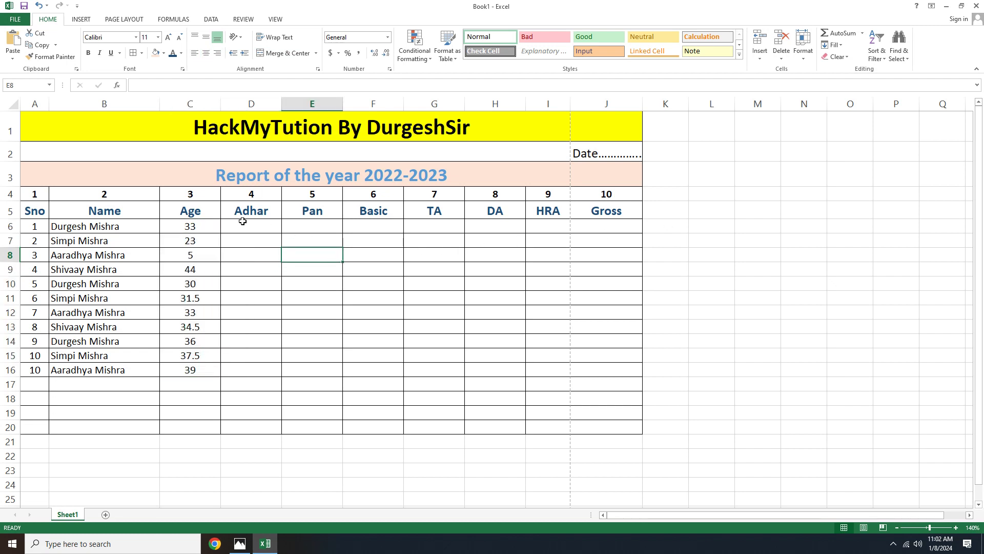
left_click(200, 342)
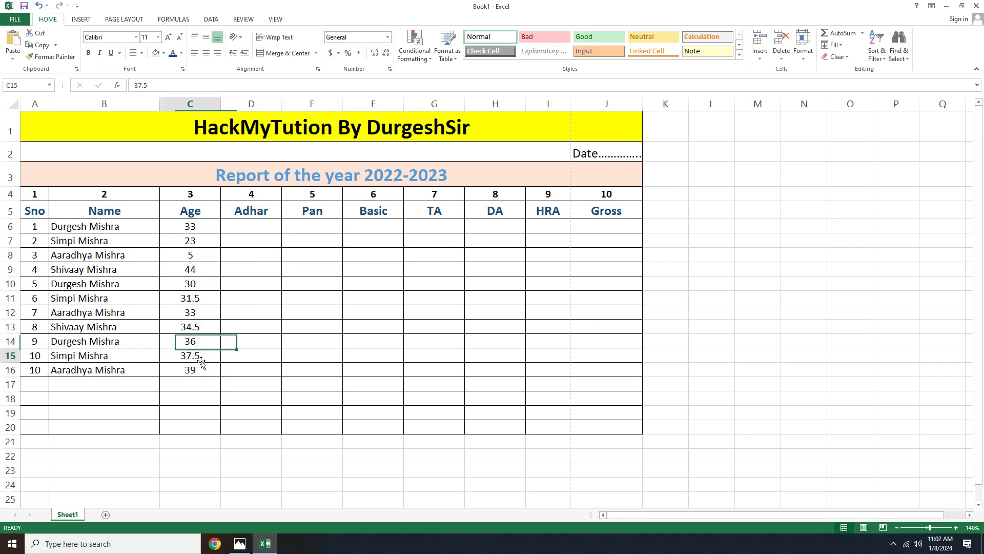
left_click(202, 360)
left_click(206, 297)
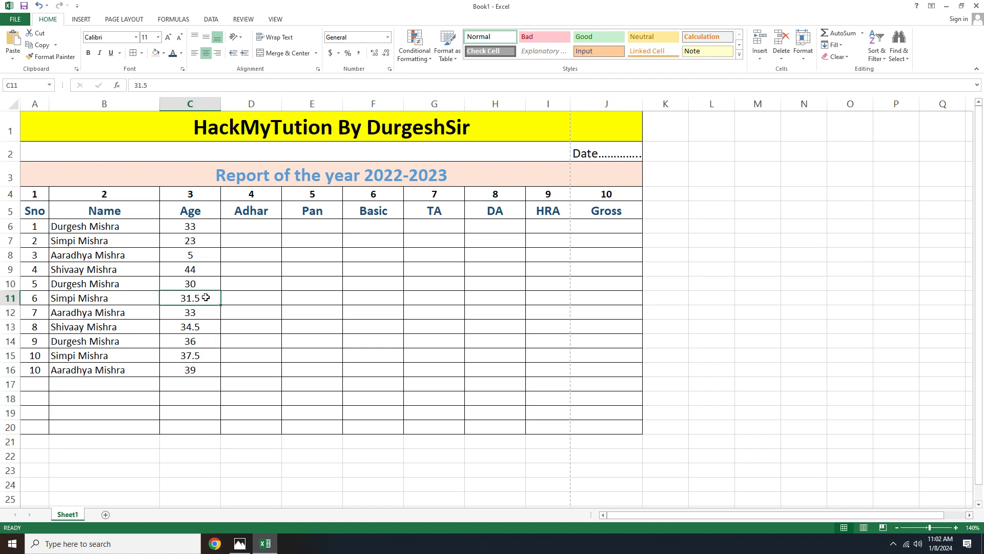
Format C11 as Number with 0 decimal places.
right_click(206, 298)
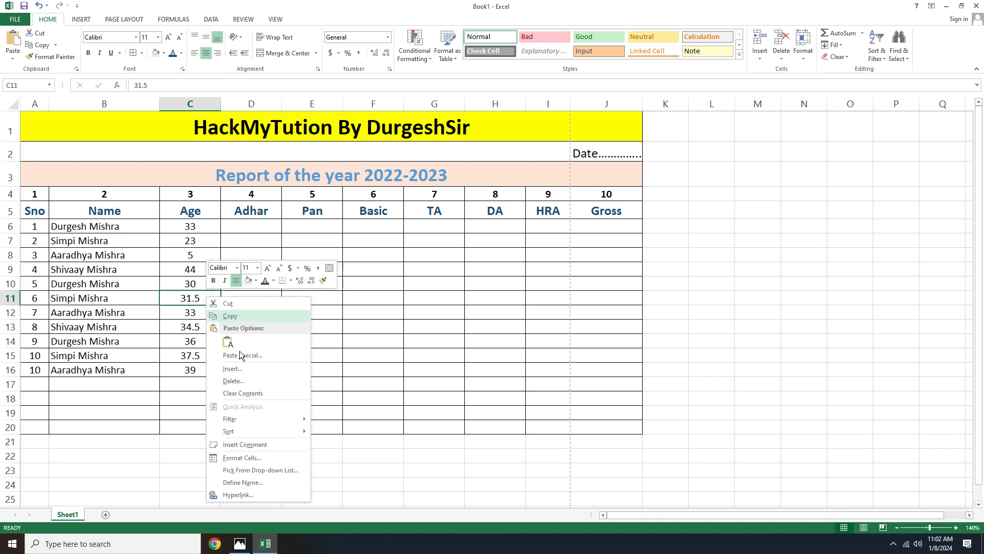
key("Escape")
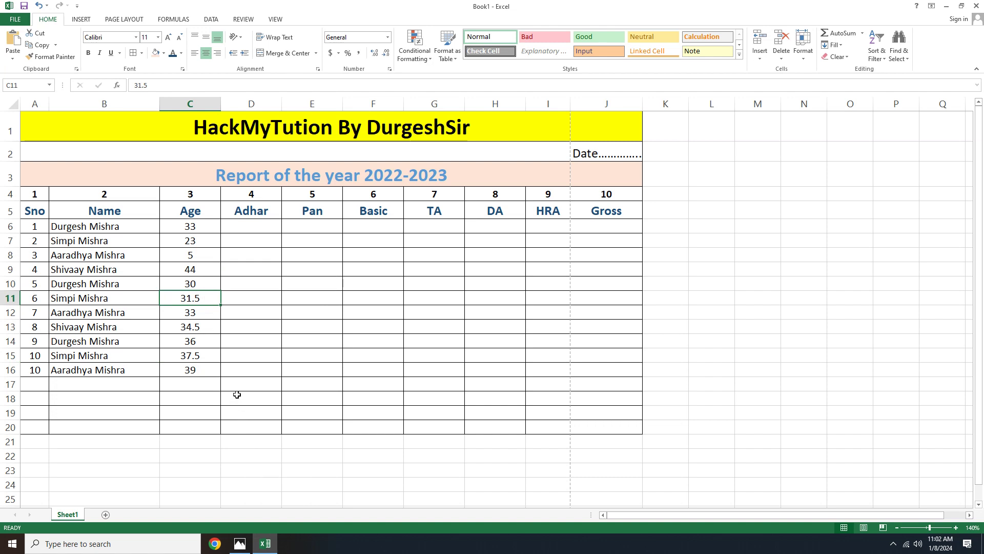
key("ctrl+1")
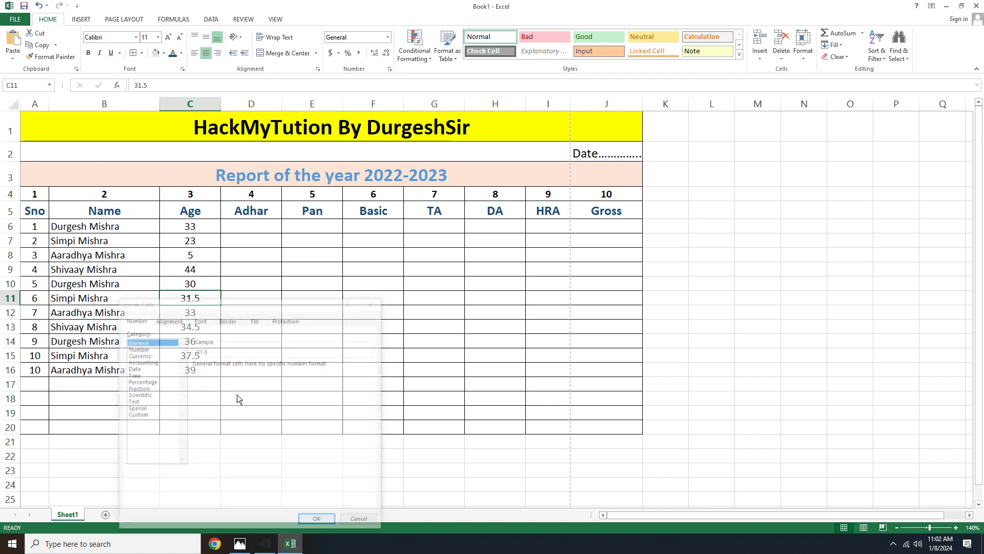
left_click(138, 349)
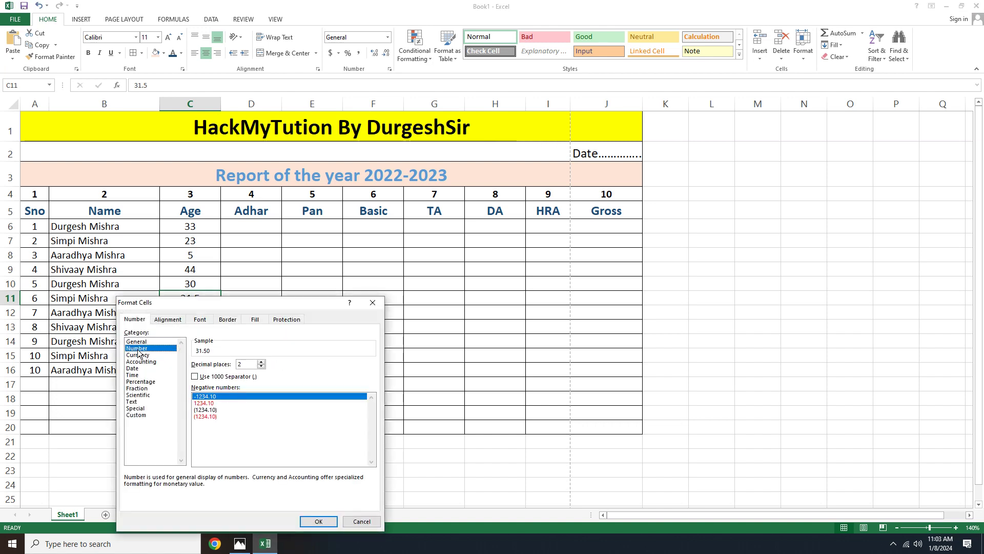
left_click(262, 367)
left_click(262, 366)
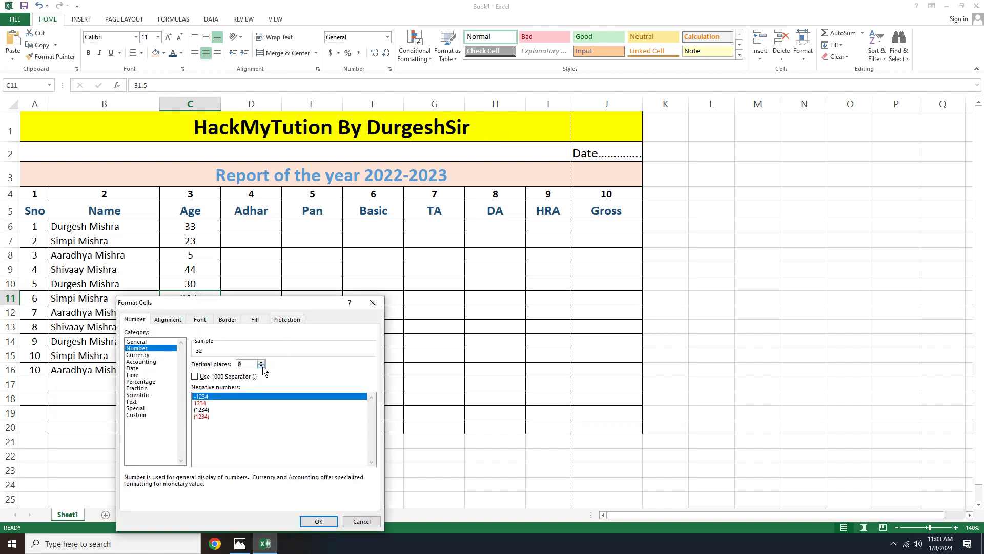
left_click(326, 523)
left_click(307, 456)
Apply the same 0-decimal Number format to the ages in C13:C16.
left_click(185, 358)
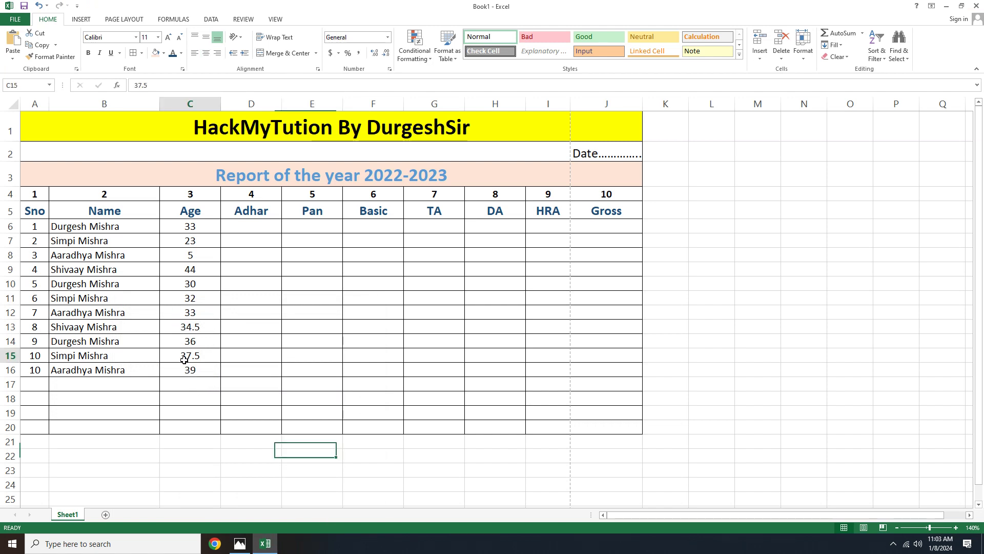
left_click_drag(186, 327, 189, 369)
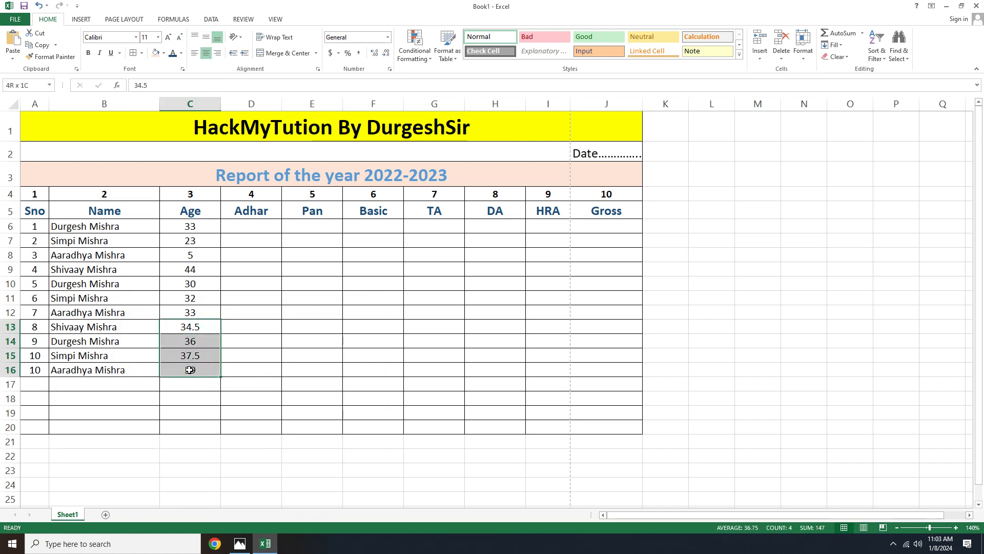
right_click(189, 330)
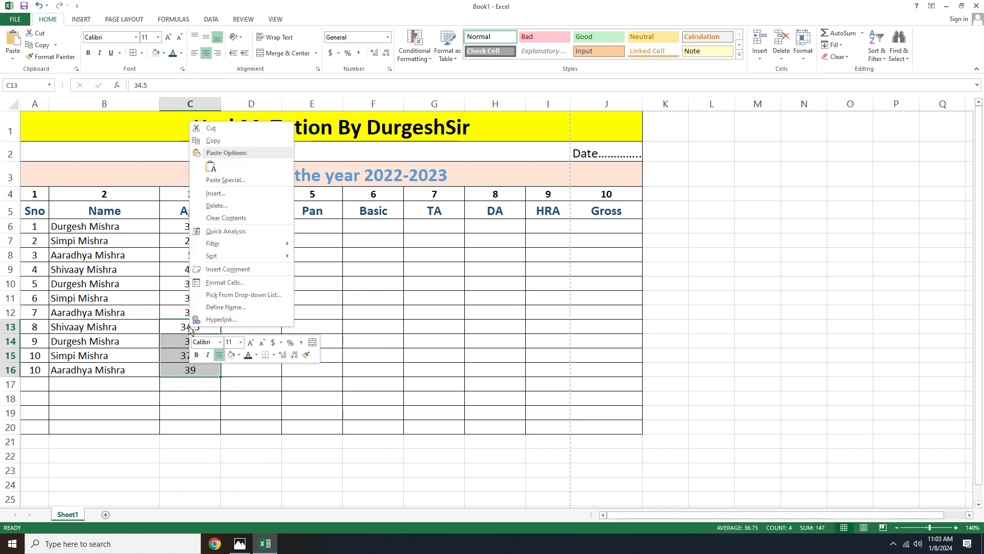
left_click(219, 286)
left_click(102, 210)
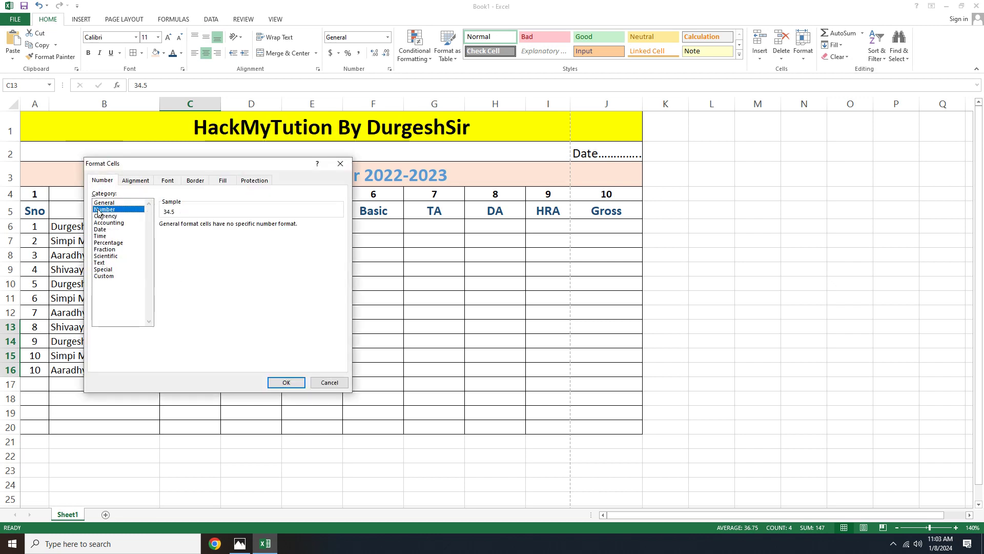
left_click(229, 228)
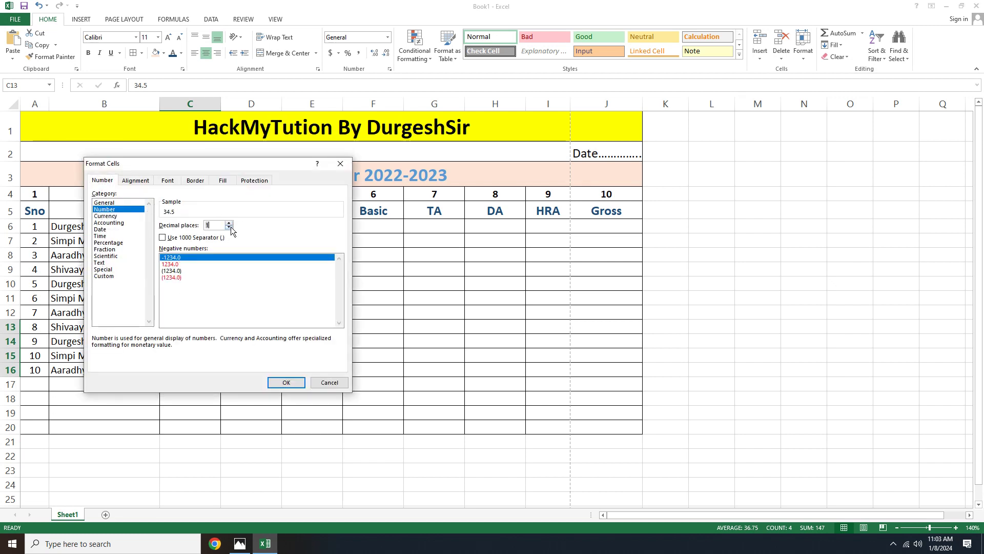
left_click(229, 228)
left_click(286, 383)
left_click(426, 346)
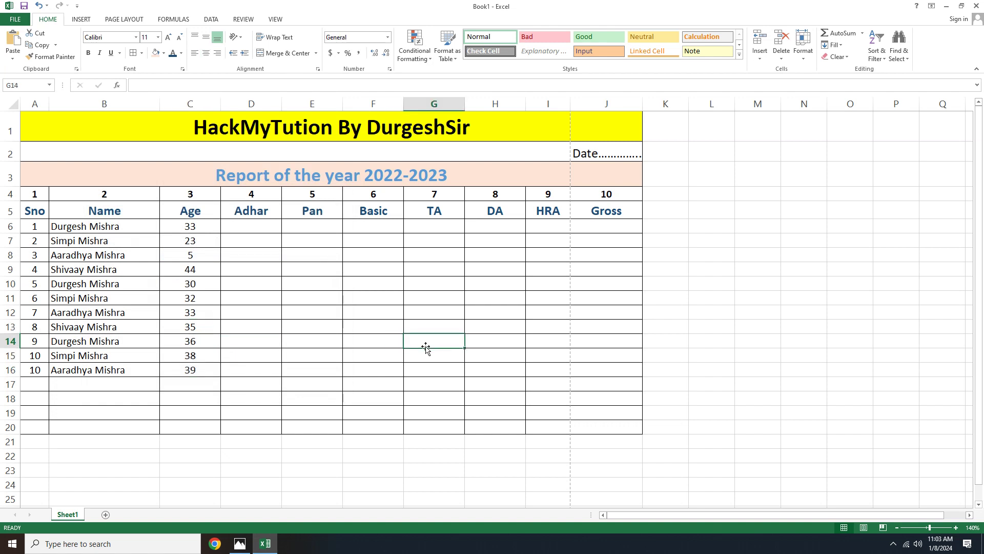
Enter 1234, 123, 21 and 123 as the first employee's Basic, TA, DA and HRA in row 6.
left_click(247, 227)
left_click(313, 225)
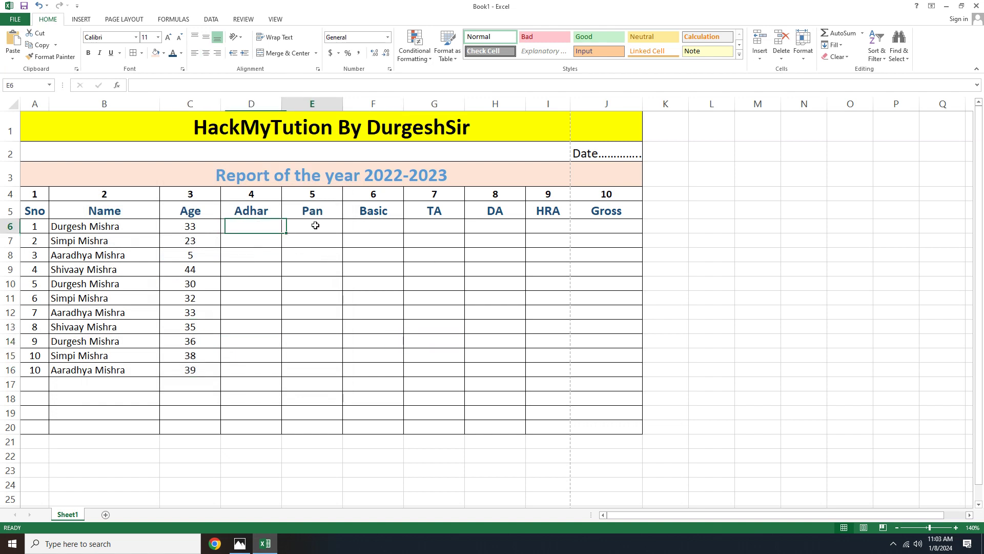
left_click(367, 226)
type("1234")
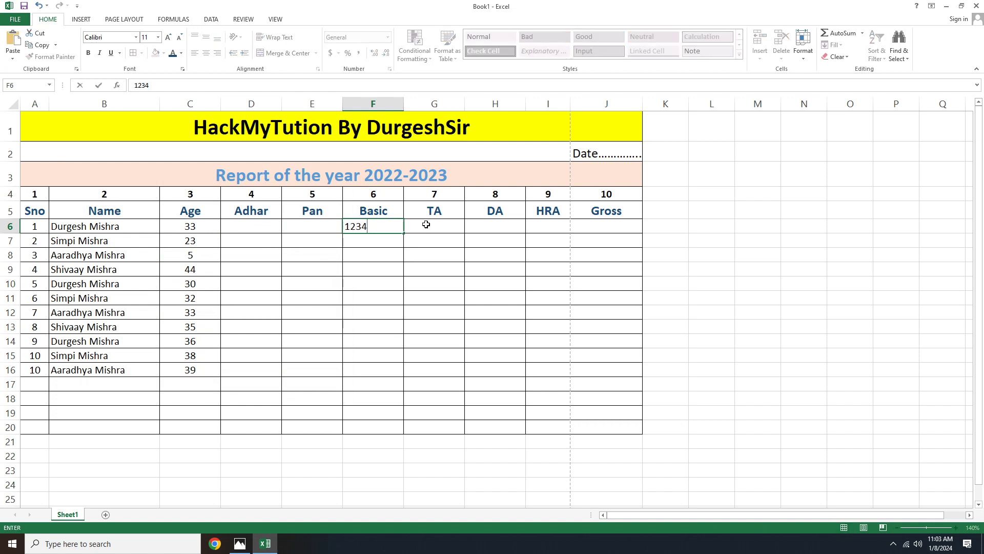
left_click(426, 224)
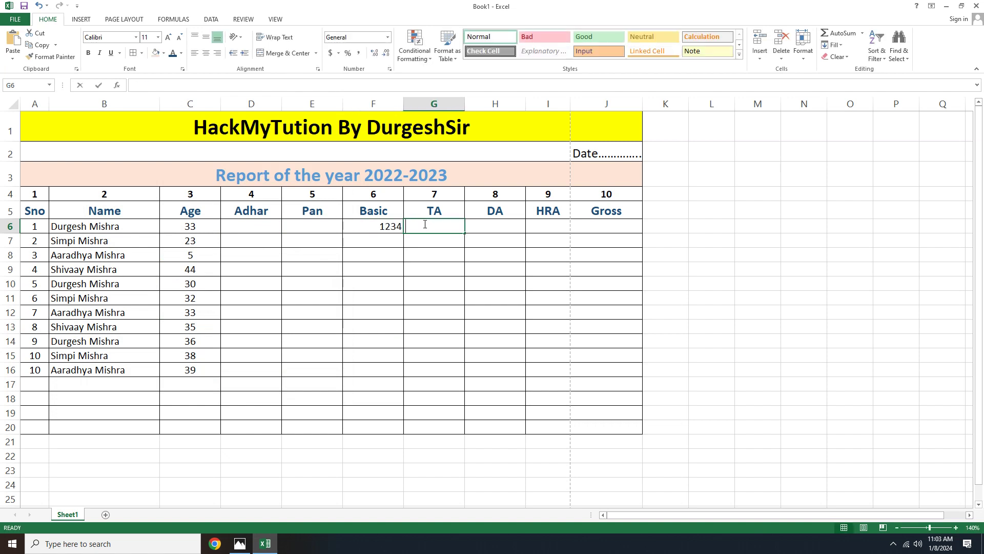
type("123")
key("Tab")
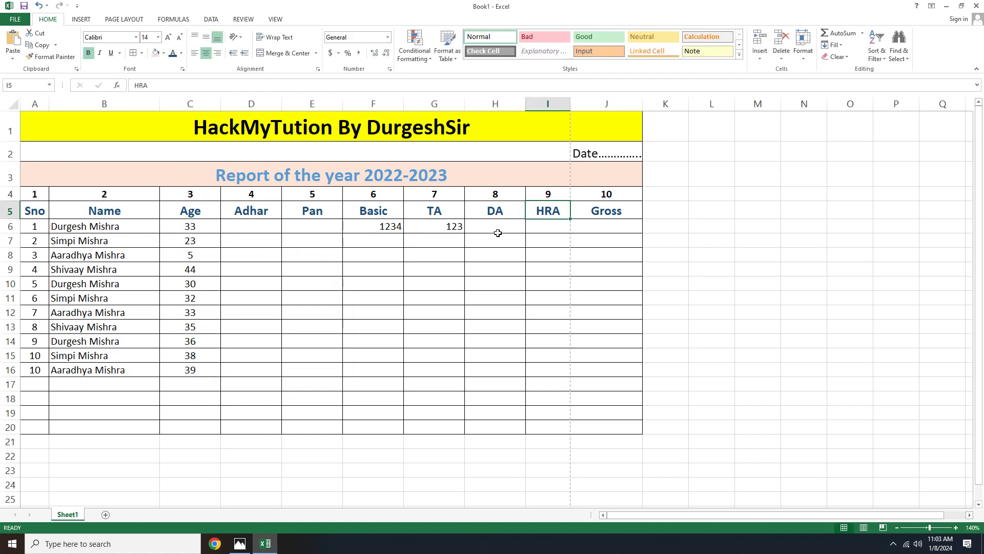
type("21")
left_click(542, 235)
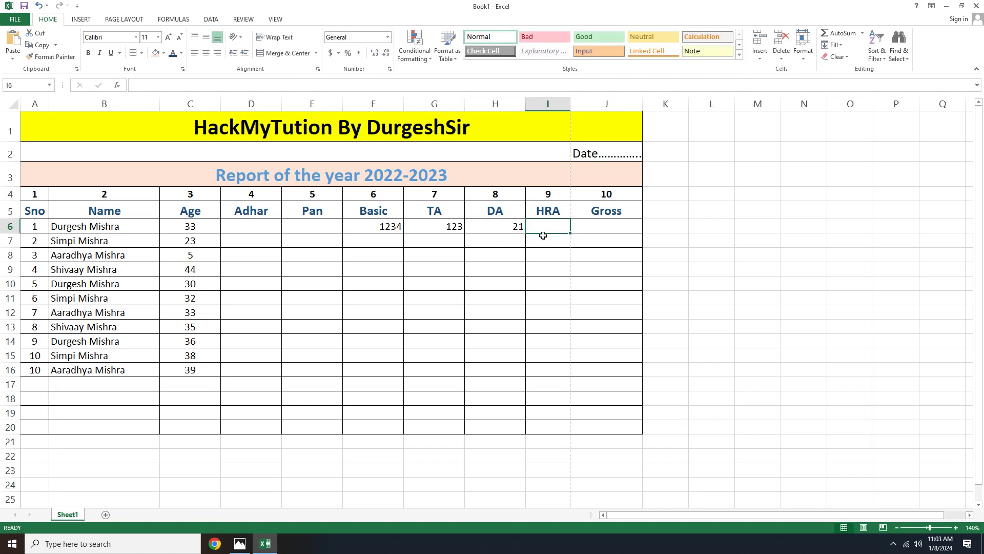
type("123")
left_click(588, 228)
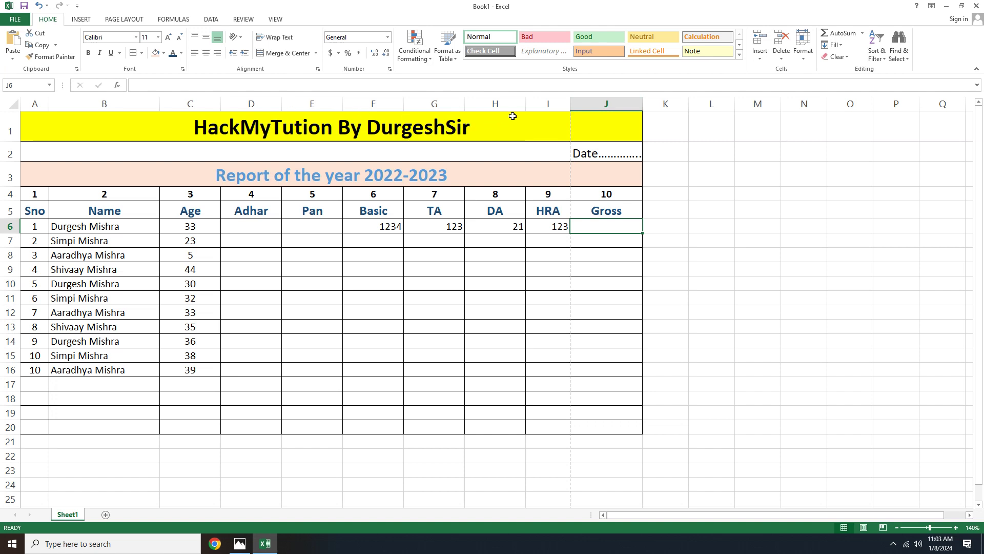
Resize columns F to J to one equal width of 13.
left_click_drag(435, 103, 606, 104)
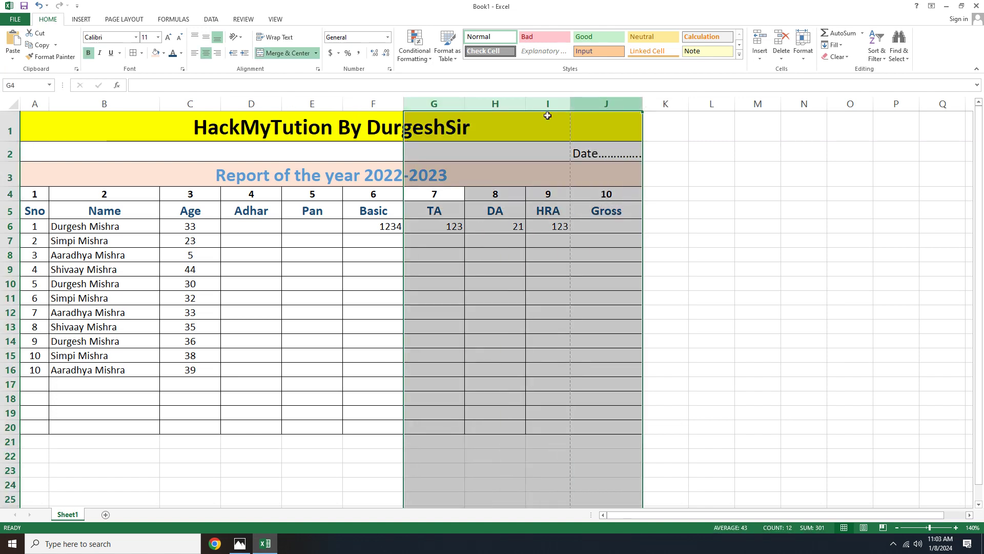
left_click_drag(374, 103, 669, 106)
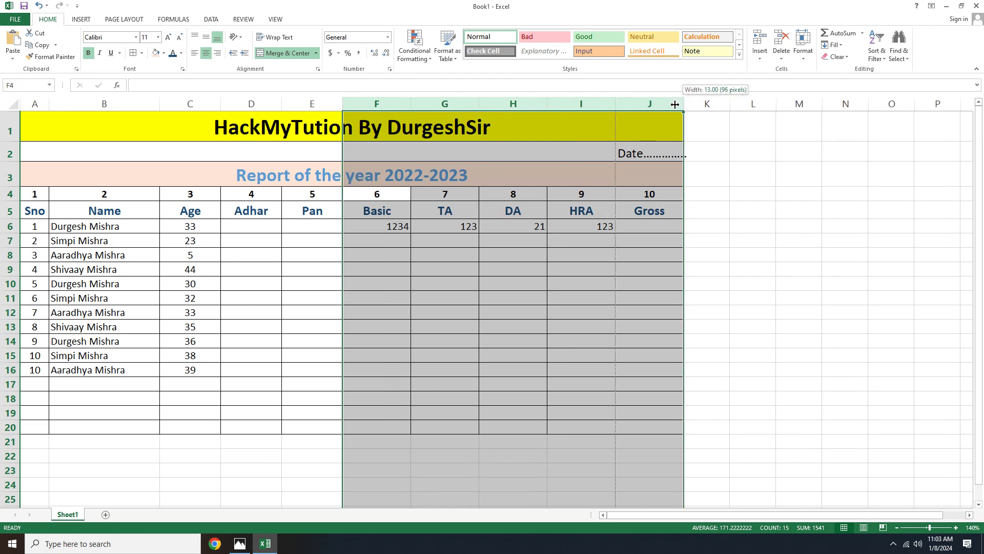
left_click(676, 284)
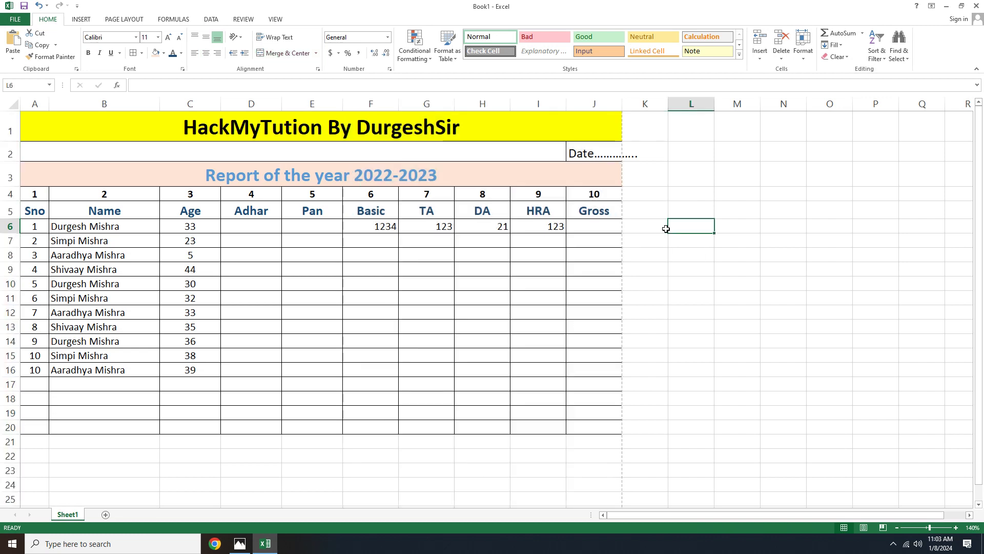
Shorten the J2 label to 'Date...' by deleting its trailing dots.
left_click(637, 158)
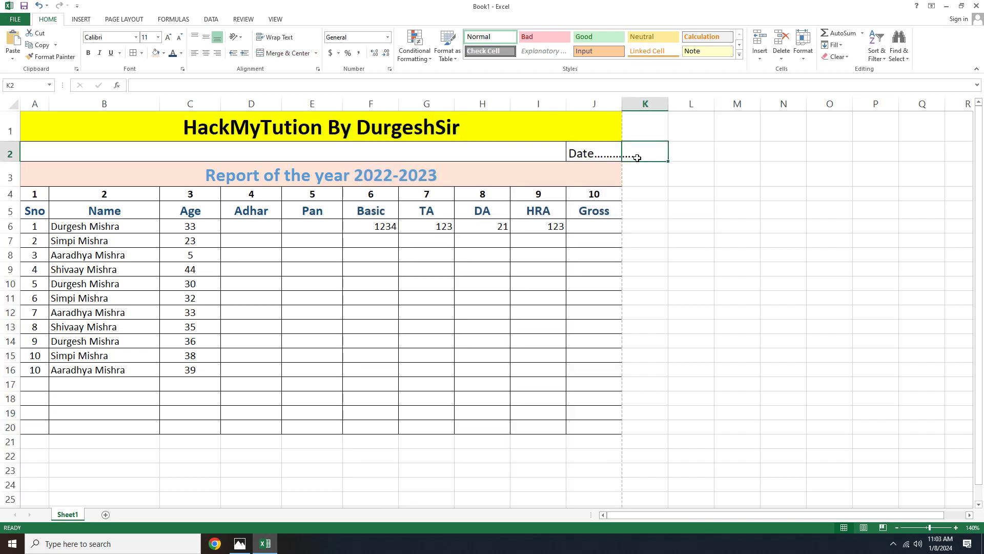
left_click(608, 157)
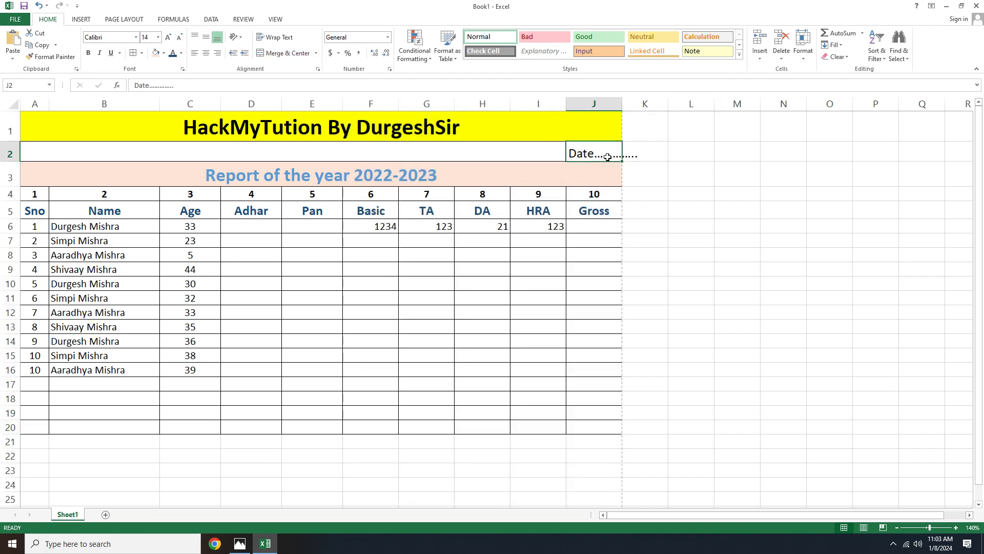
double_click(608, 157)
left_click_drag(604, 157, 639, 157)
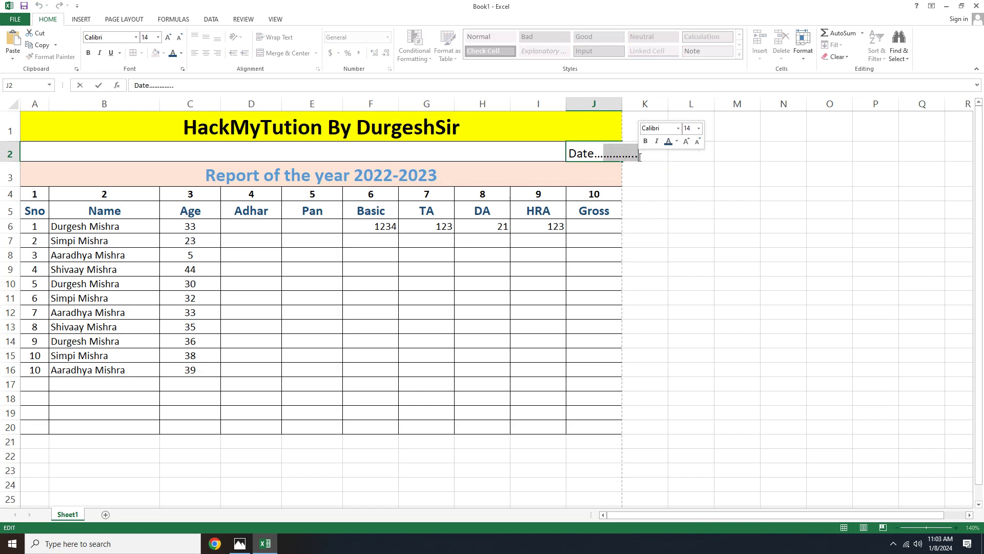
key("BackSpace")
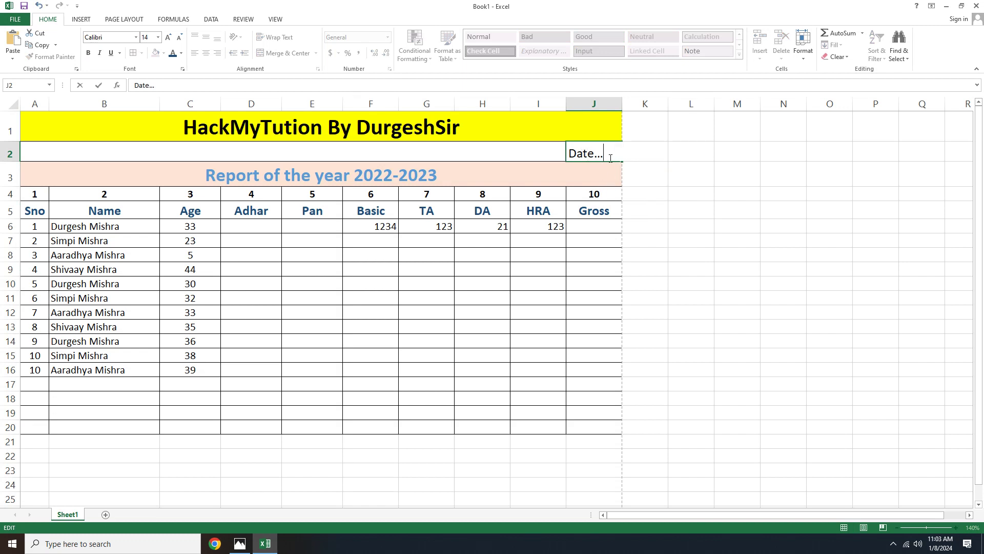
left_click(541, 149)
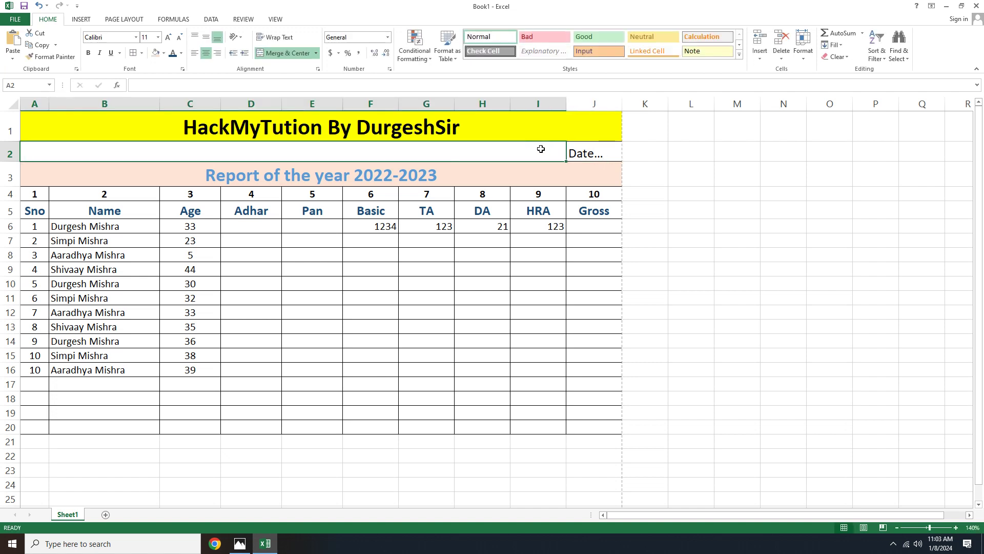
Unmerge A2:I2, merge I2:J2 for a left-aligned Date label, and extend it with a dotted line.
left_click(284, 52)
left_click_drag(528, 150, 596, 152)
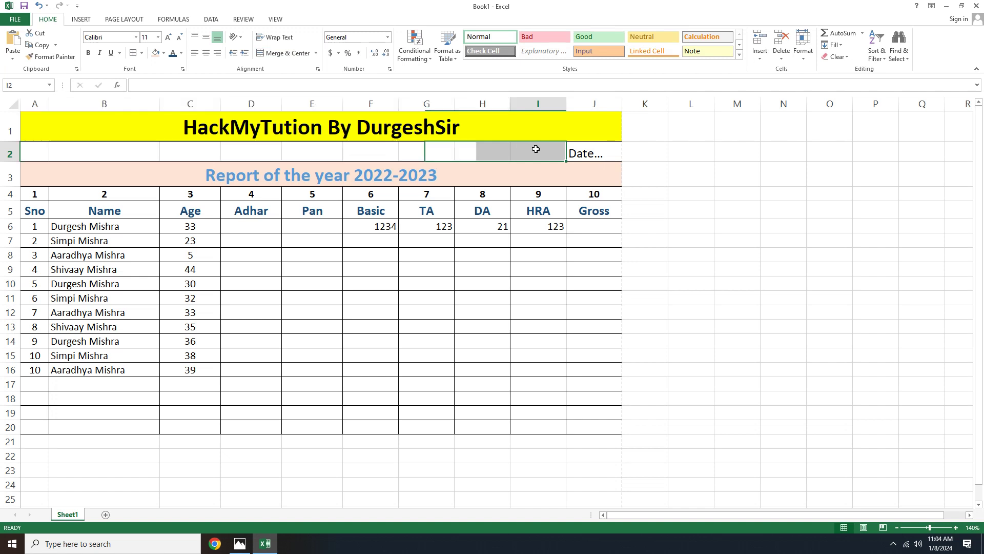
left_click(284, 54)
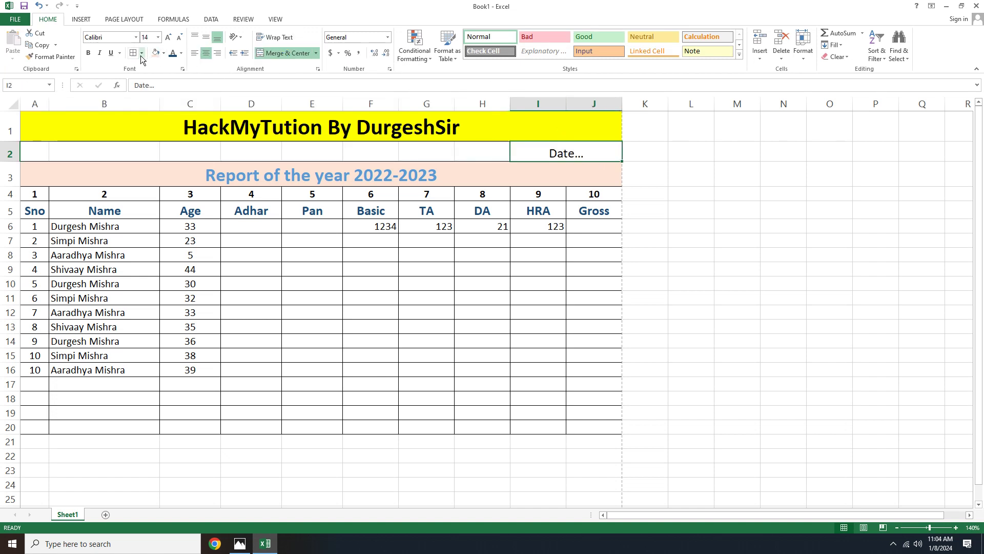
left_click(195, 53)
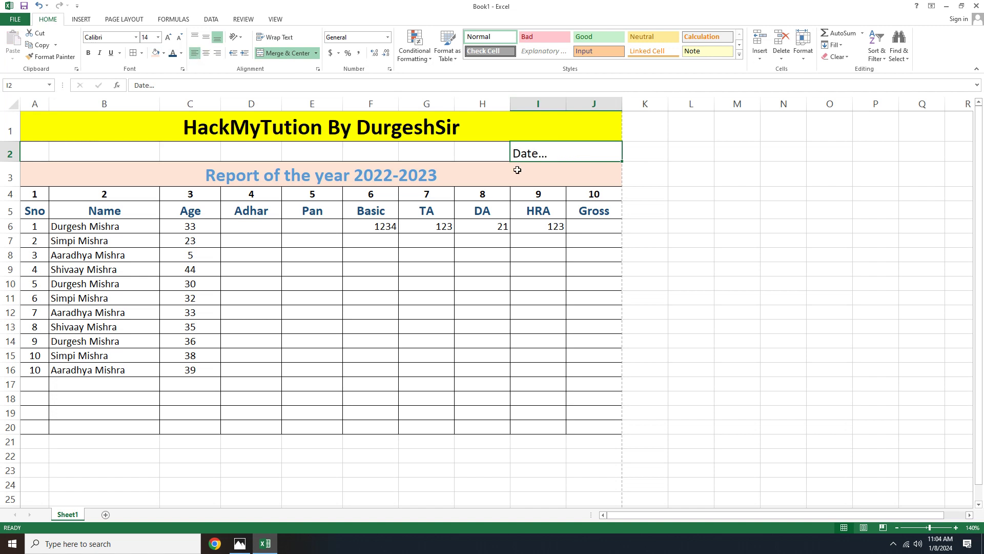
double_click(553, 153)
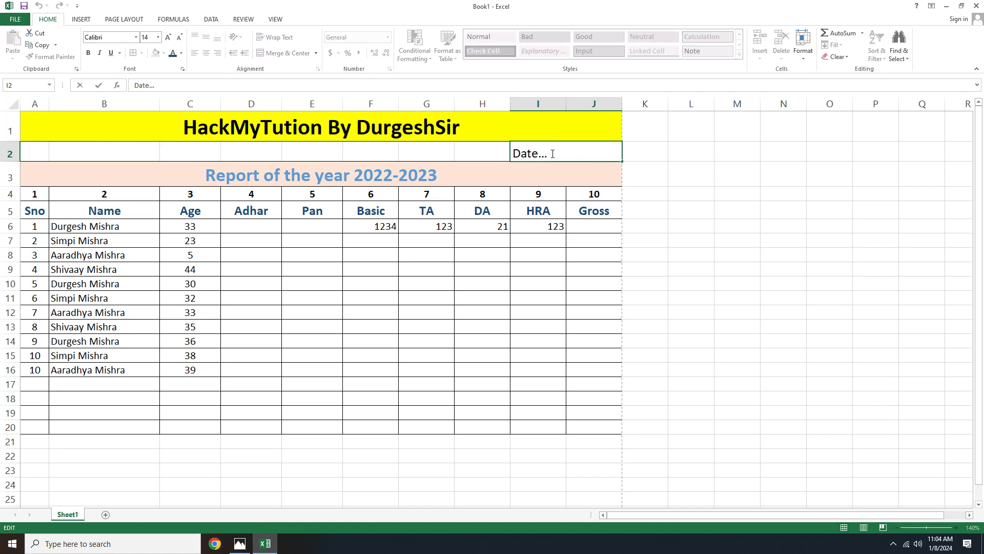
type("...............")
type(".......")
Enter =SUM(F6:I6) in J6 so the first Gross total shows 1501.
left_click(787, 279)
left_click(594, 226)
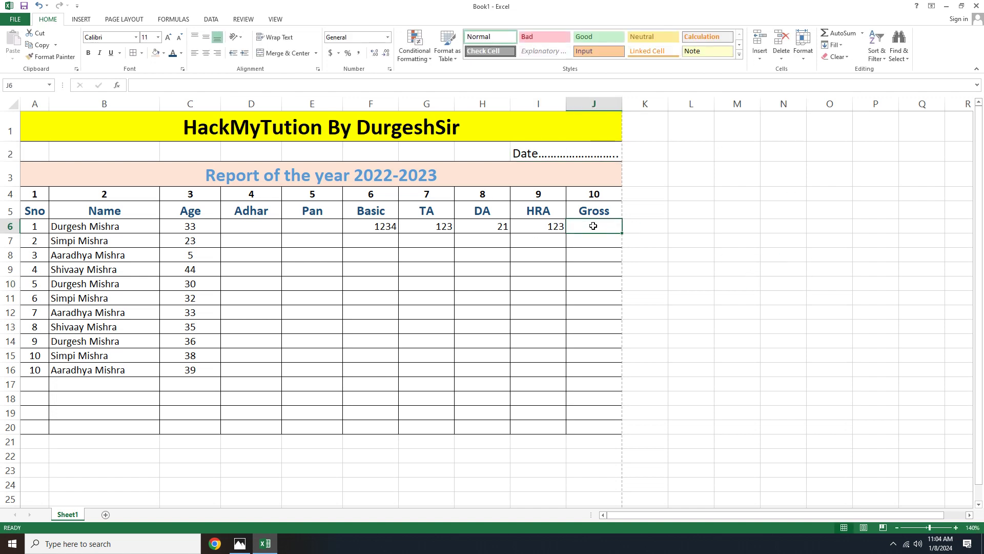
type("=")
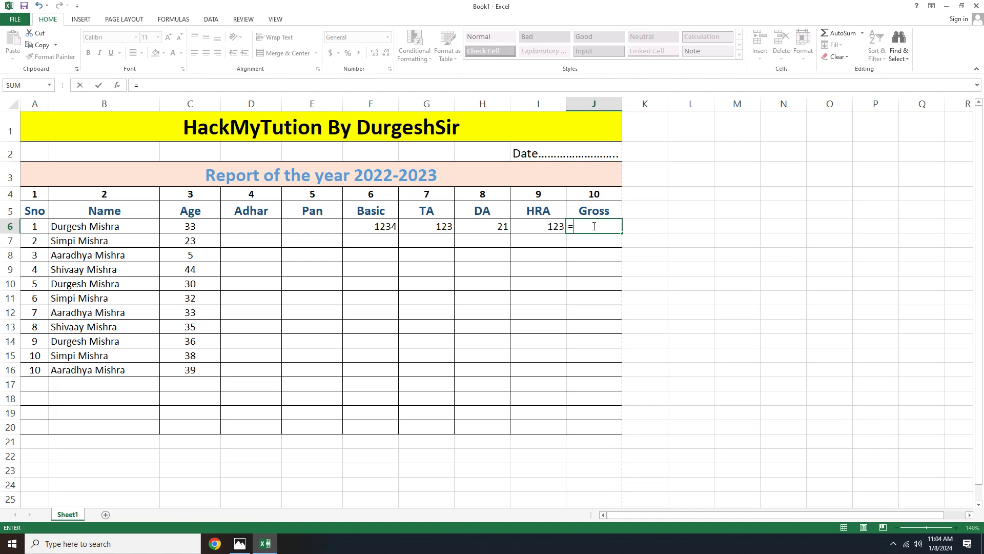
type("sum(")
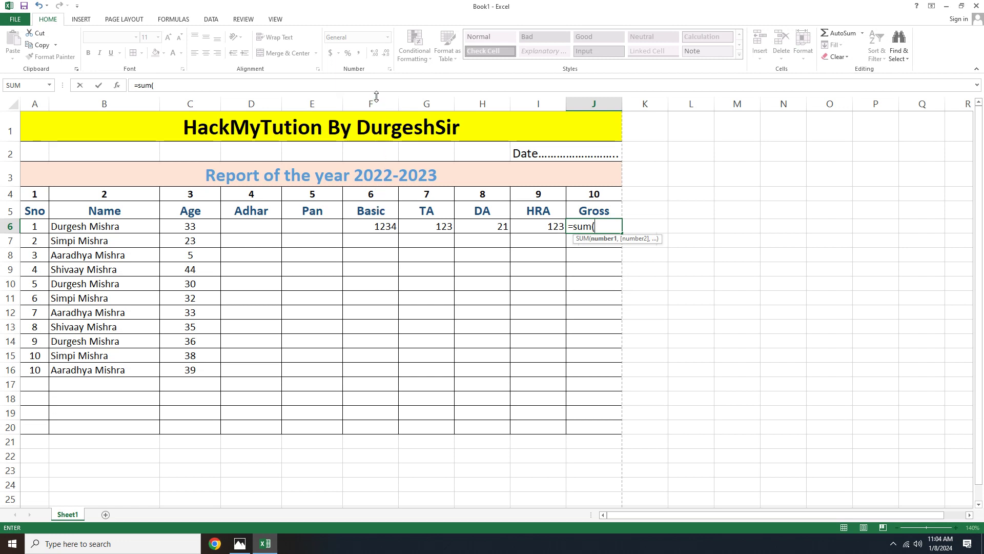
left_click(376, 228)
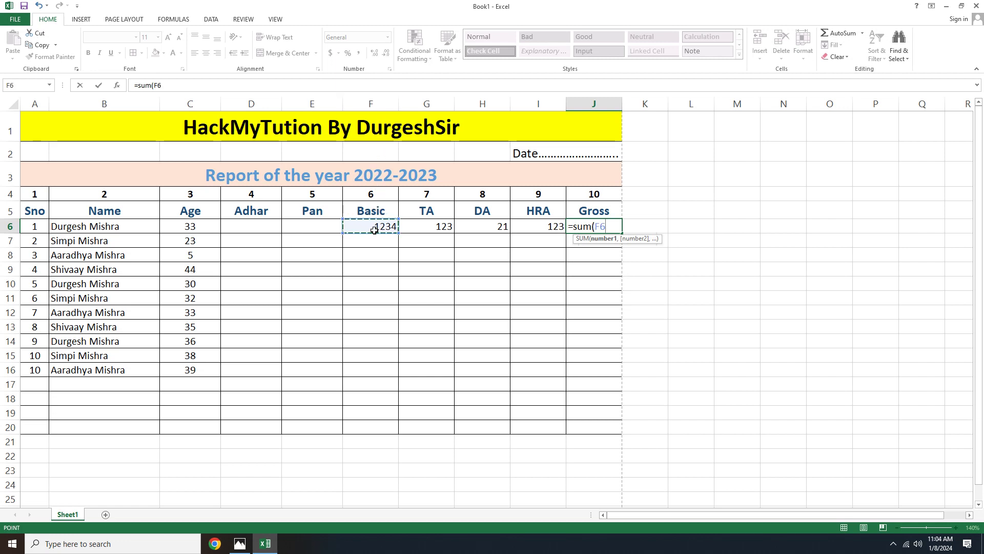
key("F8")
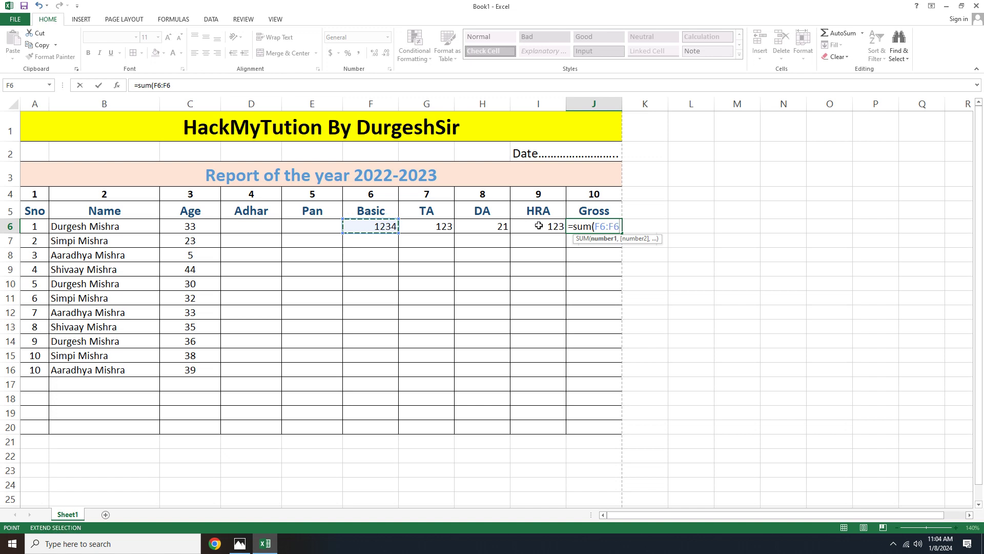
left_click(538, 226)
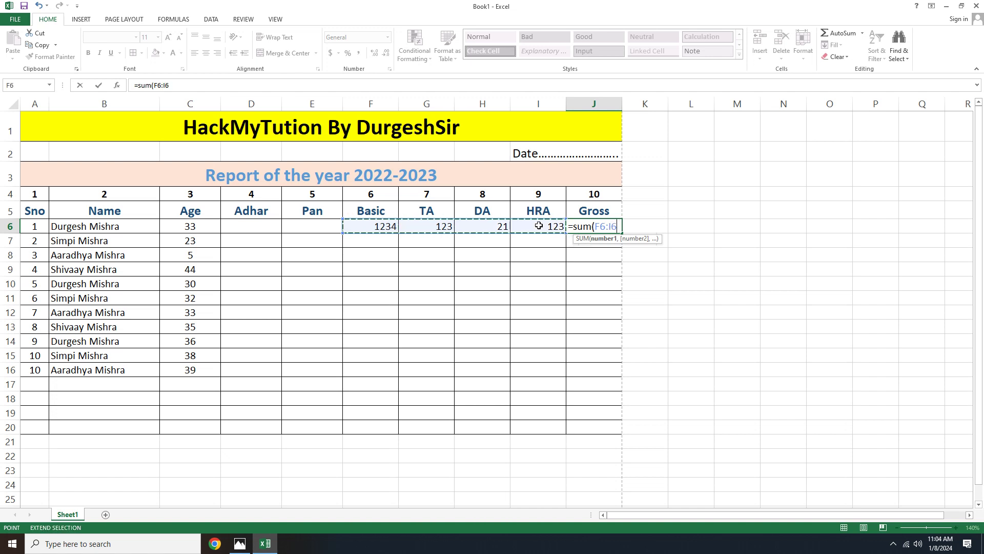
type(")")
key("Return")
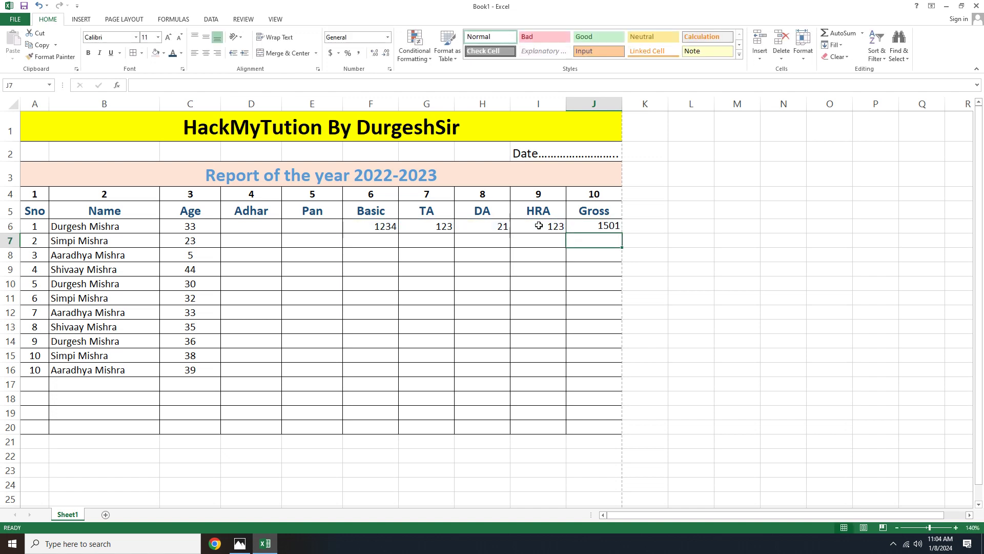
Fill the row 6 pay values and the Gross formula down through row 16.
mouse_move(388, 224)
left_mouse_down()
mouse_move(542, 228)
mouse_move(566, 378)
left_mouse_up()
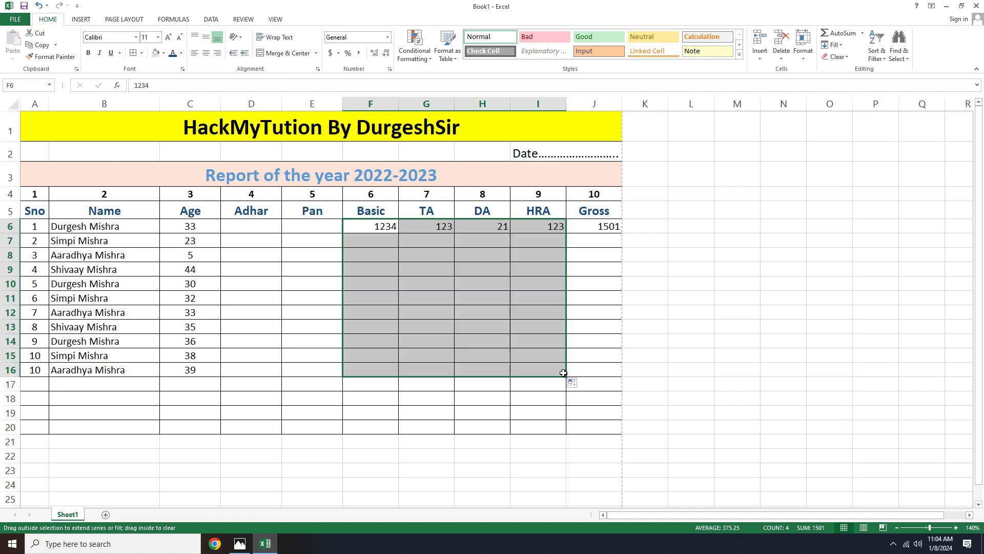
left_click(600, 242)
left_click(611, 226)
mouse_move(622, 233)
left_mouse_down()
mouse_move(622, 382)
mouse_move(622, 374)
left_mouse_up()
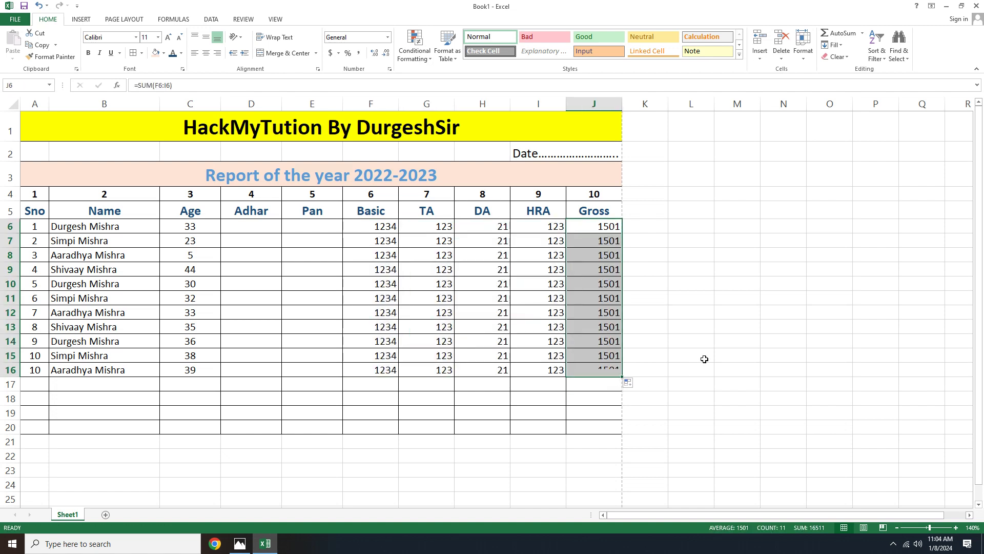
left_click(707, 355)
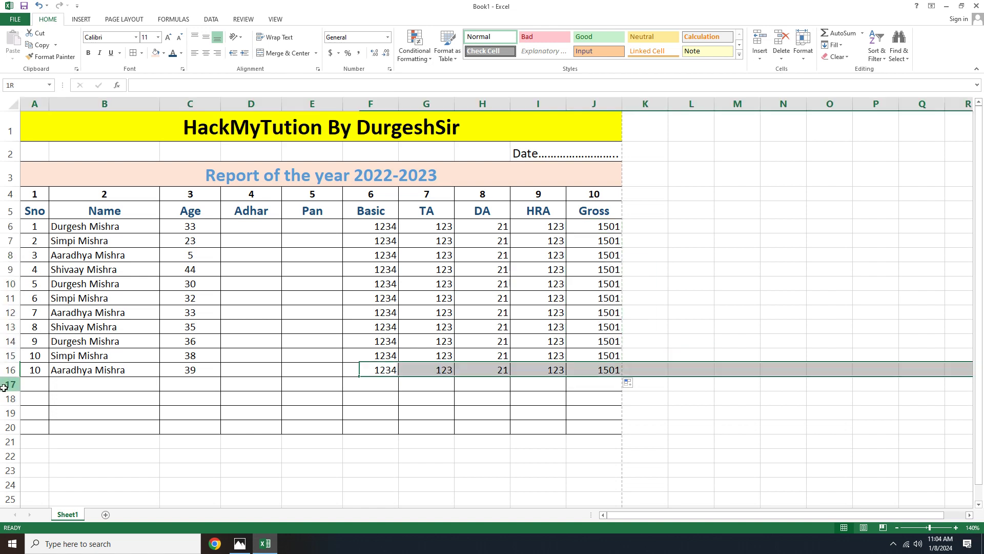
Delete the empty bordered rows 17 to 20 below the table.
left_click(8, 369)
left_click_drag(8, 384, 4, 425)
right_click(5, 425)
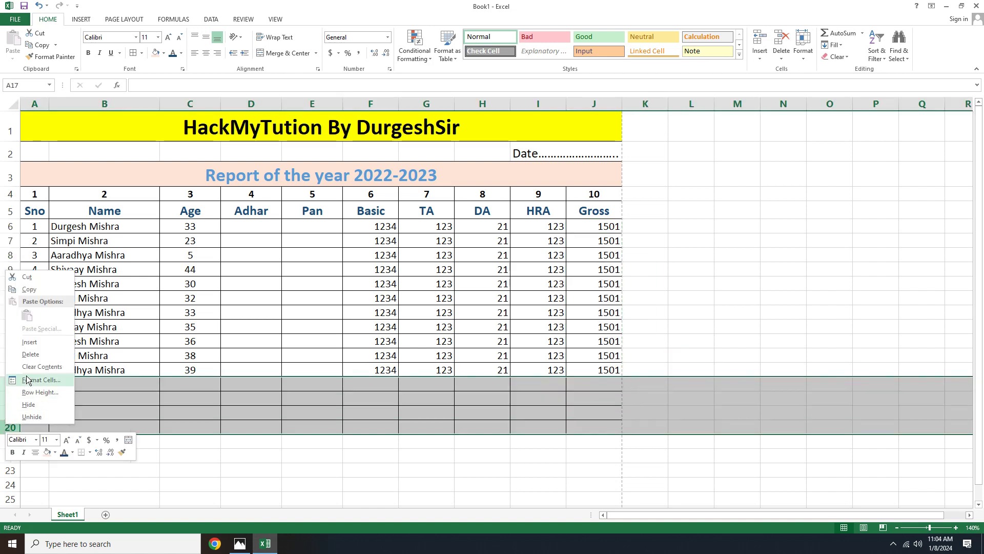
left_click(31, 354)
left_click(302, 470)
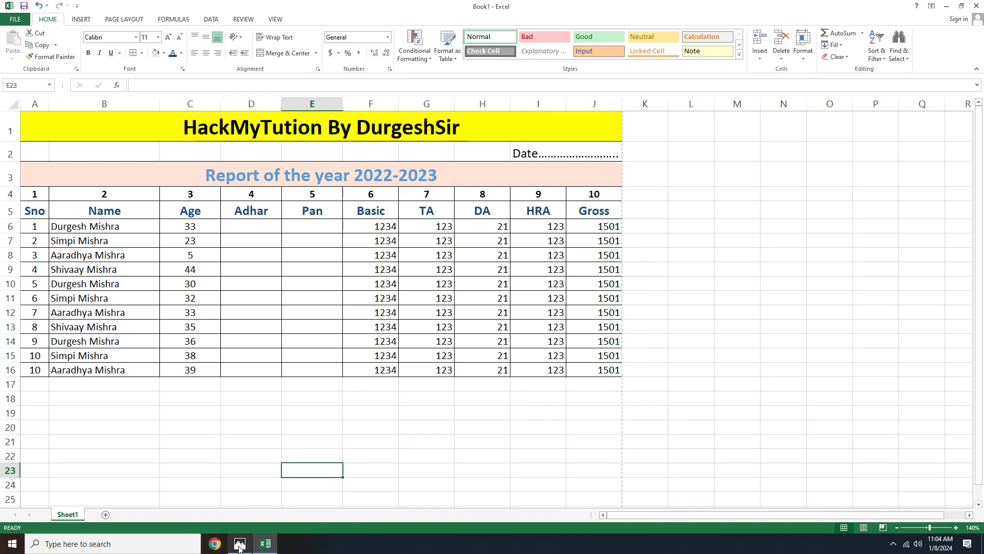
Check the reference report image in Photos, then return to the workbook.
left_click(239, 544)
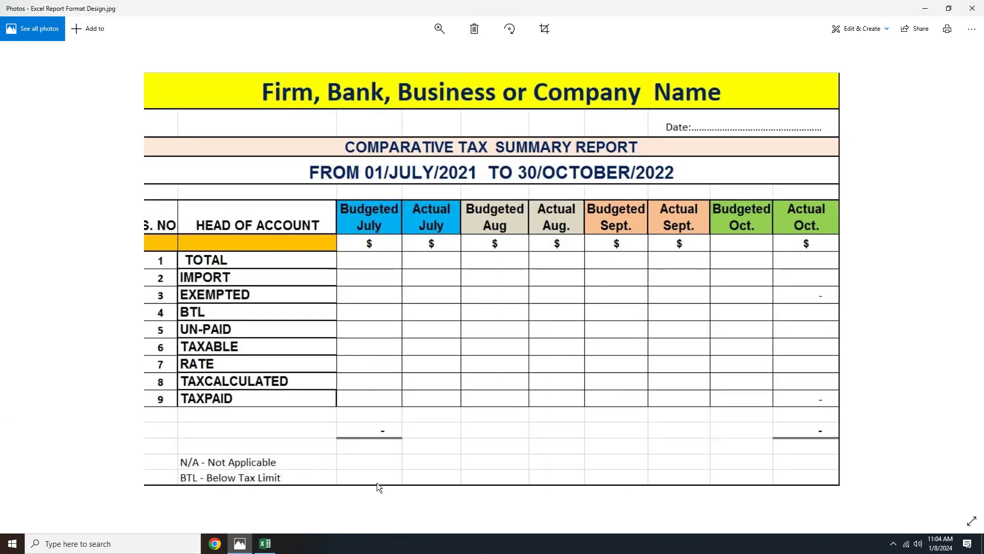
key("alt+Tab")
left_click(156, 430)
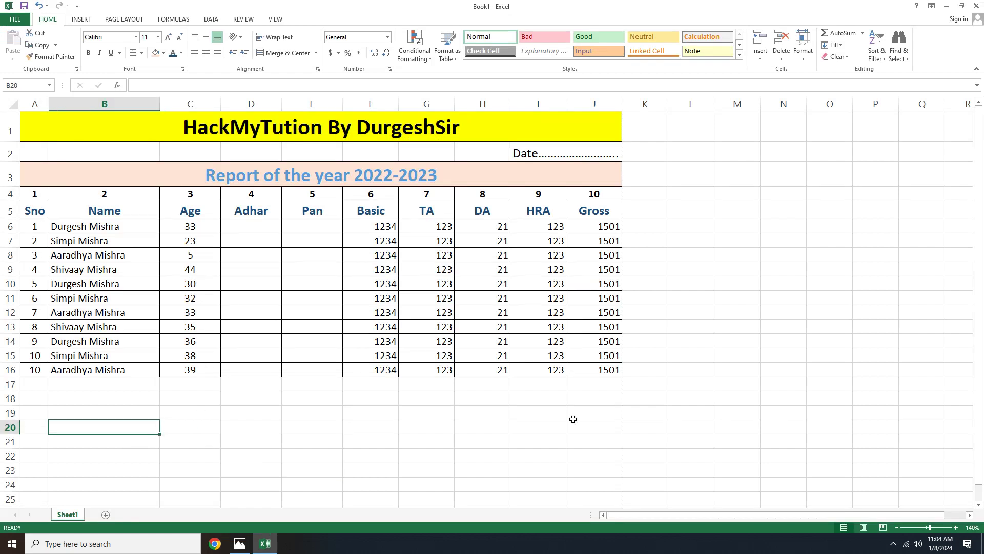
Enter Sign in B19 and the first signatory's name in B20.
left_click(63, 410)
type("Si")
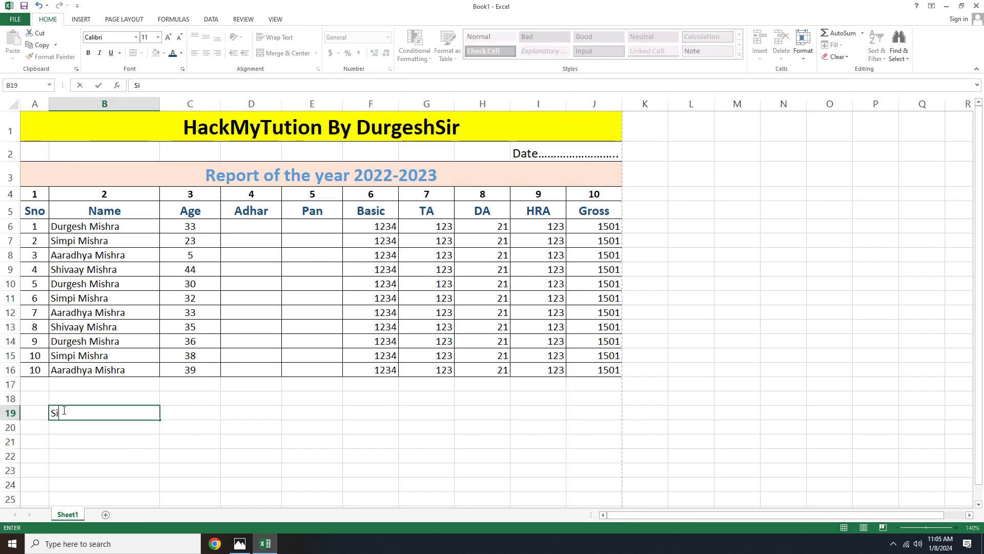
type("gn")
key("Return")
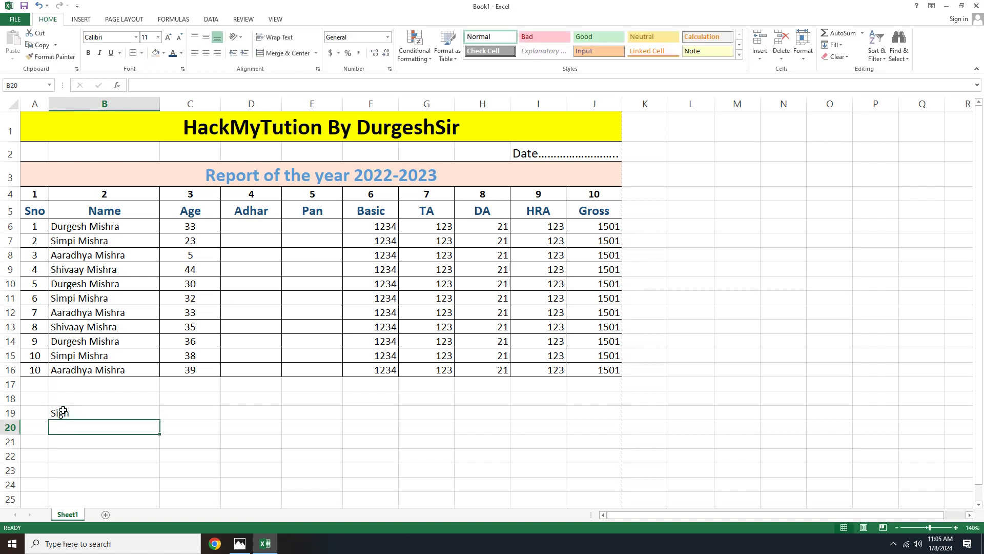
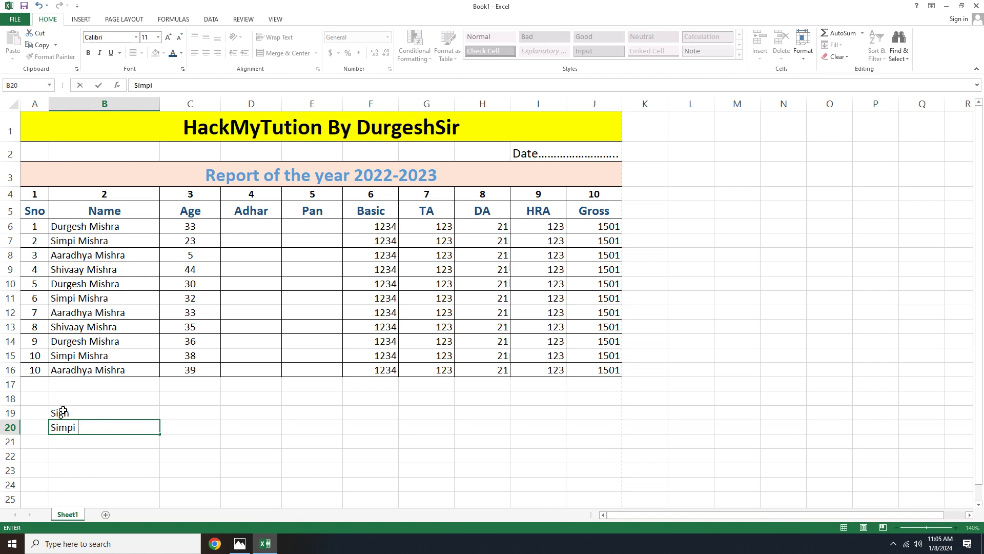
Center the left signature block and make row 18 taller for extra space.
left_click_drag(85, 413, 98, 427)
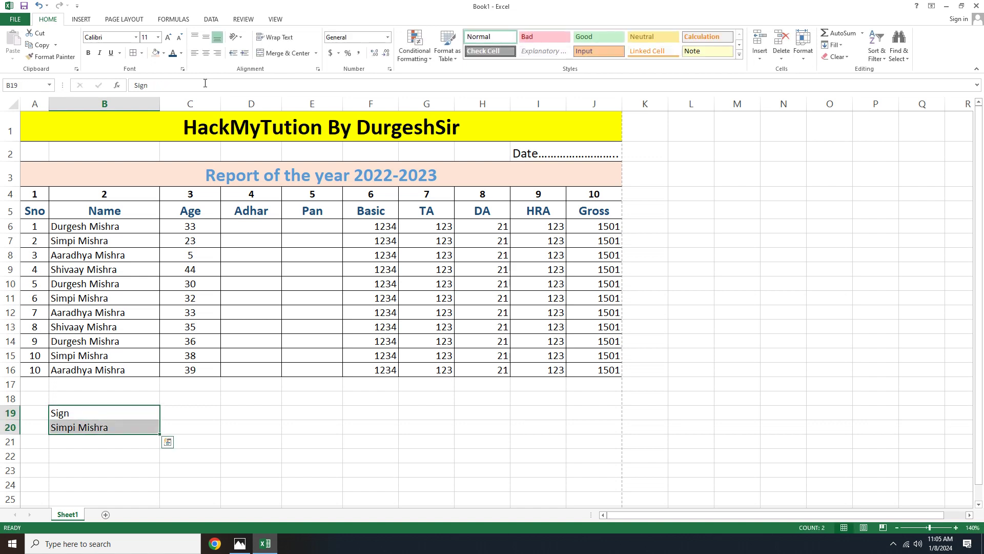
left_click(205, 53)
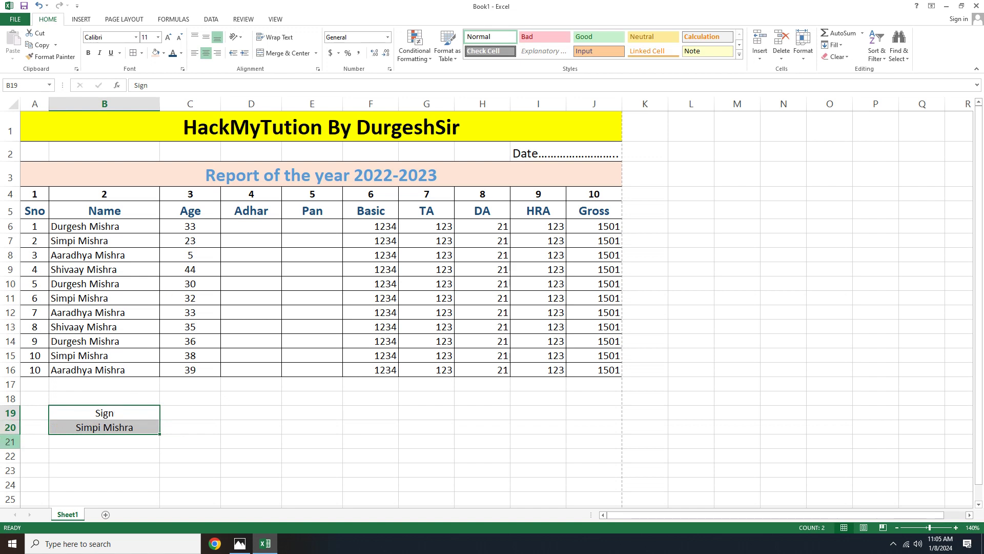
left_click_drag(9, 406, 8, 430)
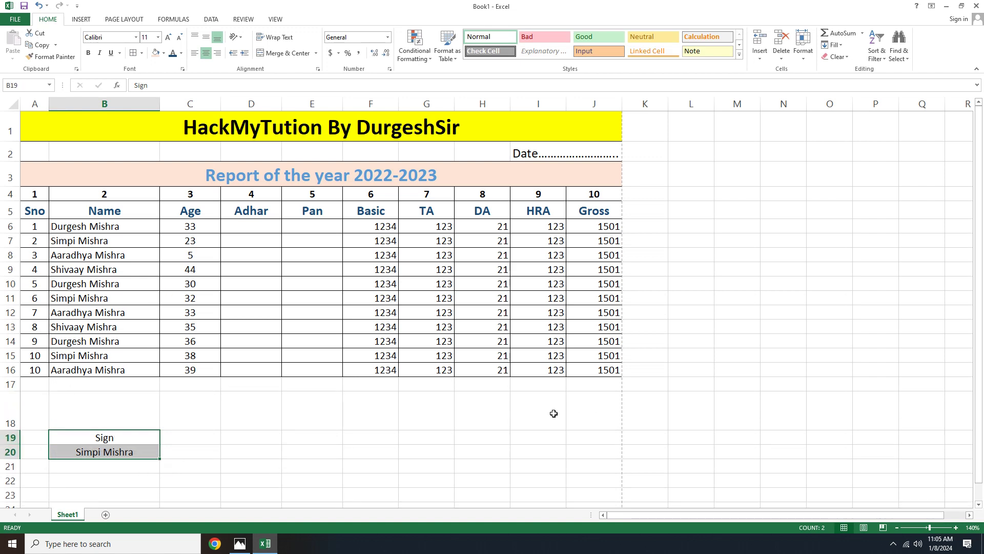
left_click_drag(540, 440, 597, 439)
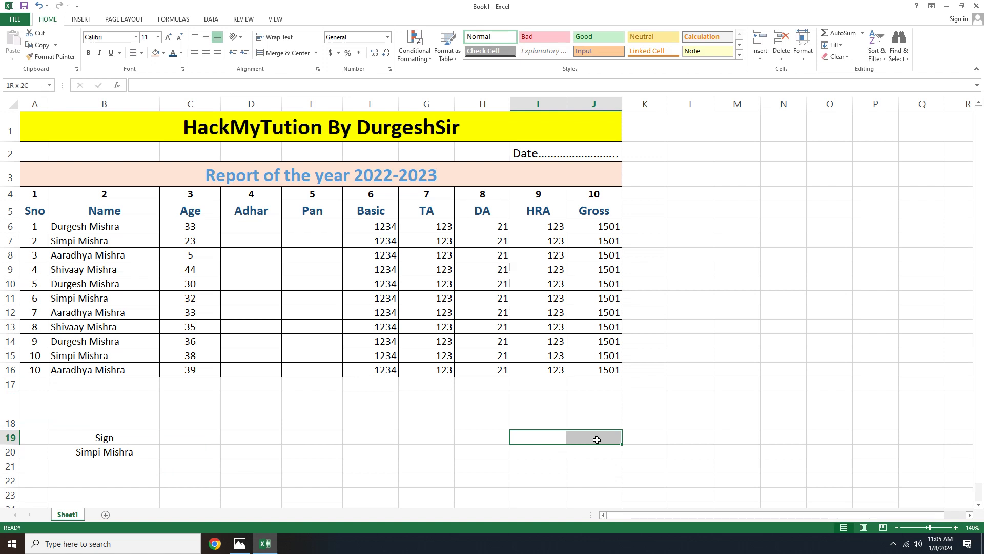
Merge and center I19:J19 and enter Sign in it.
left_click(280, 52)
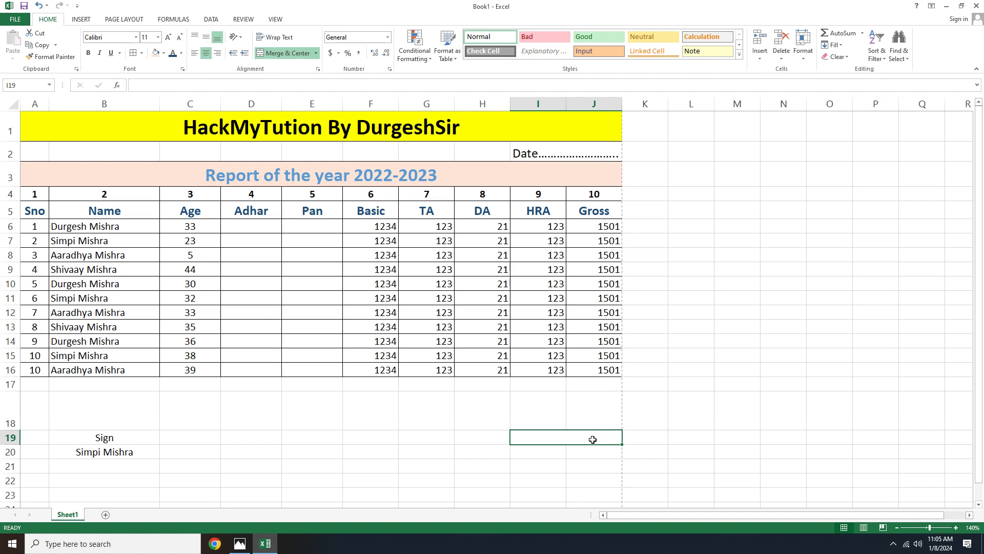
type("Sign")
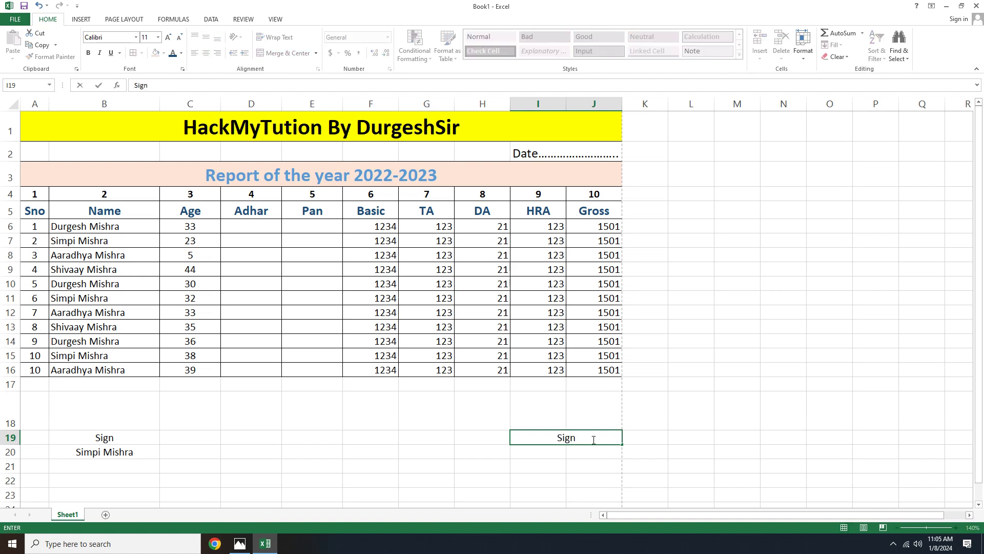
left_click(565, 466)
Merge I20:J20 and enter the second signatory's name beneath Sign.
left_click_drag(555, 451, 582, 450)
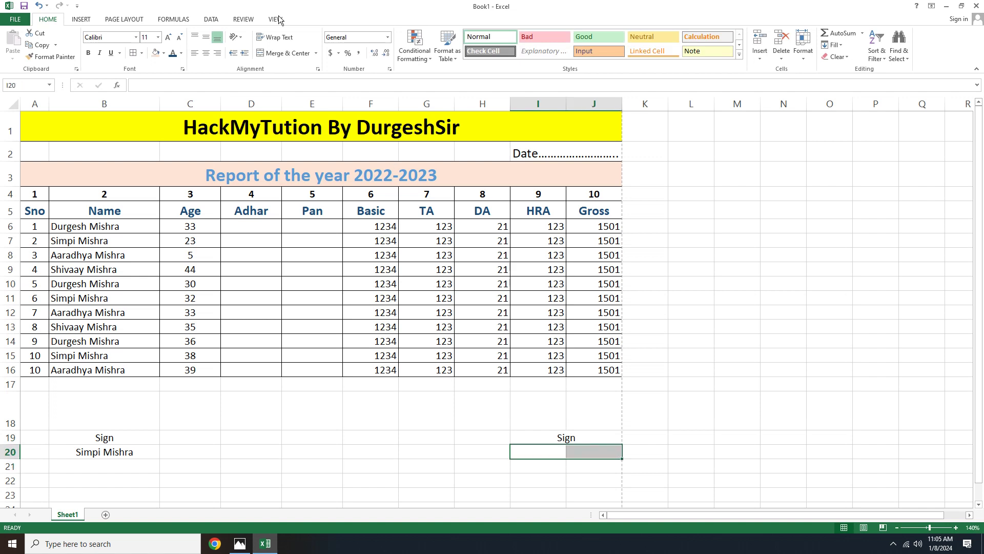
left_click(287, 53)
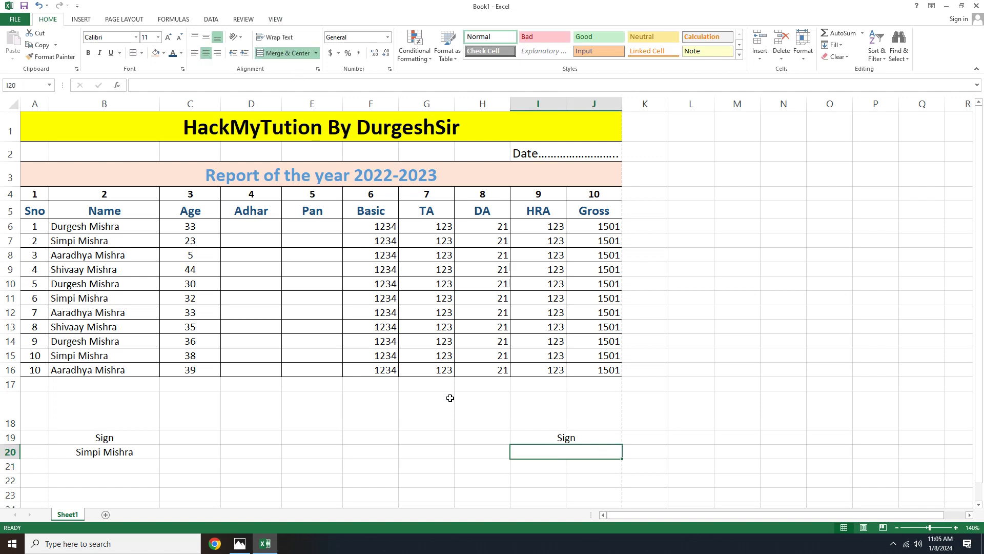
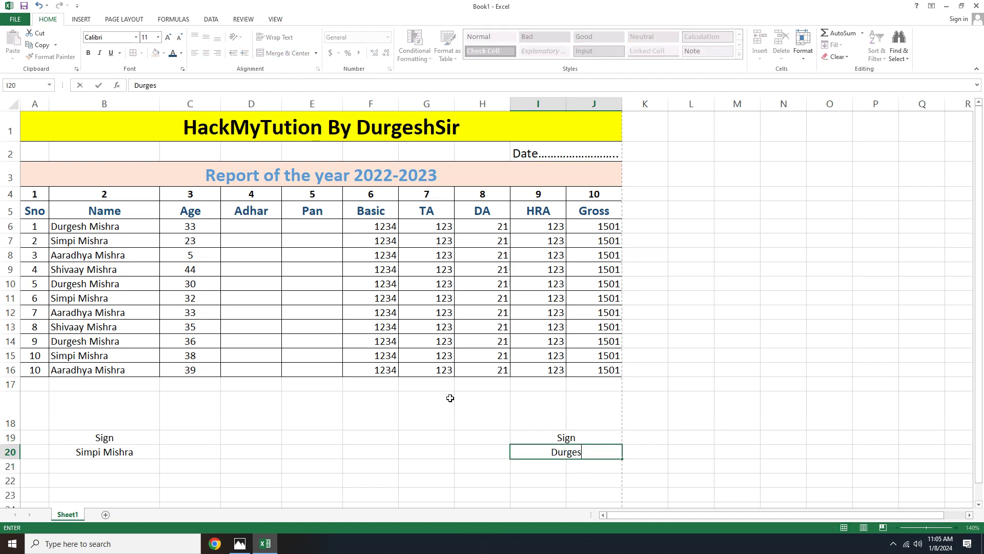
left_click(735, 354)
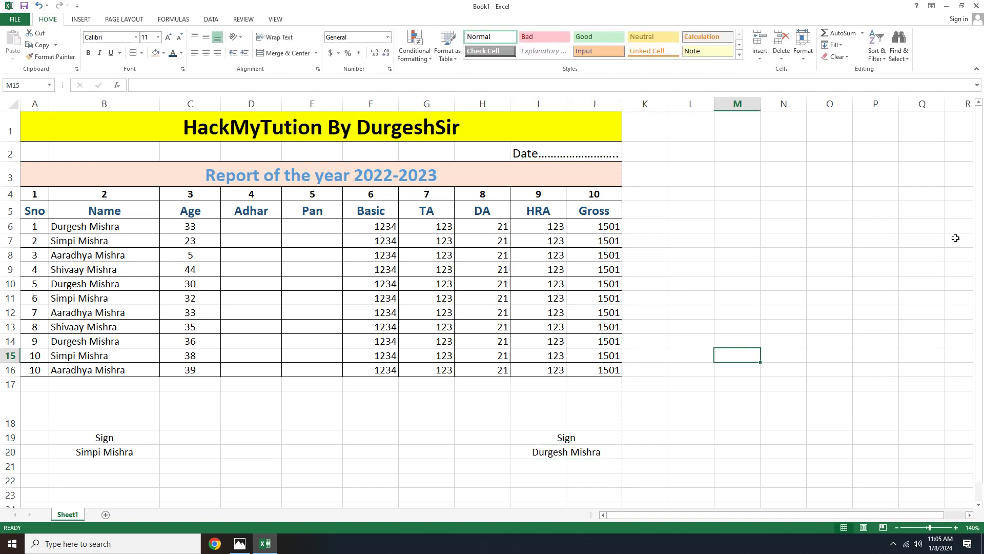
Display the print preview of the finished report from the File menu's Print page.
left_click(10, 19)
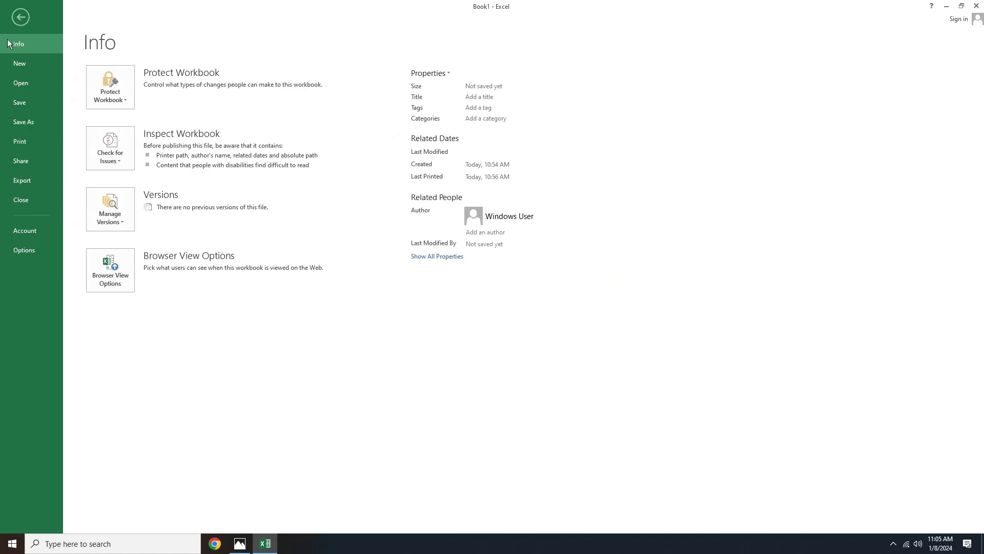
left_click(19, 141)
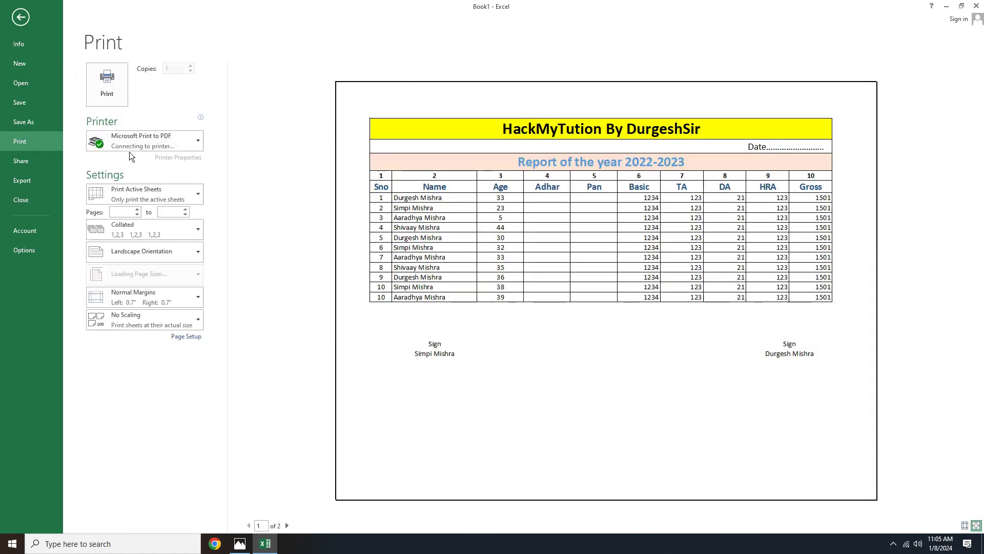